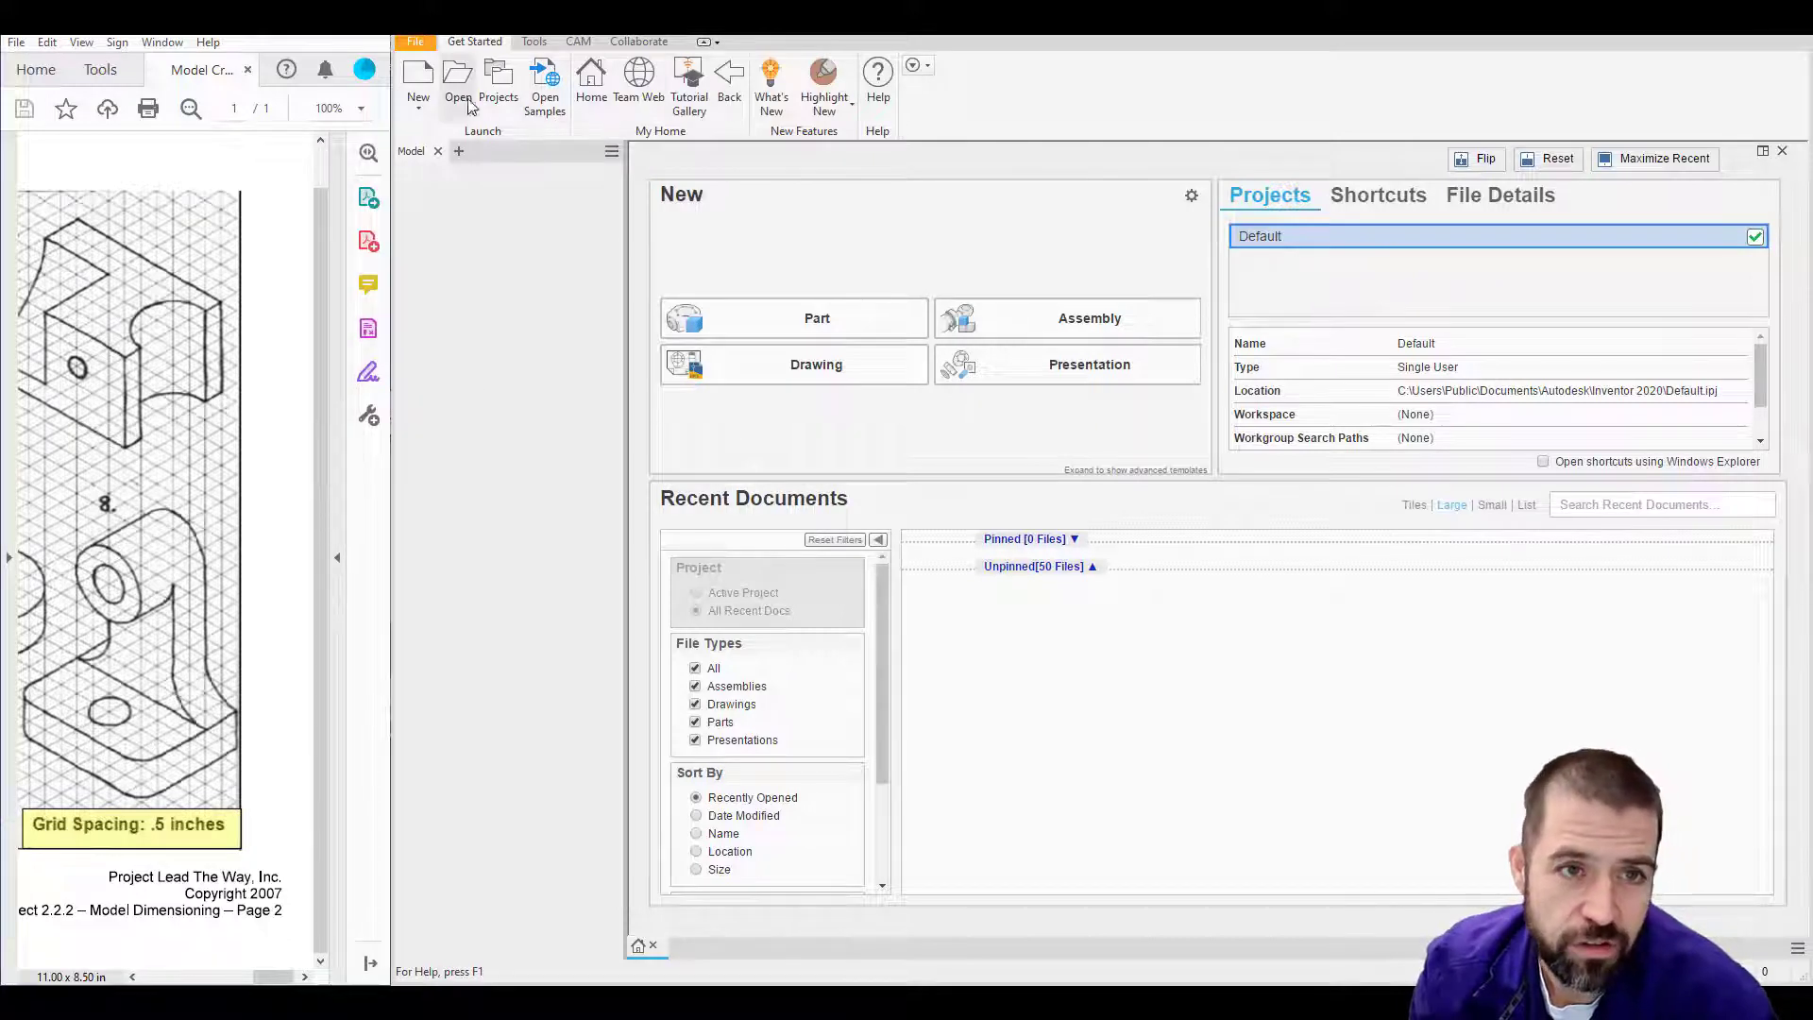
Step: Create a new part from the Part (in).ipt template and start Sketch1 on an origin plane
click(420, 80)
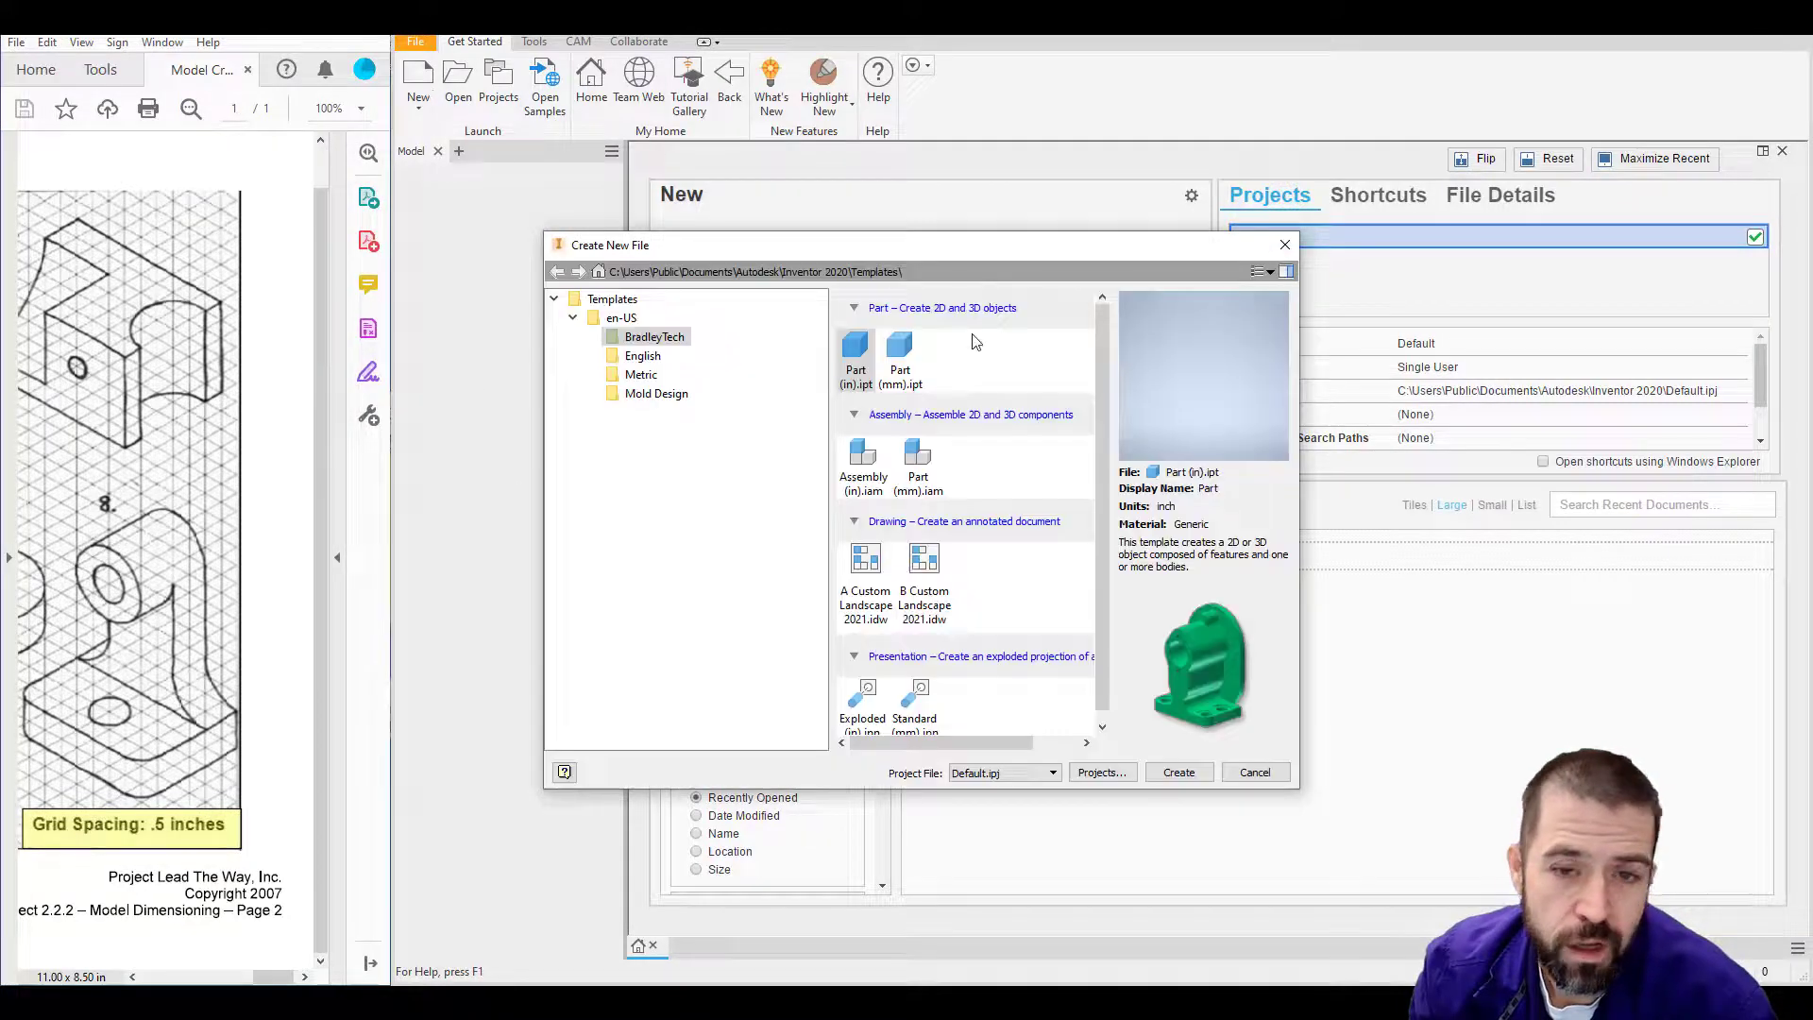
click(855, 358)
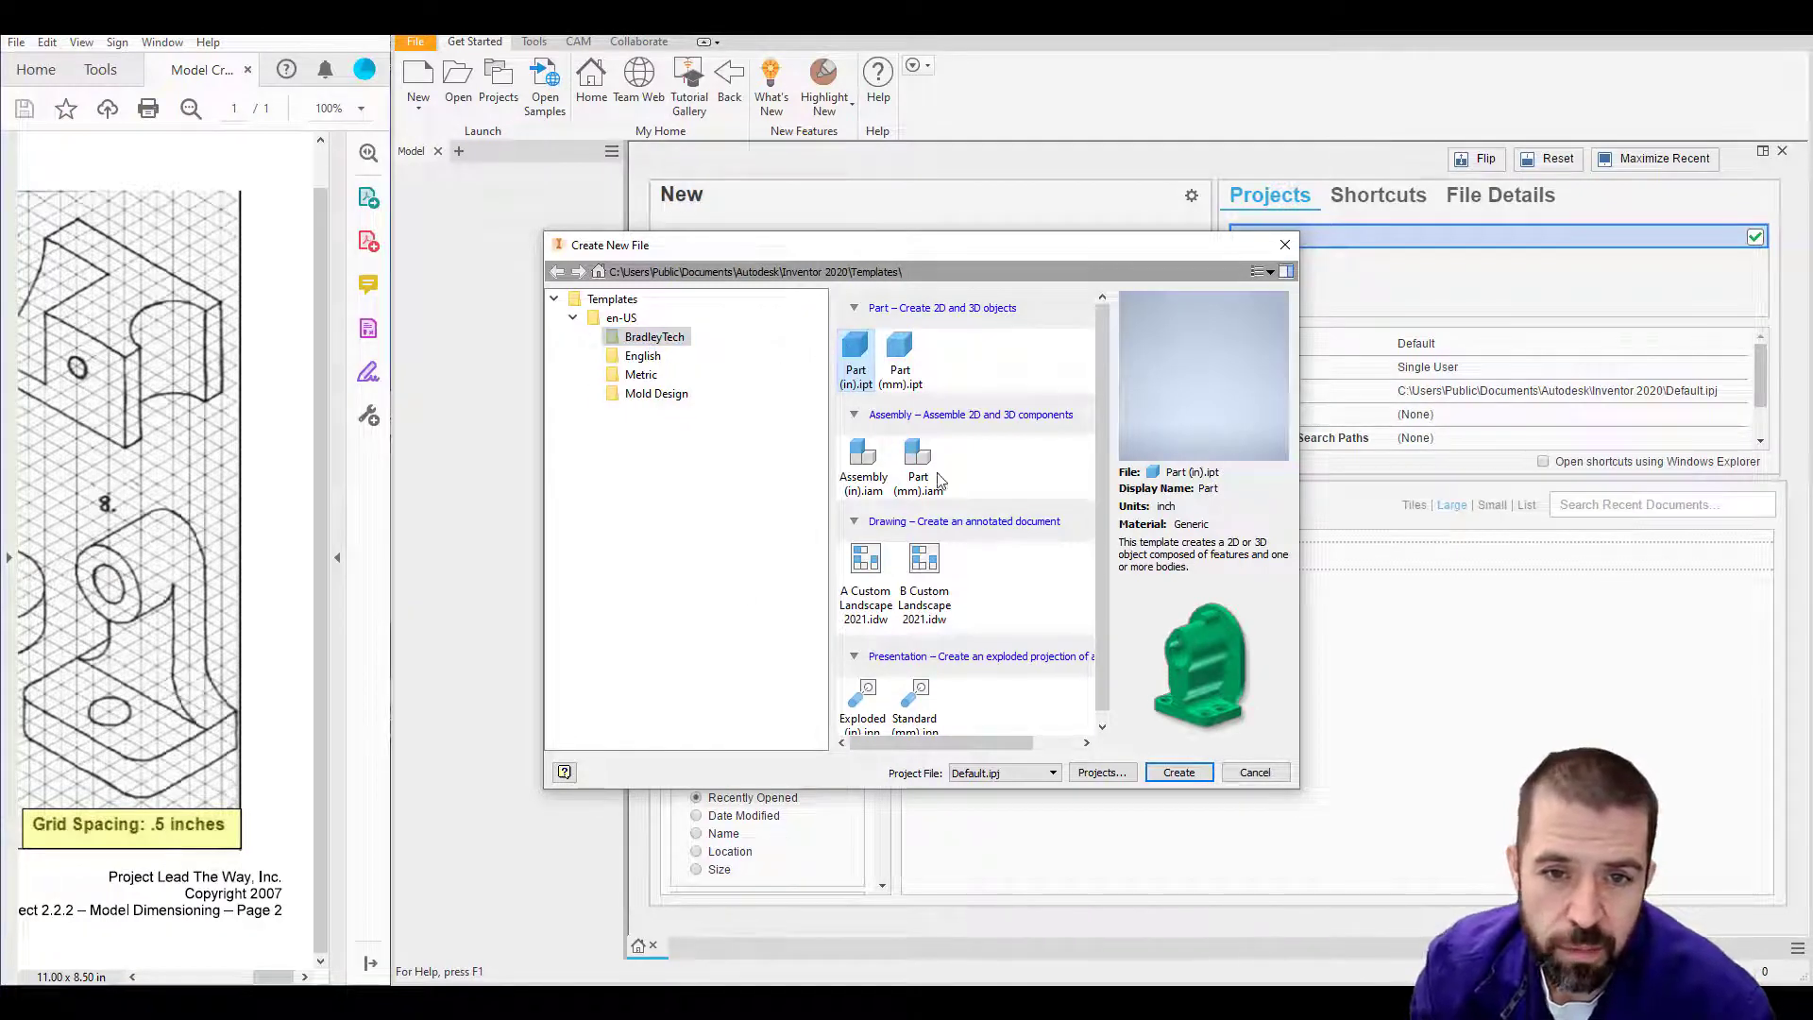
click(1176, 773)
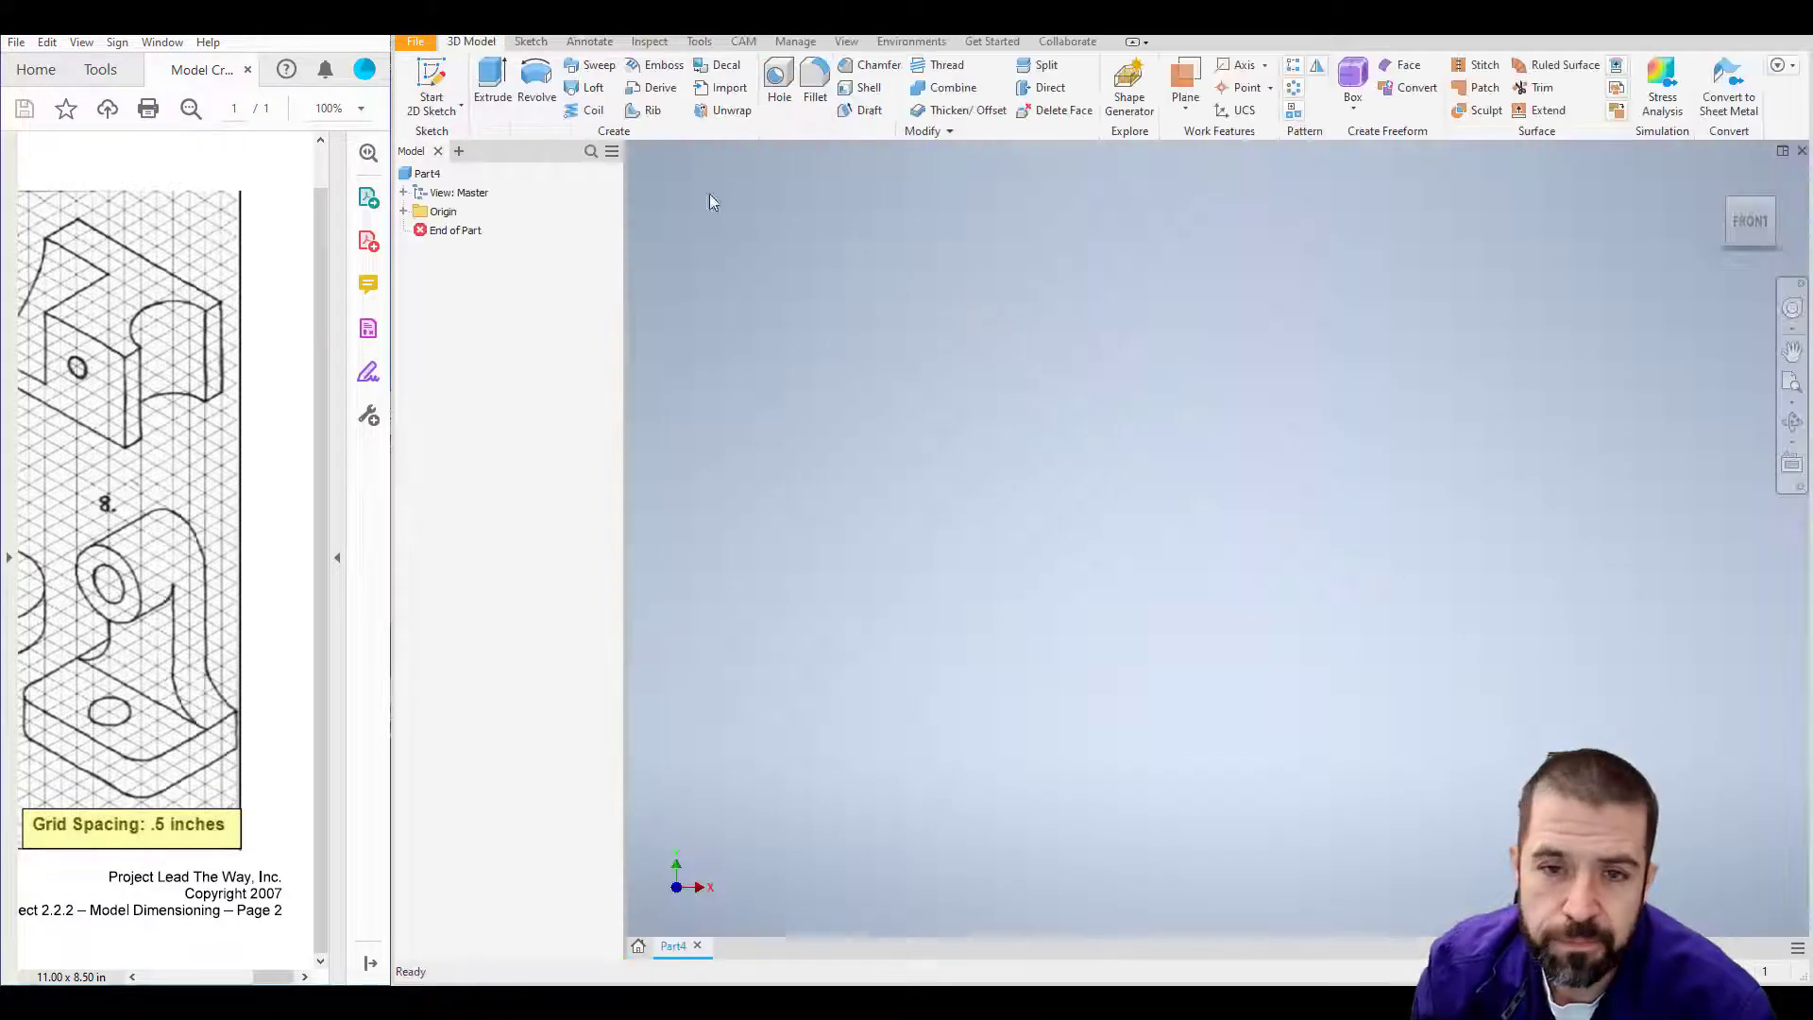
click(431, 90)
click(1154, 310)
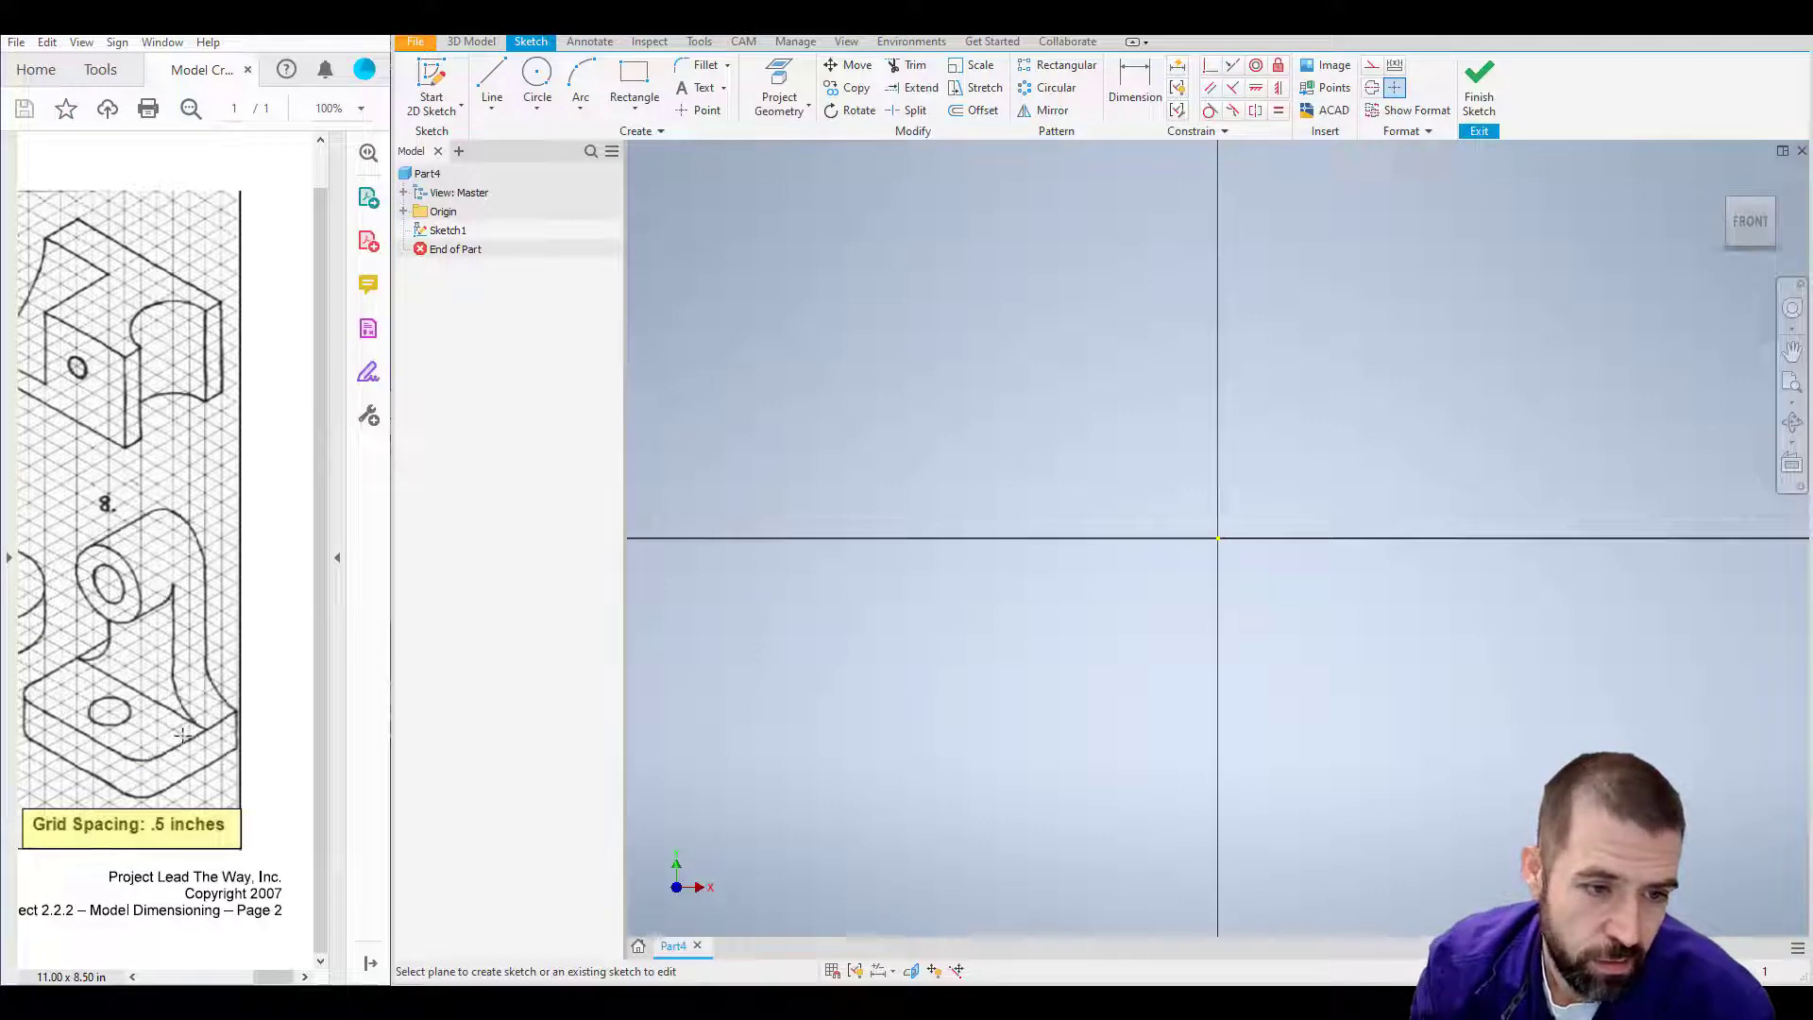
Step: Draw a 4 in wide by 3 in tall rectangle with its corner at the sketch origin
click(633, 80)
click(1219, 539)
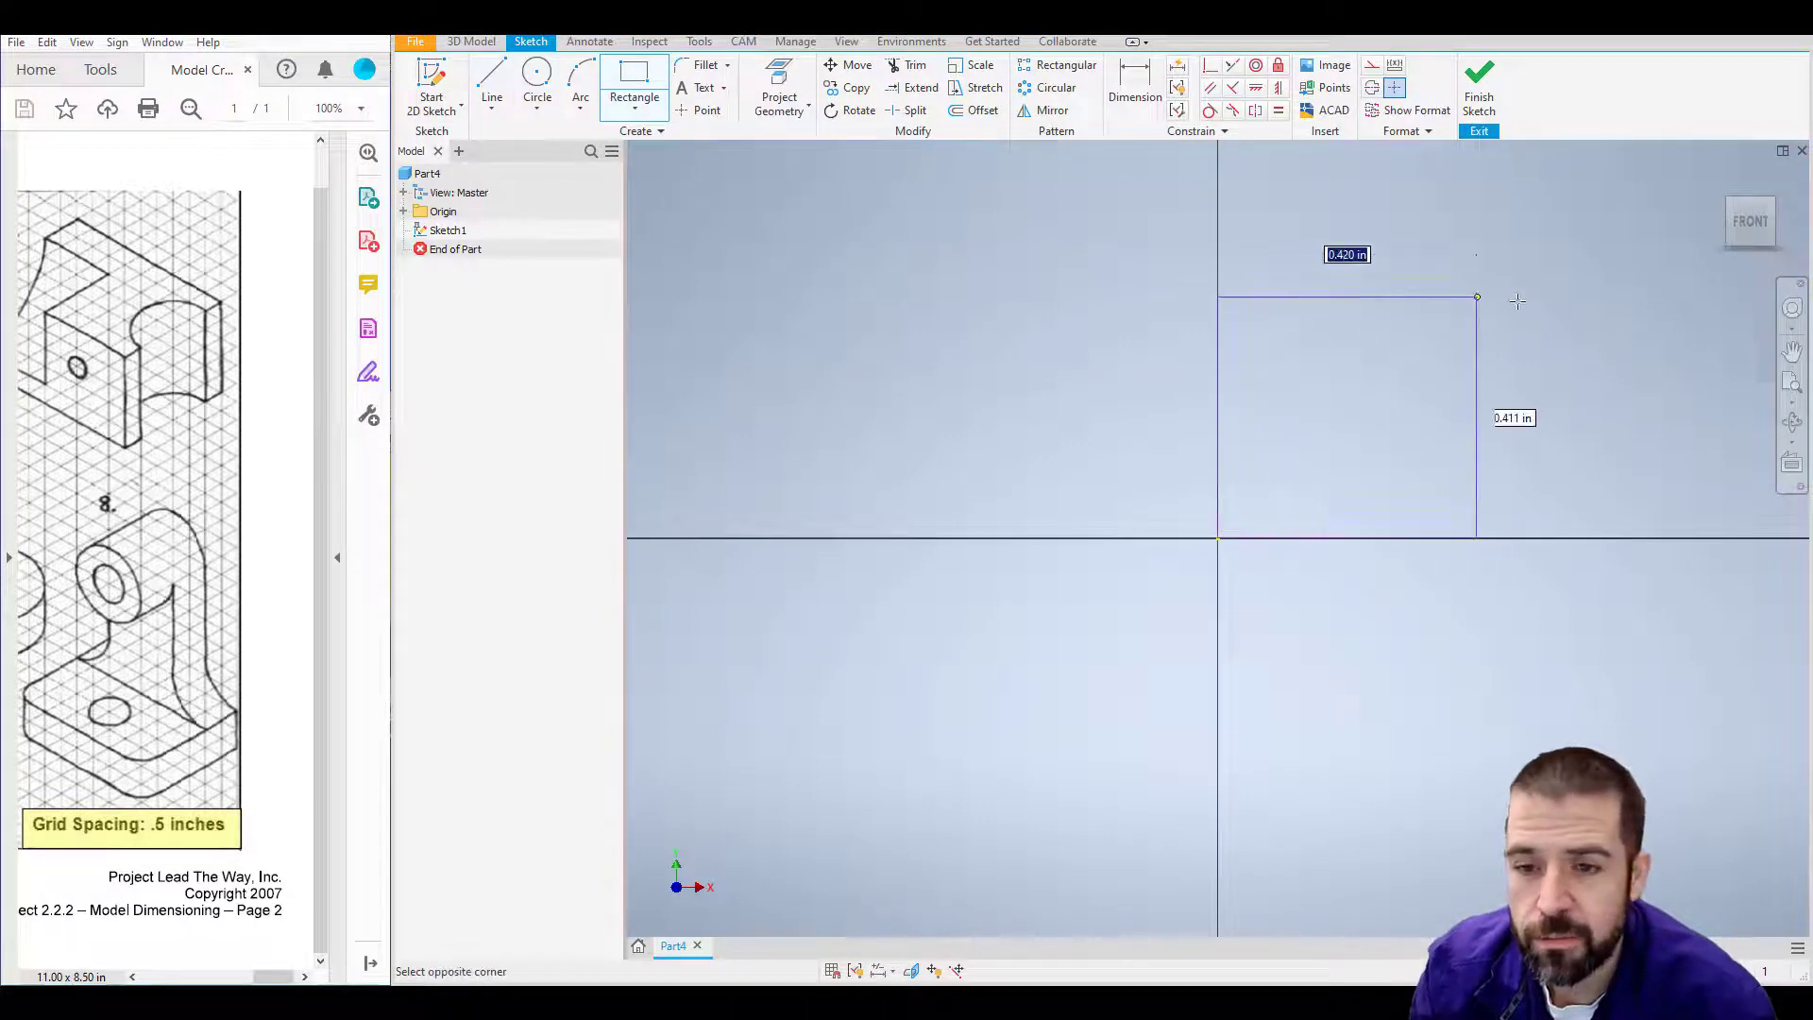
key(Tab)
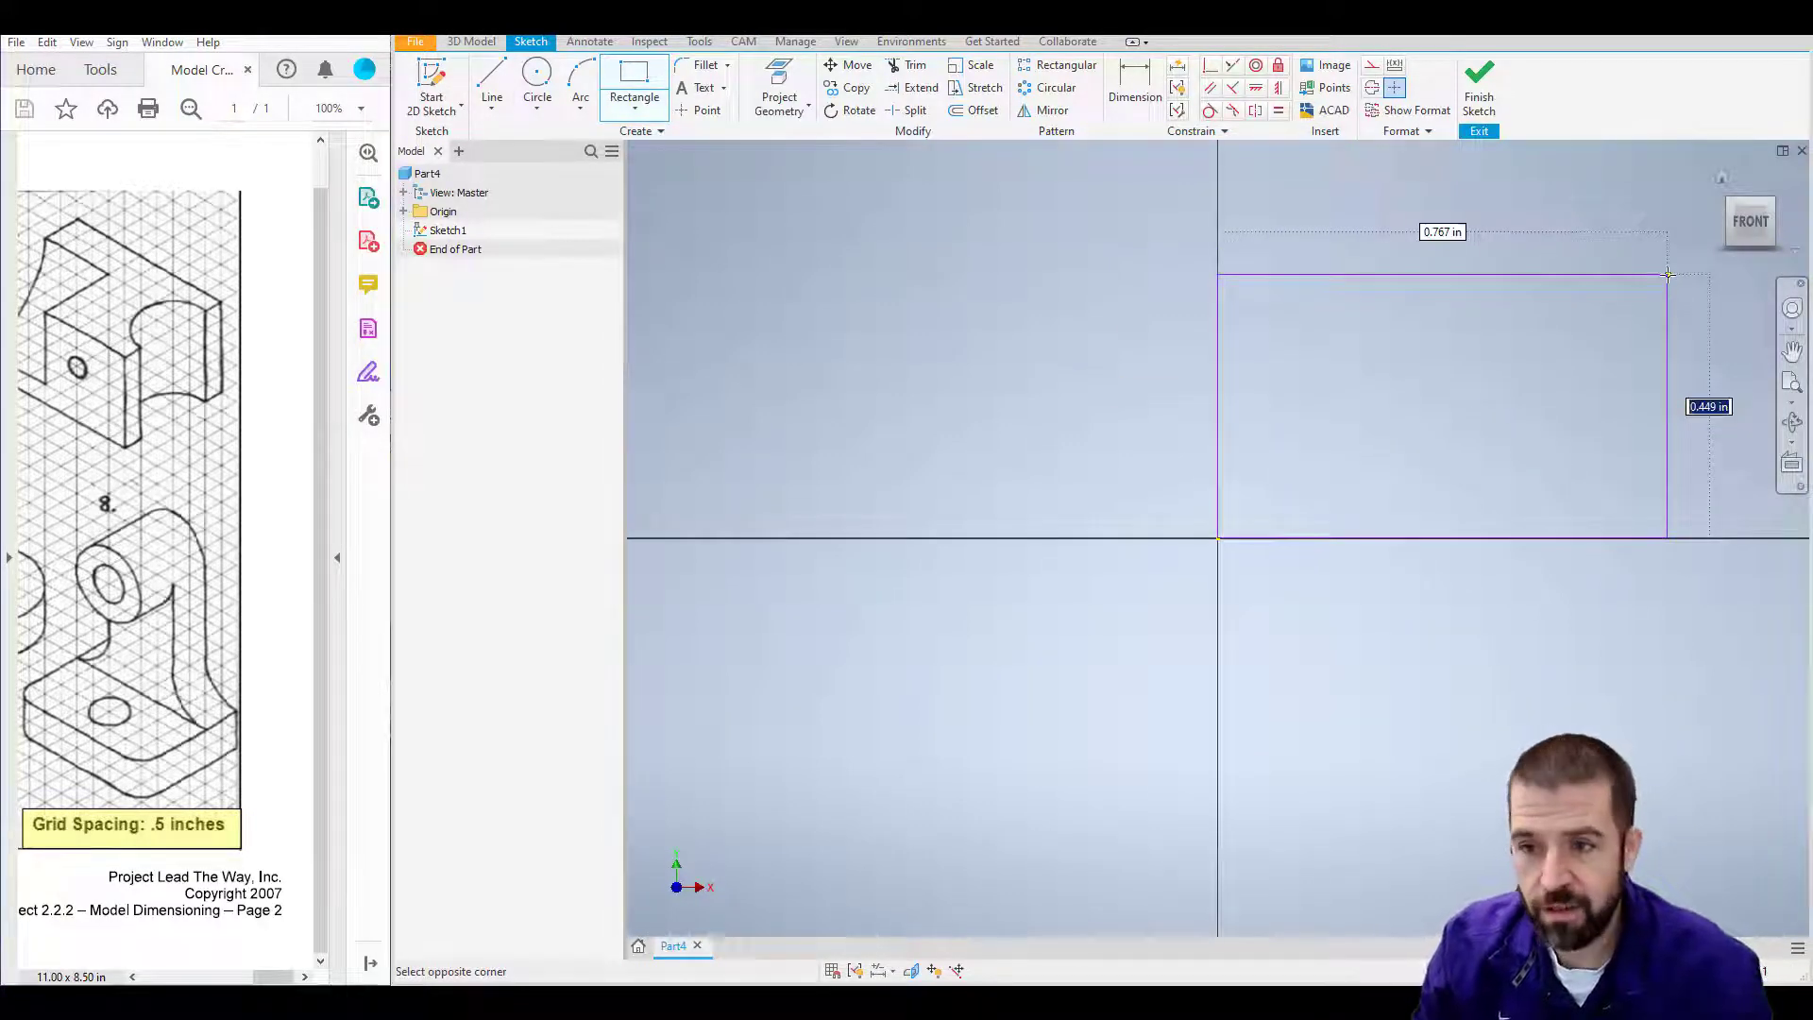
text(3)
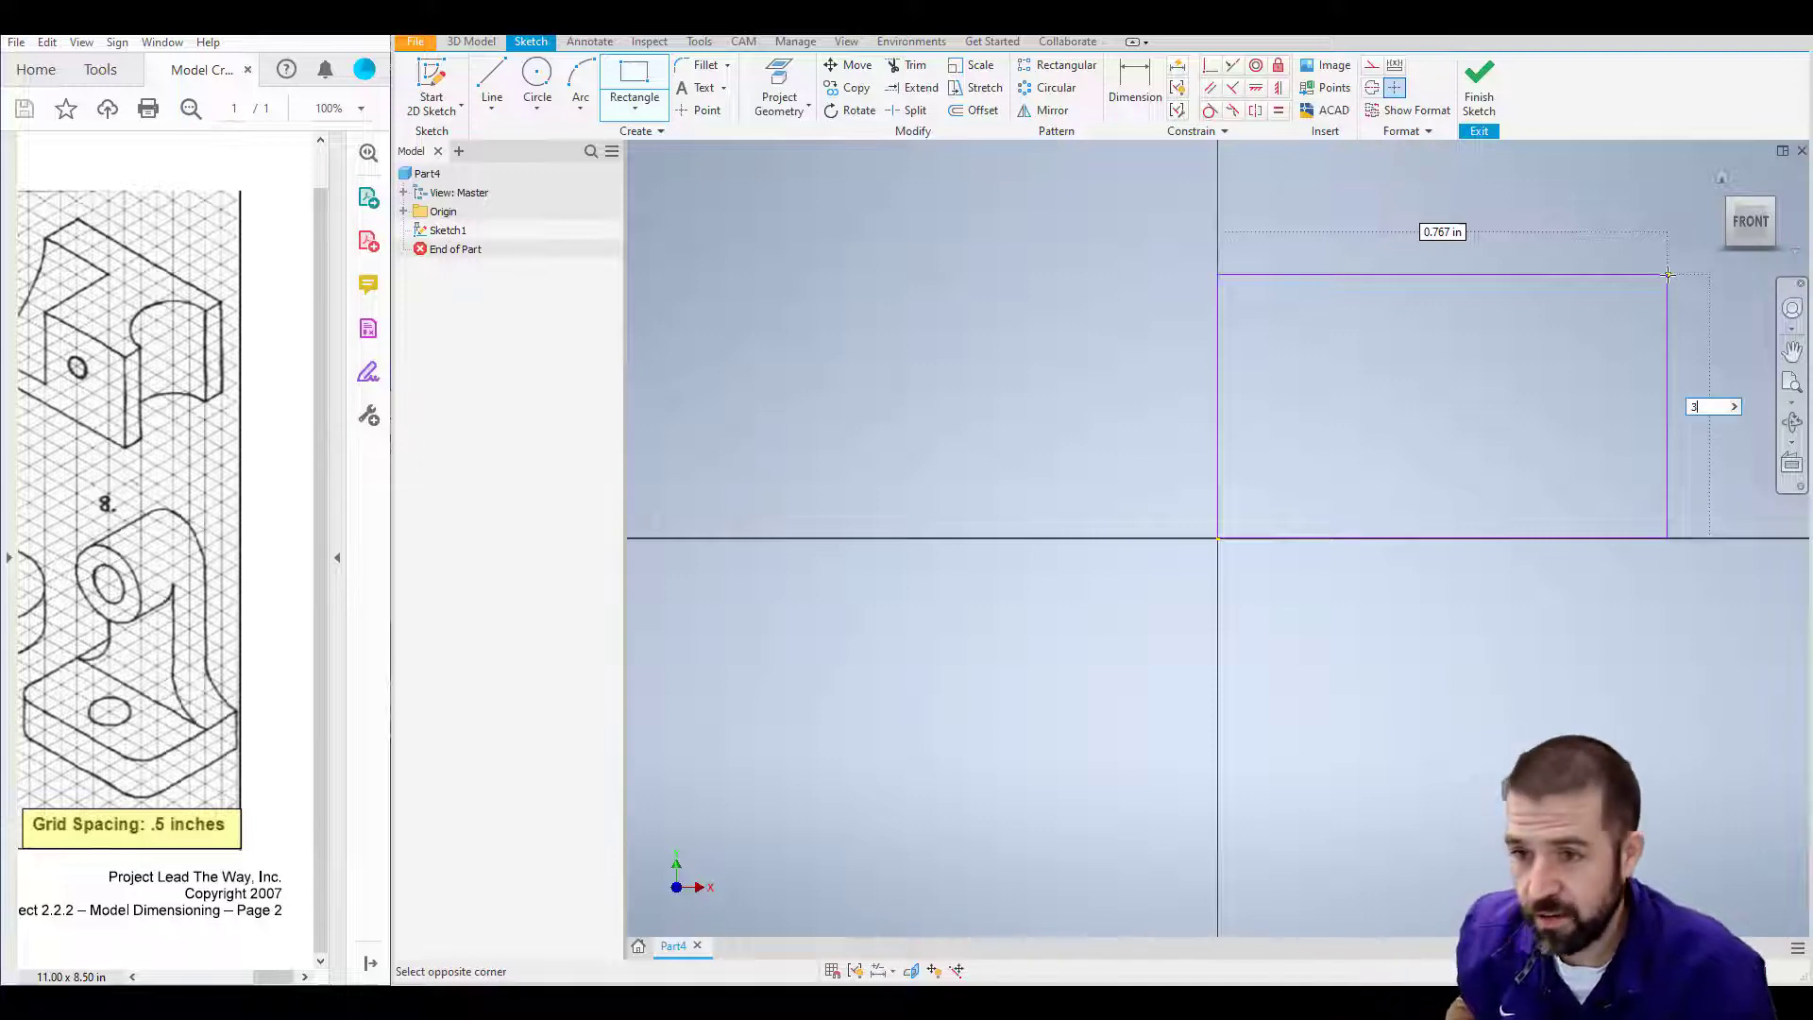
key(Tab)
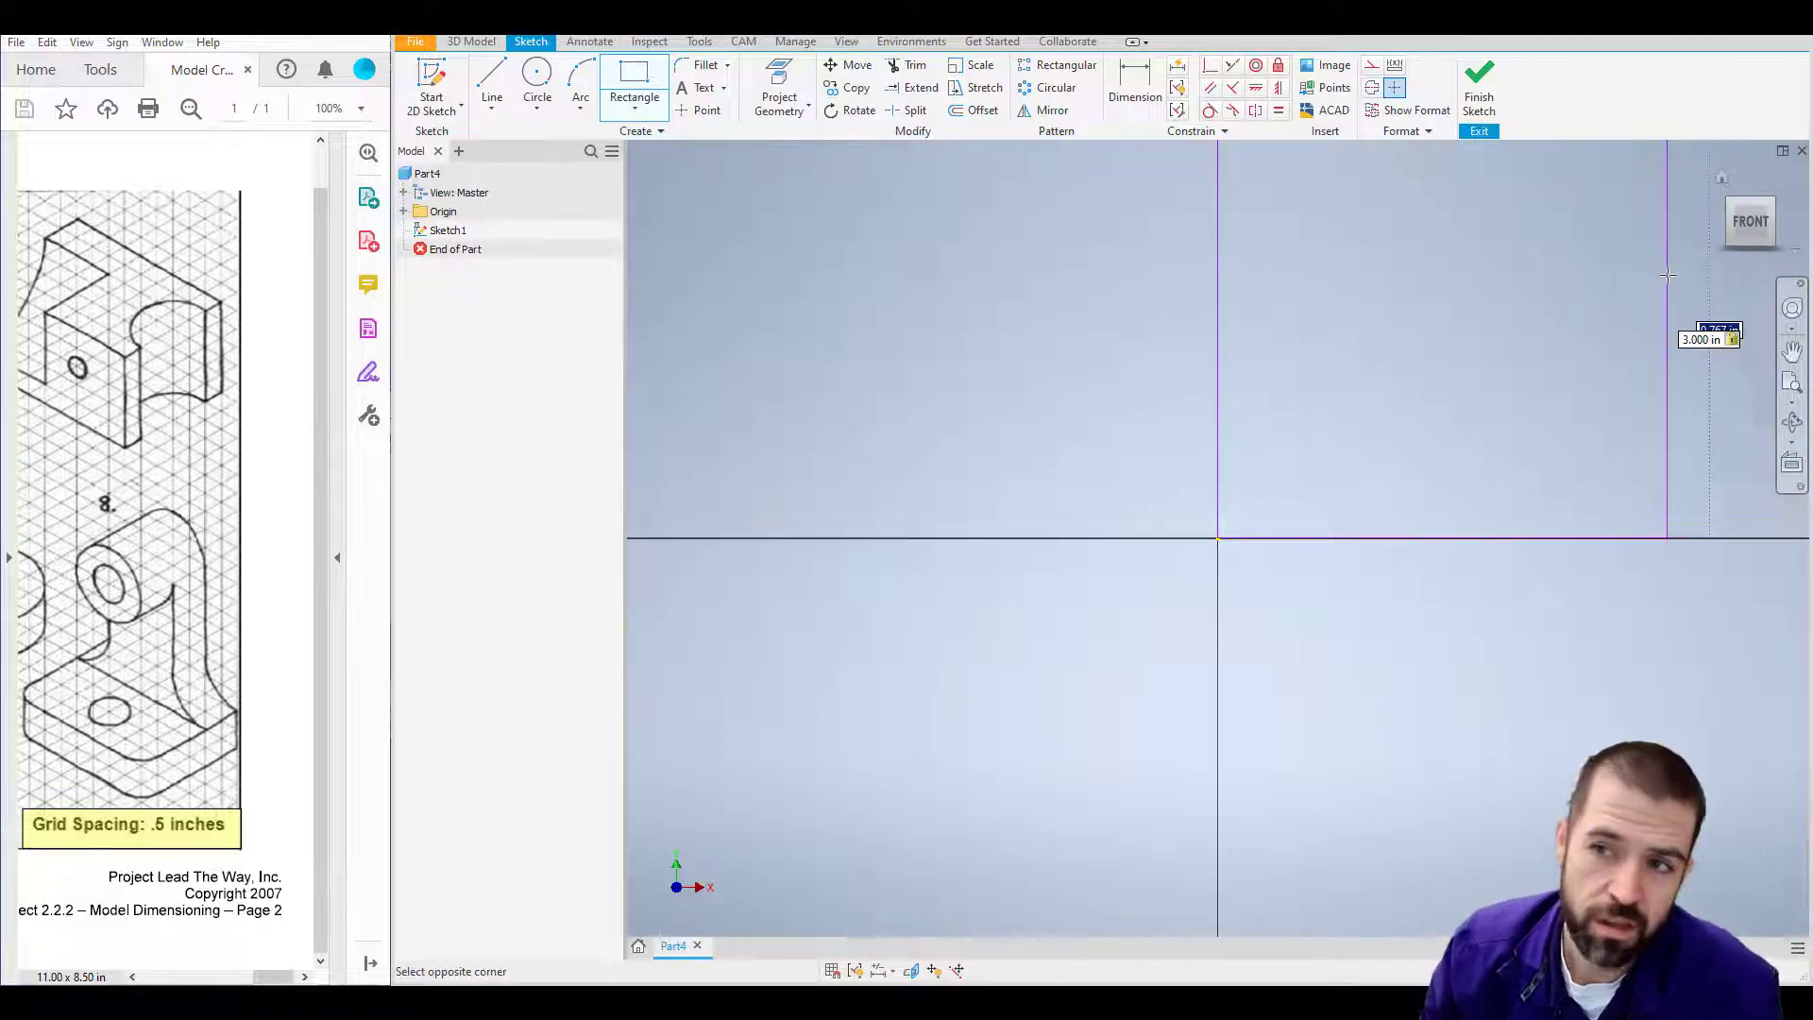
scroll(1667, 275, down, 10)
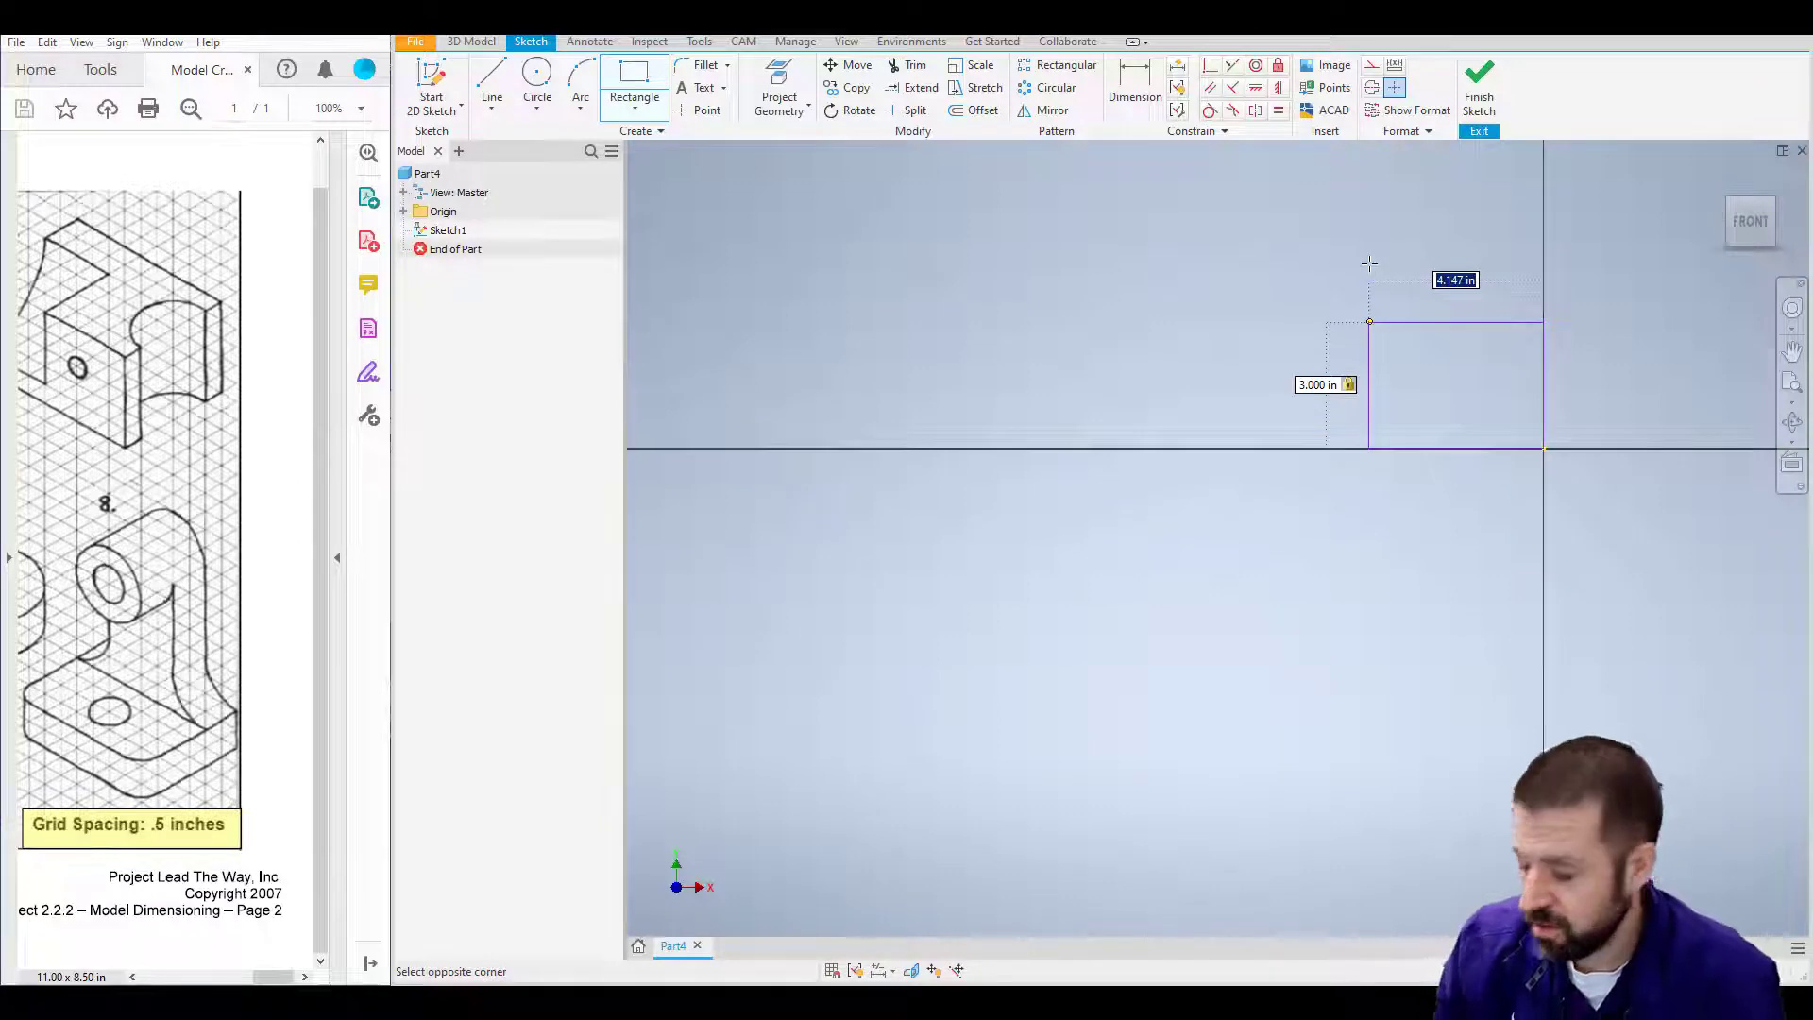
text(4)
key(Return)
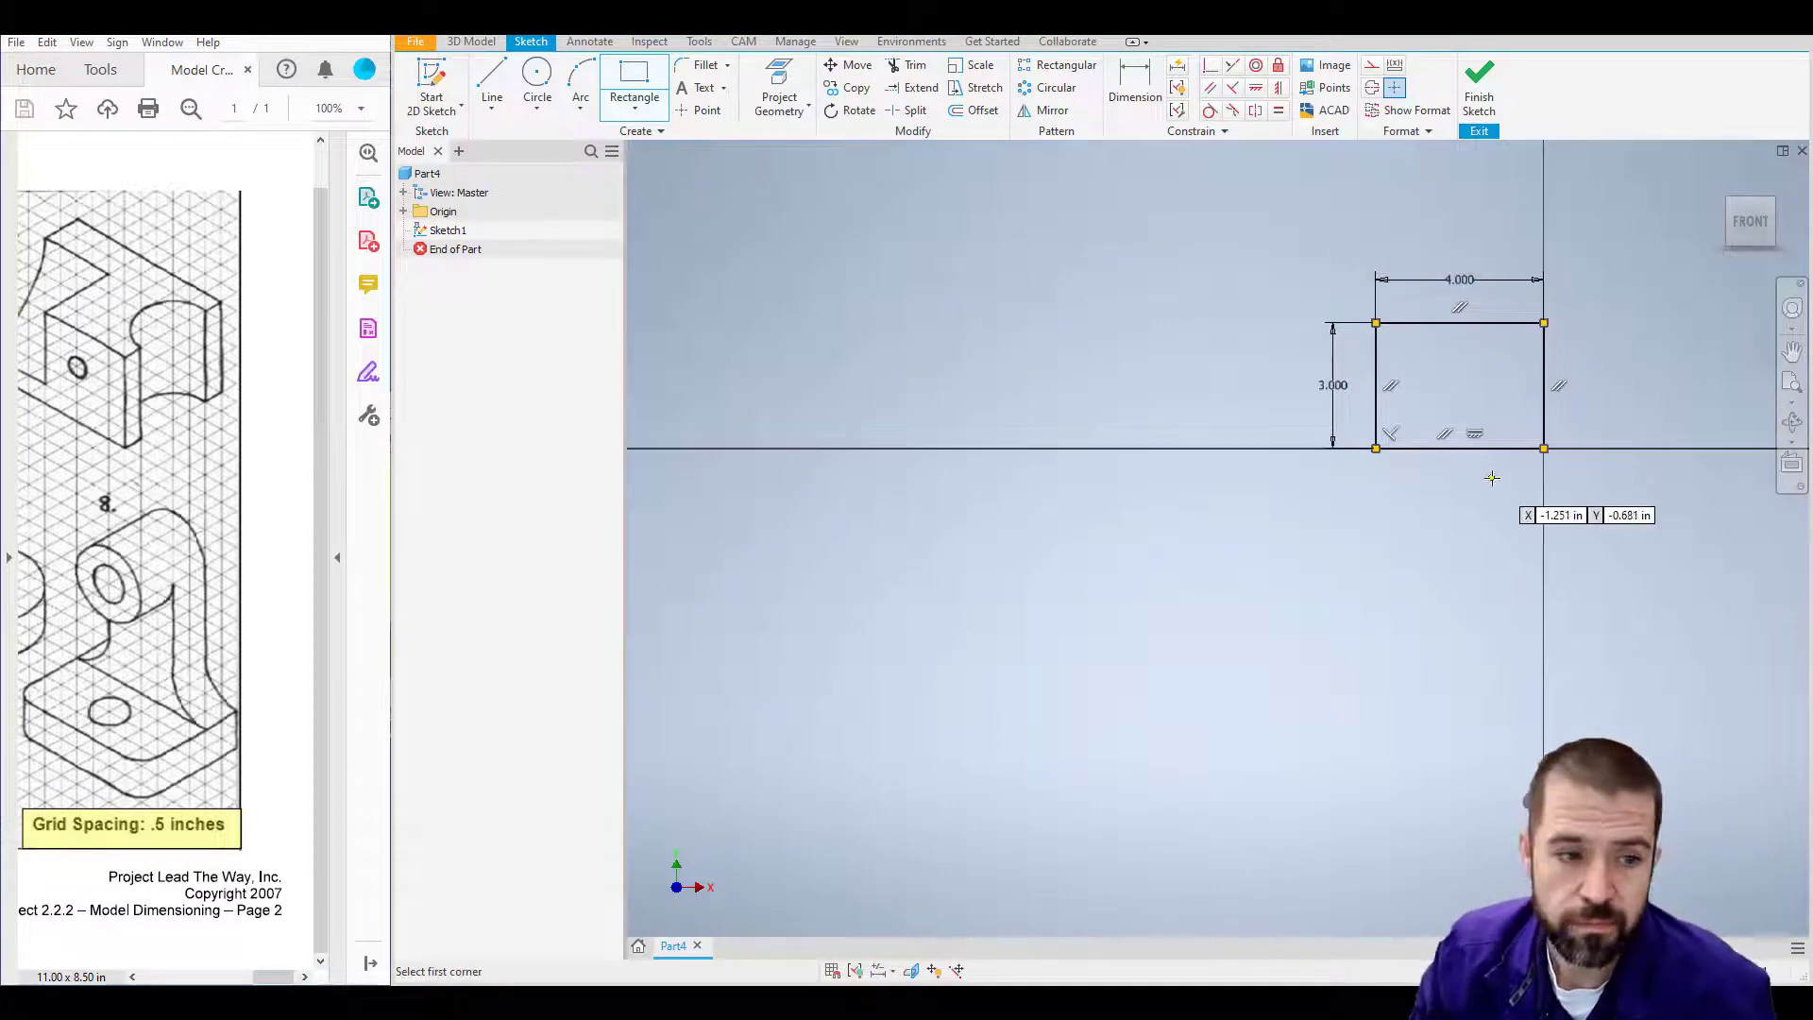
scroll(1492, 477, down, 5)
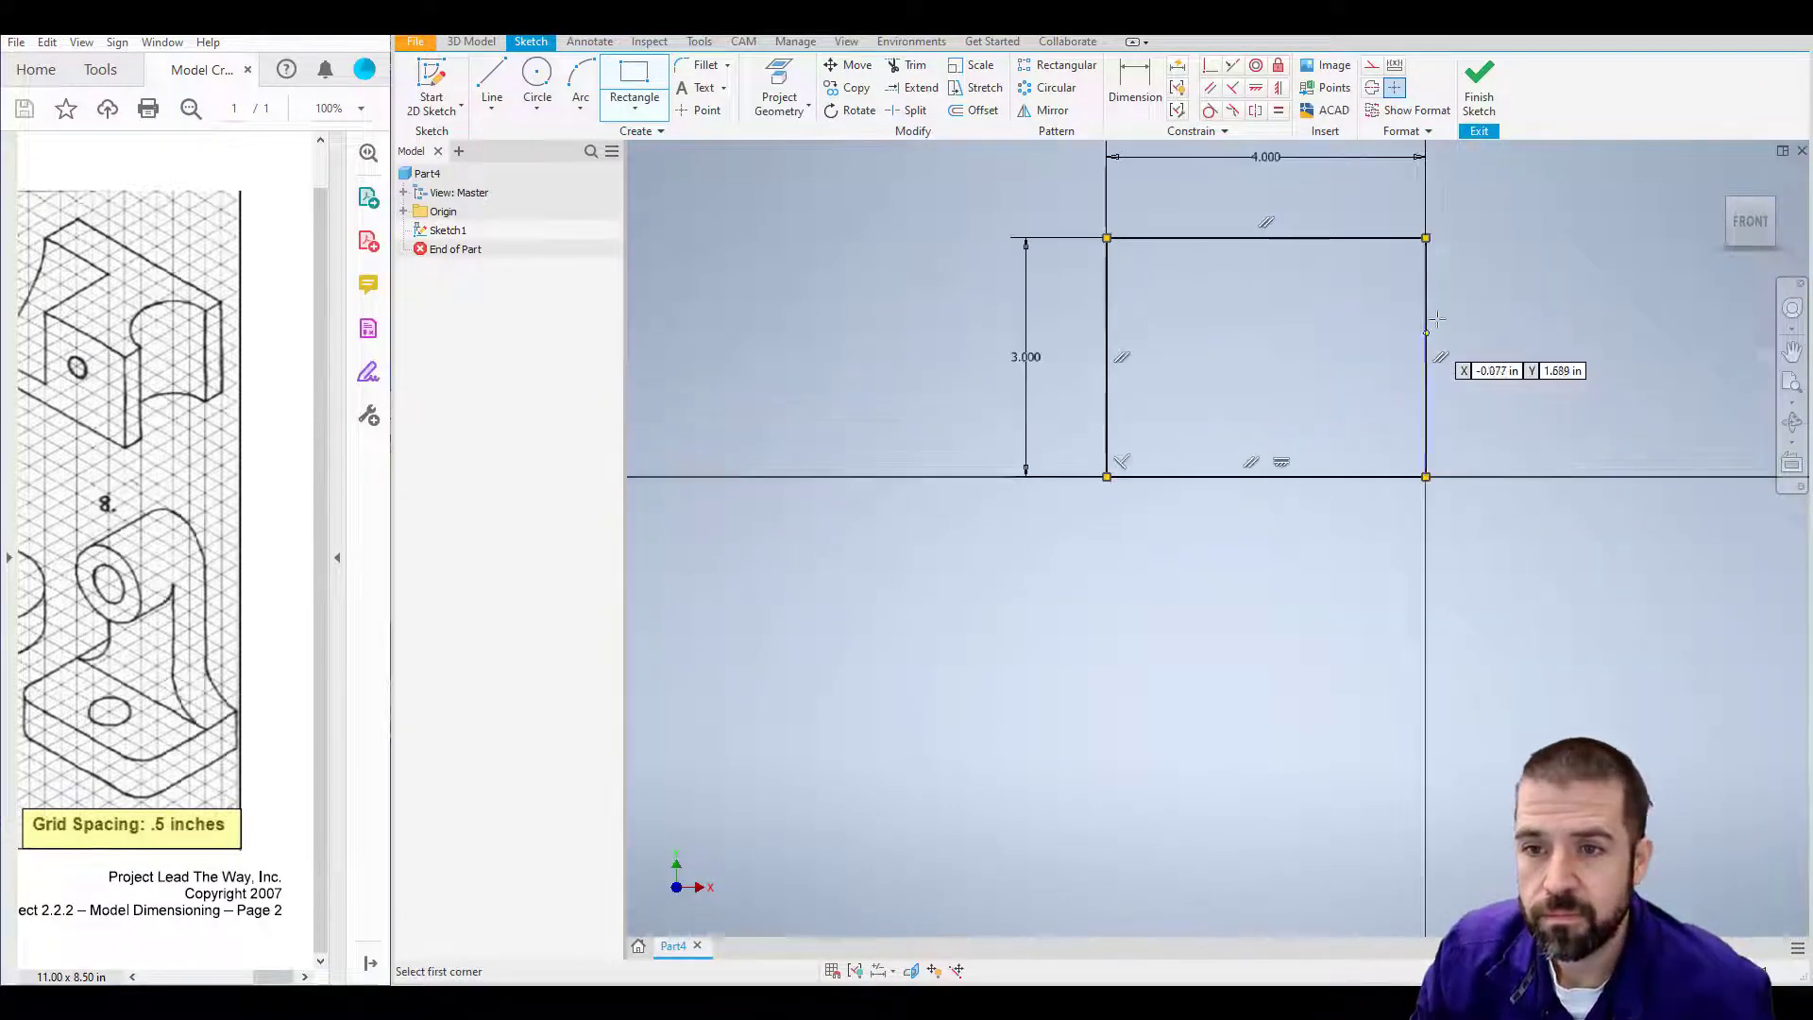
middle_drag(1436, 320, 1422, 335)
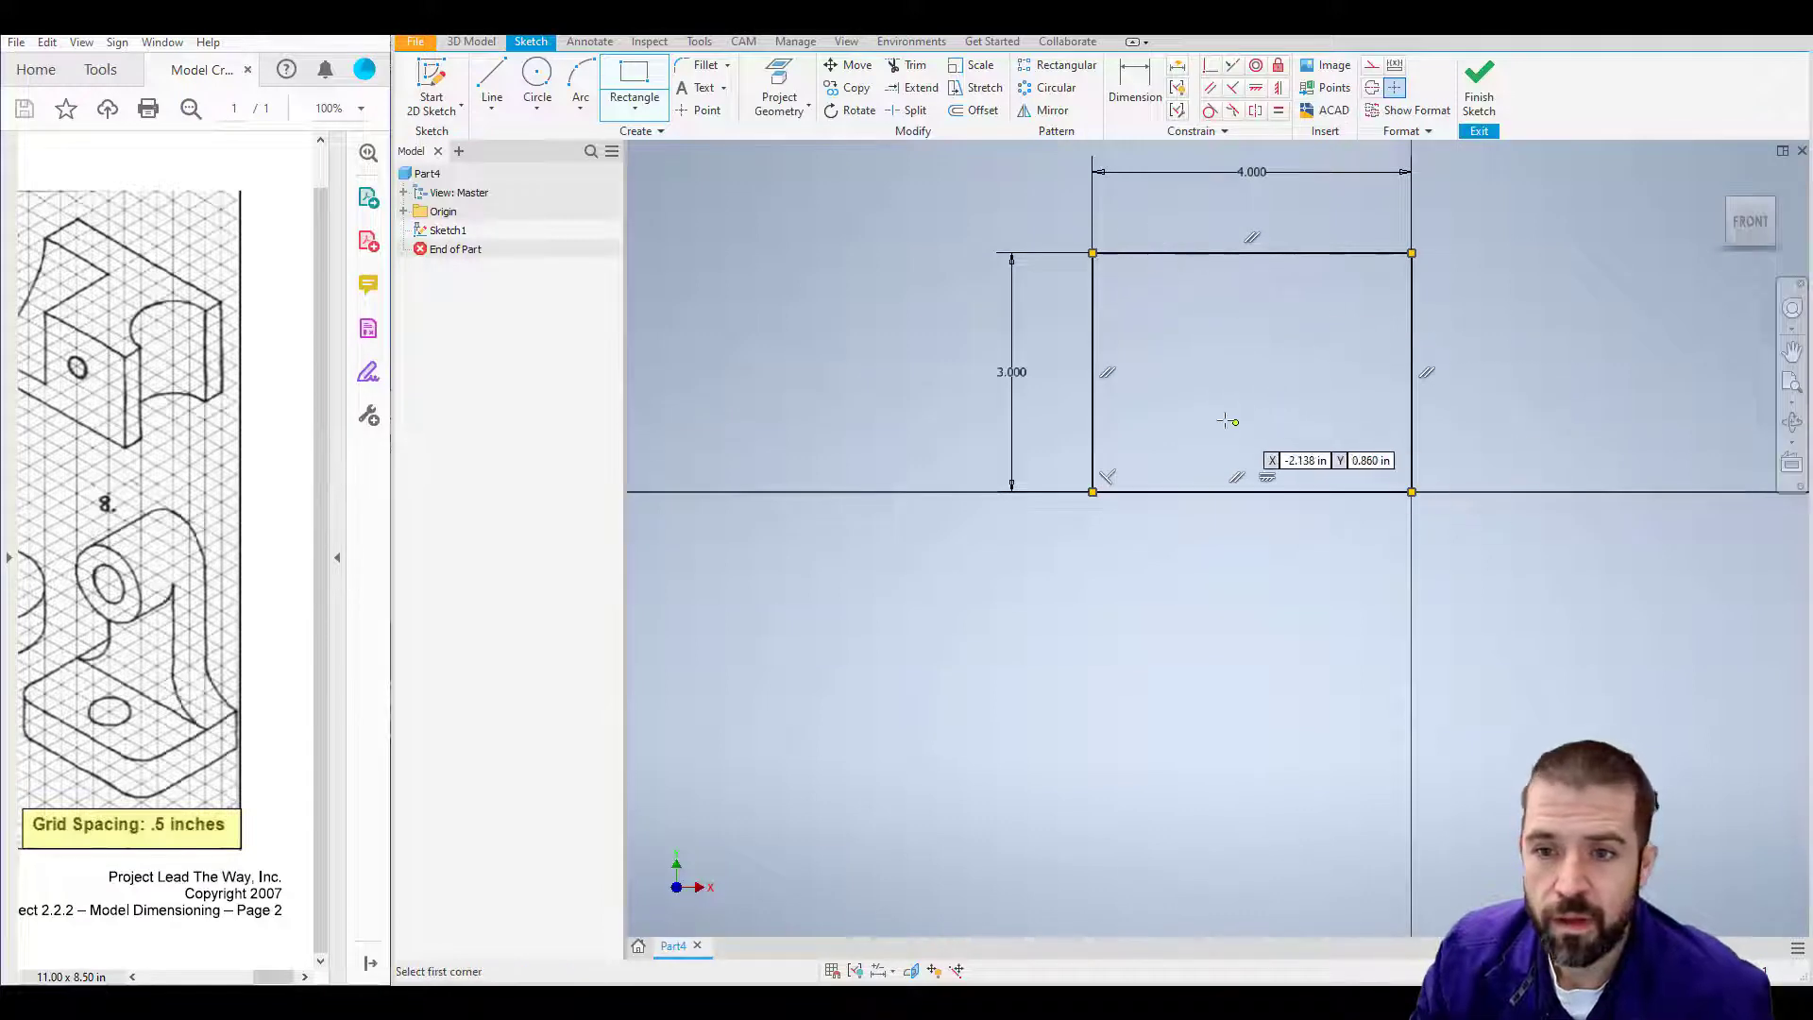
Step: Place a 1 in diameter circle inside the rectangle
click(538, 83)
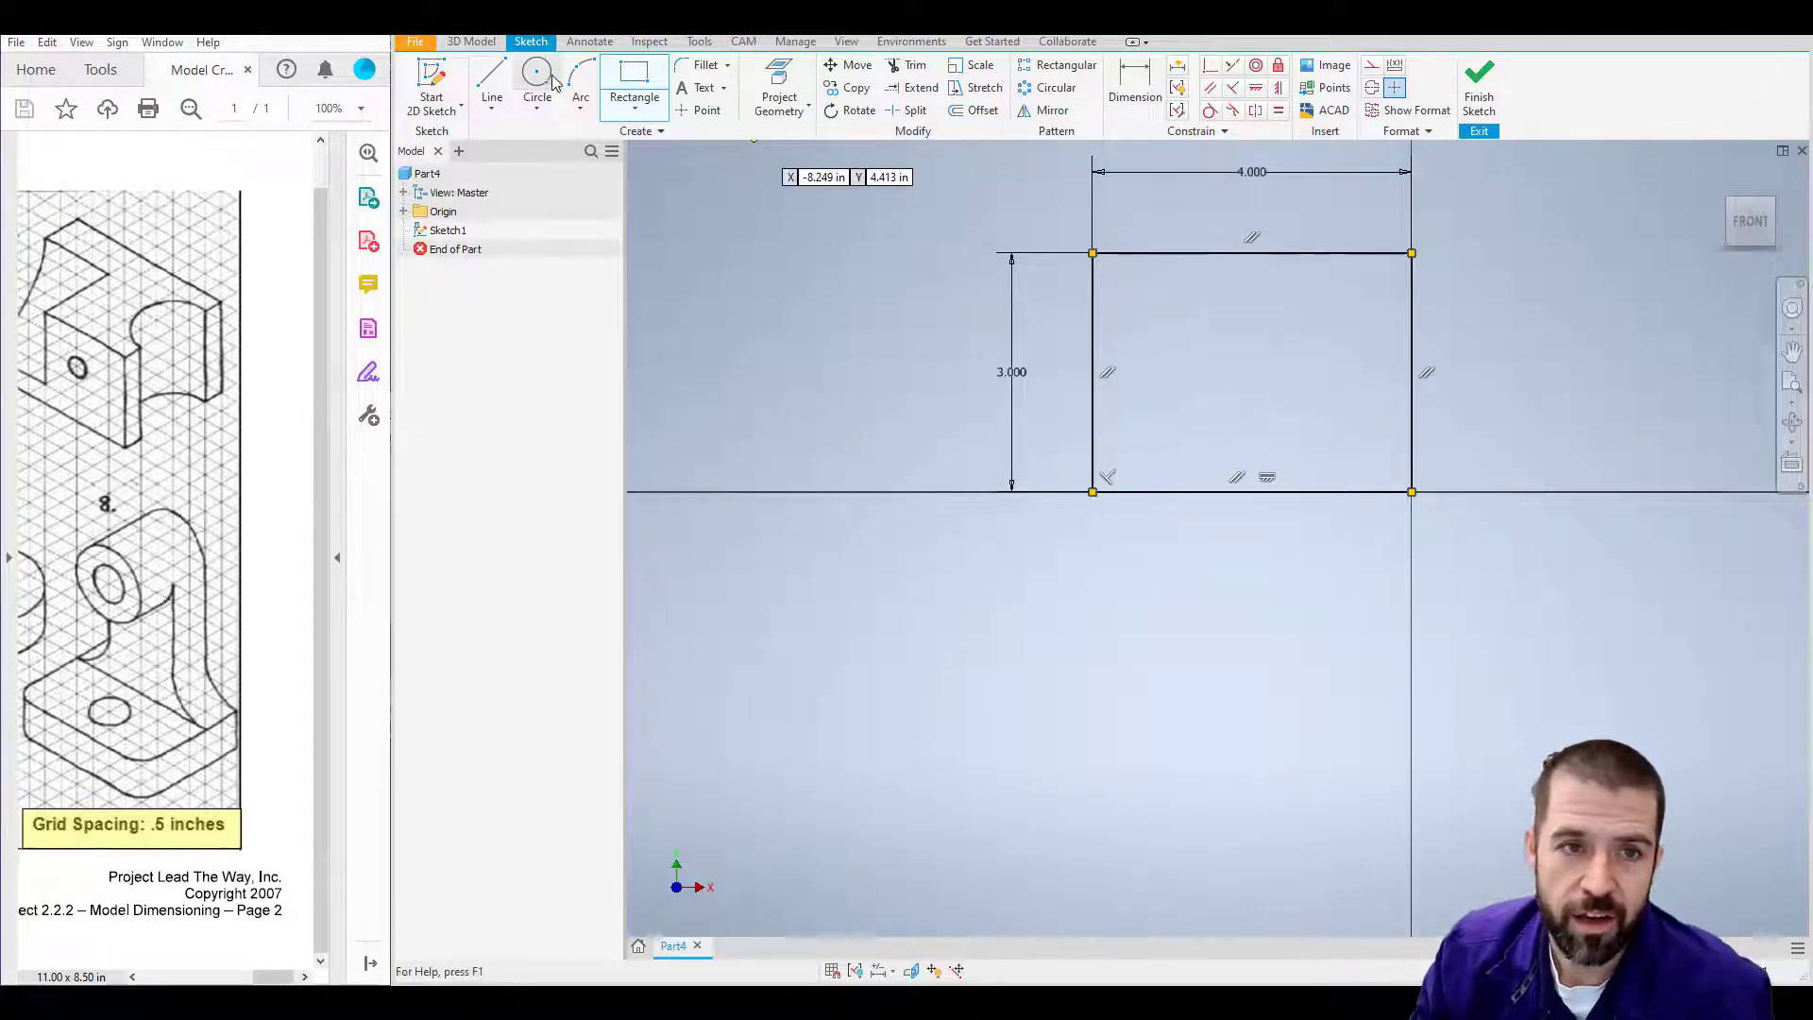
click(1253, 429)
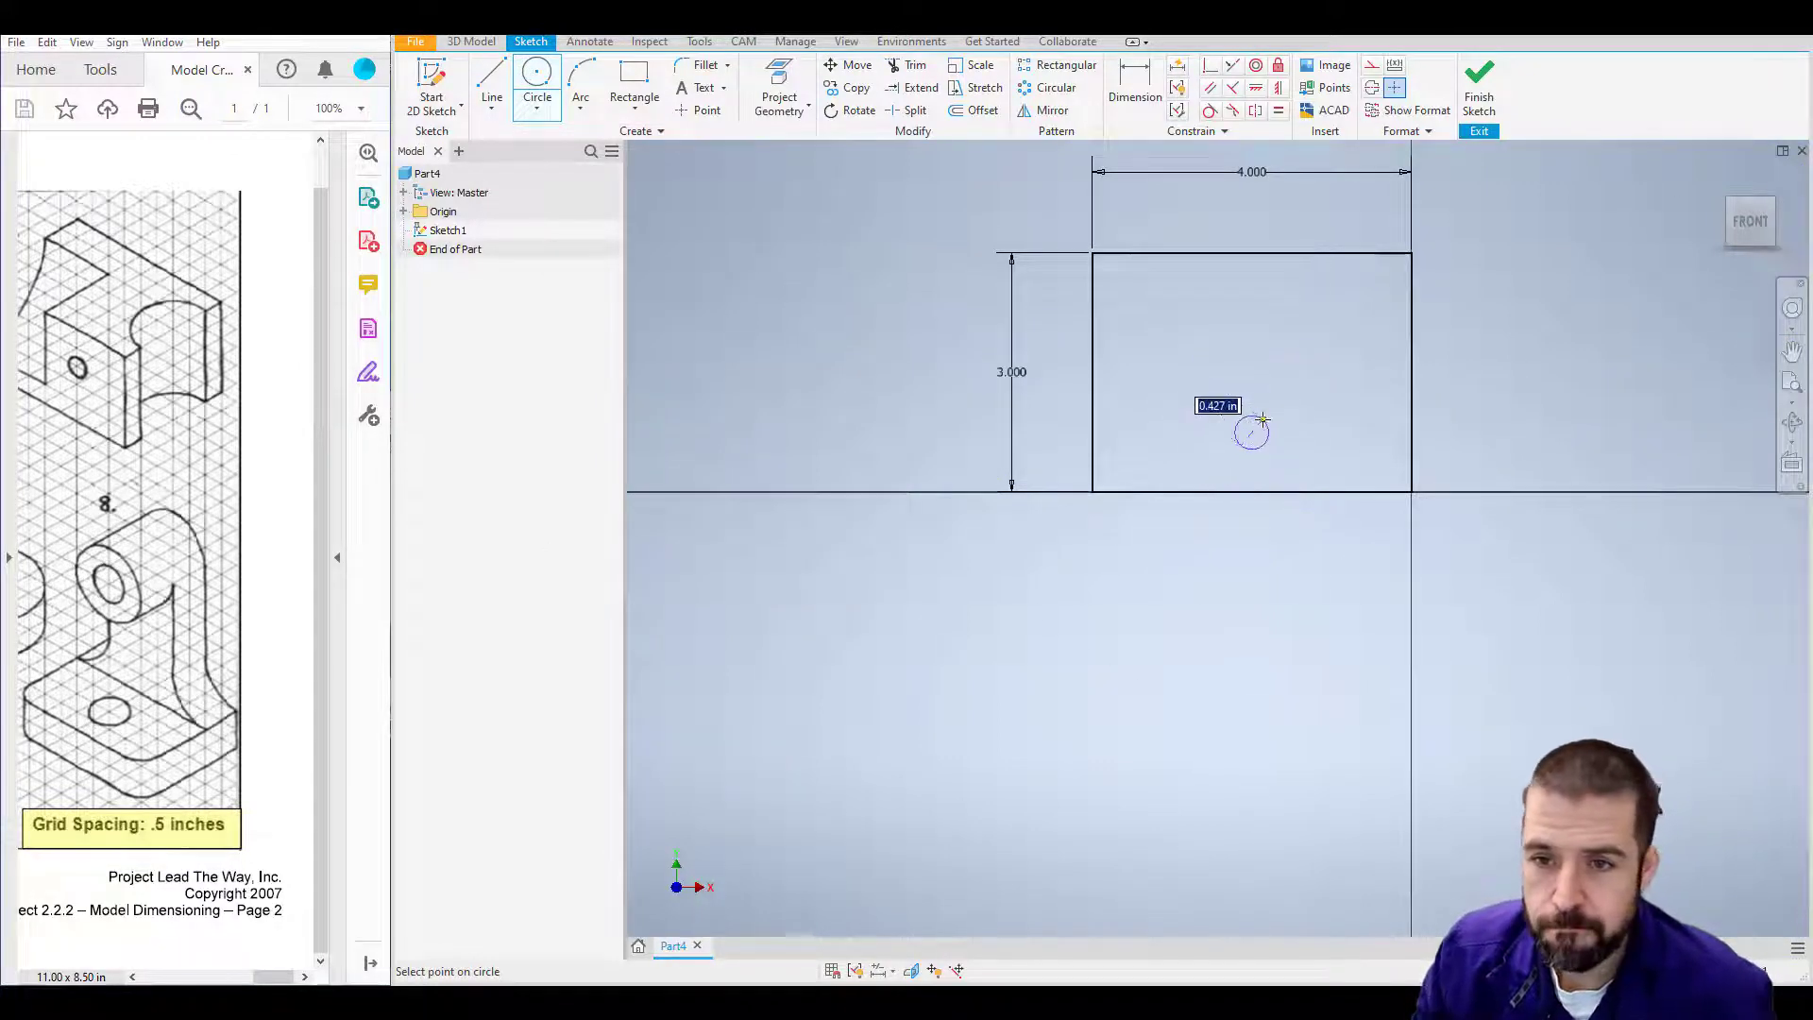
text(1)
key(Return)
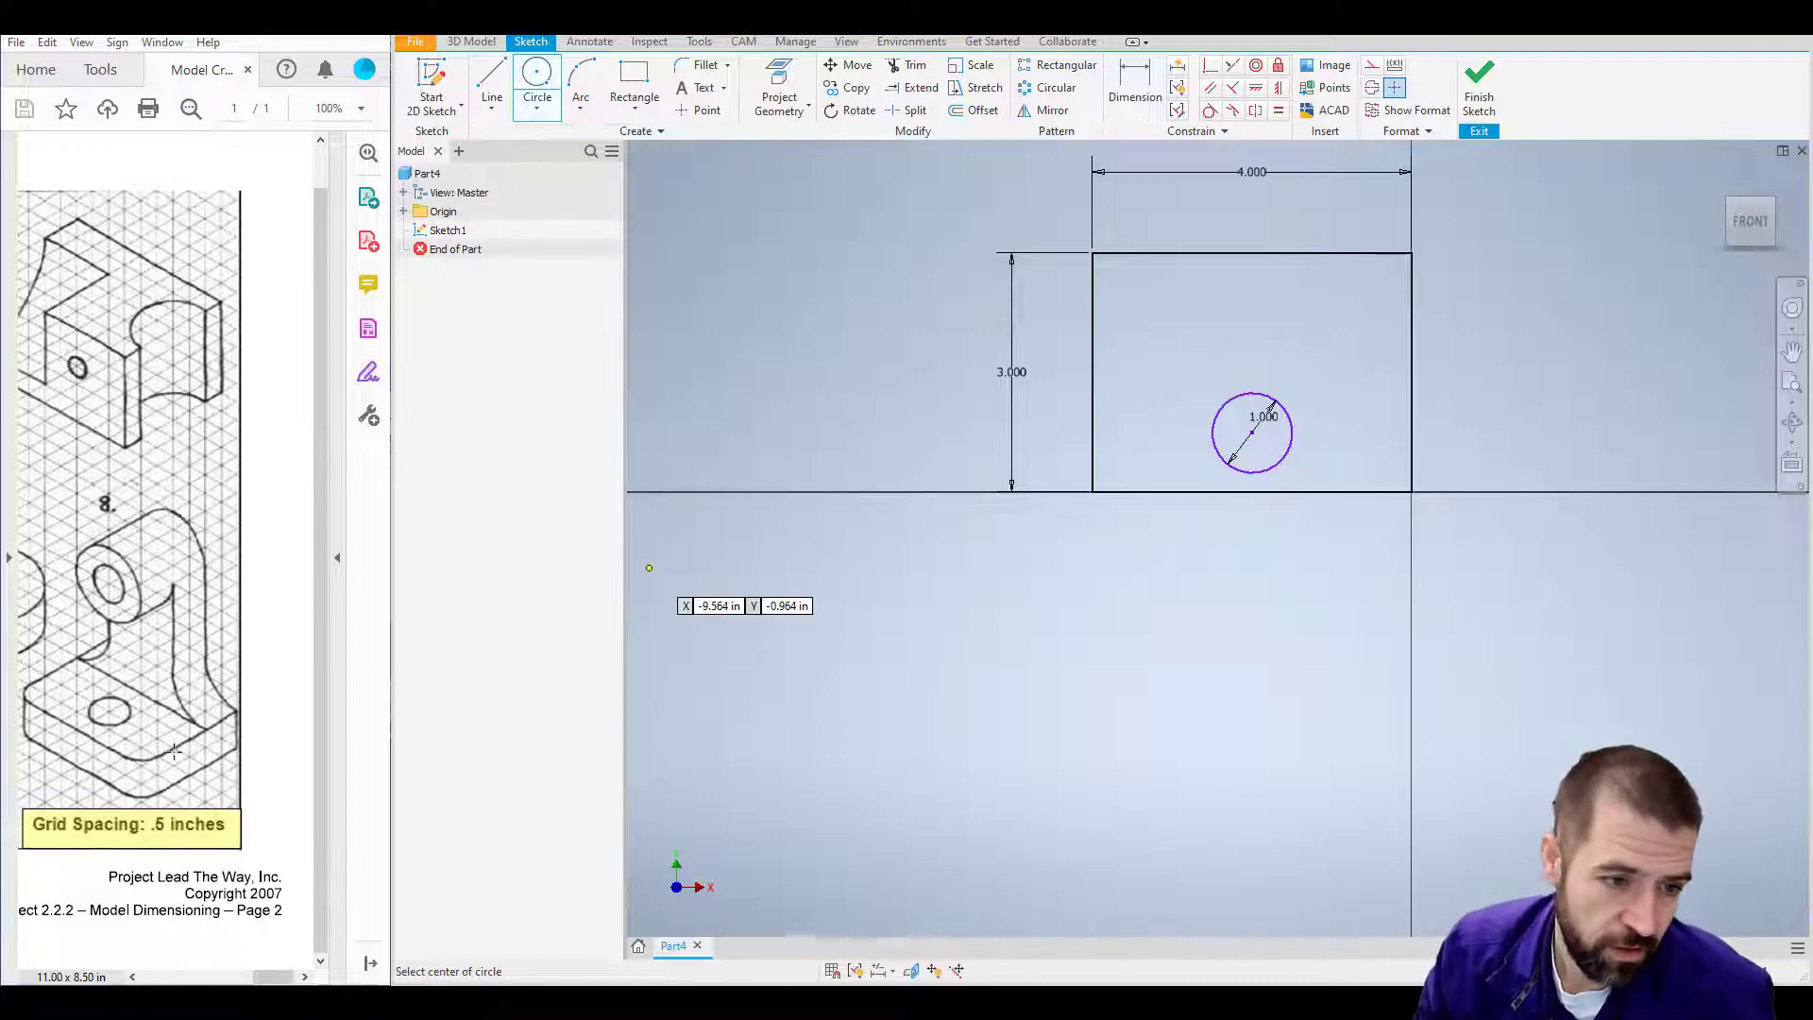
Step: Dimension the circle centre 2 in from the right edge and 1 in above the bottom edge
click(1135, 85)
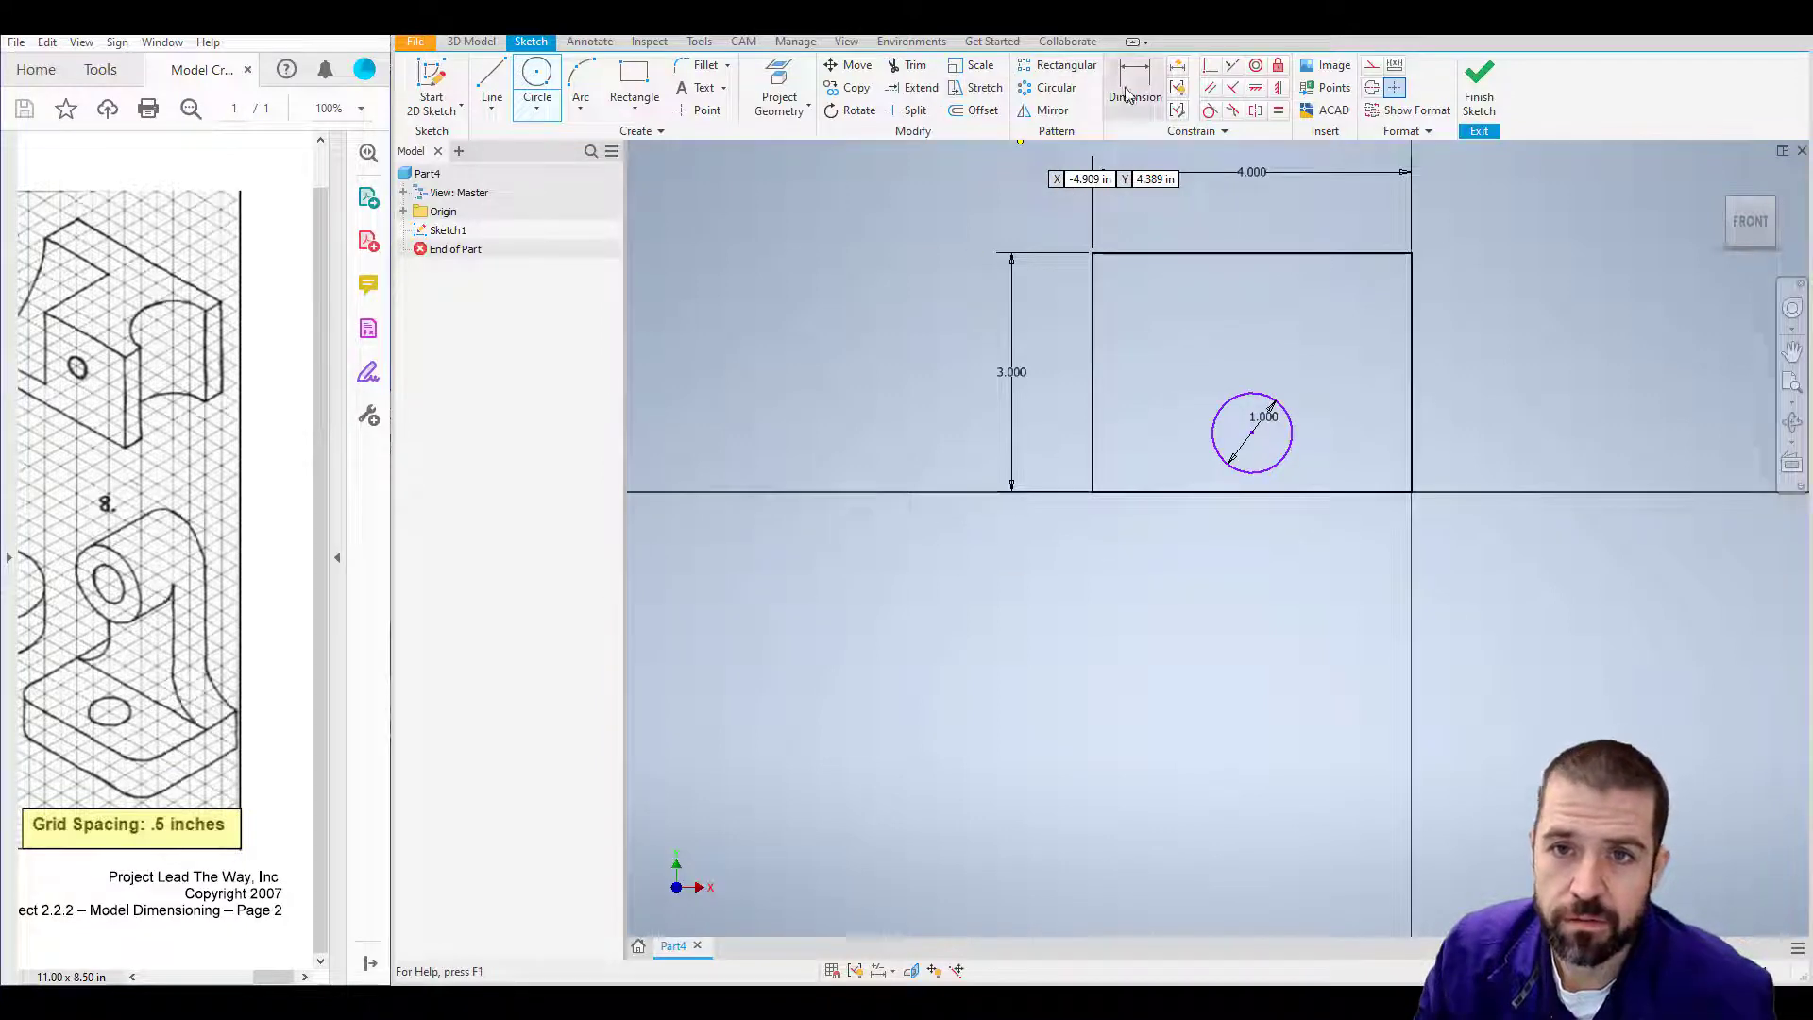
click(1412, 411)
click(1252, 433)
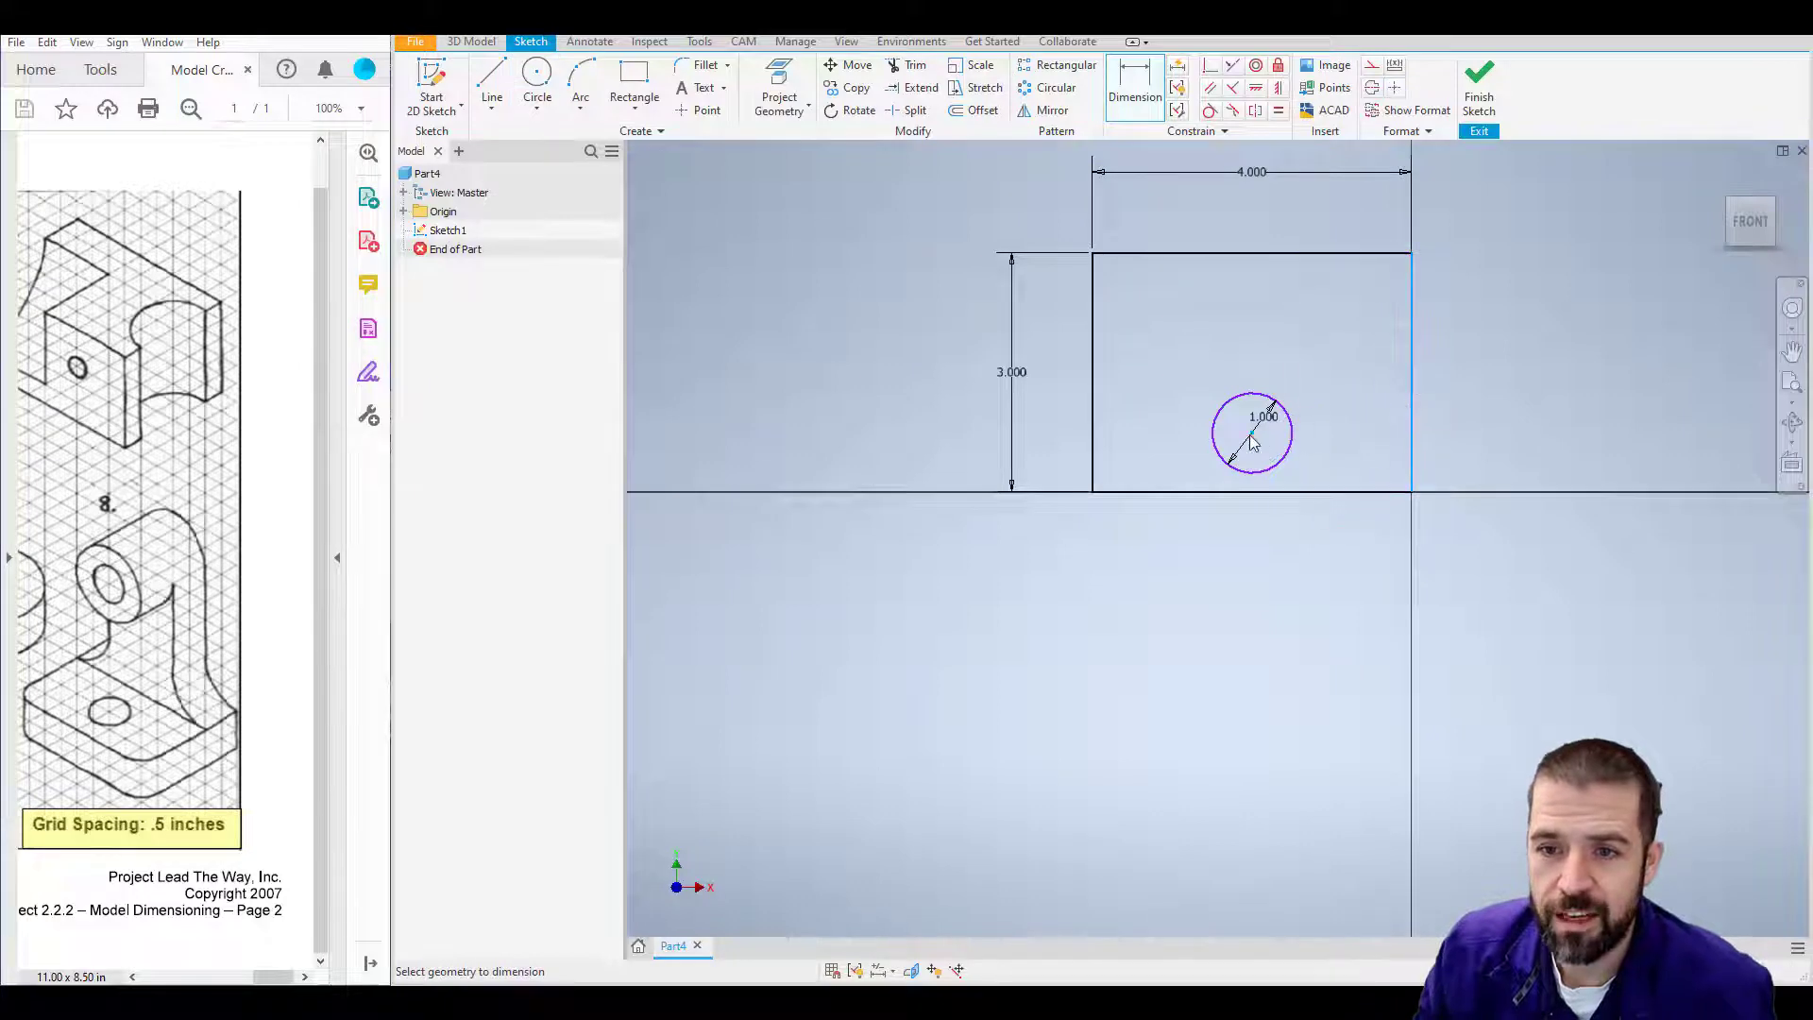
click(1257, 351)
text(2)
key(Return)
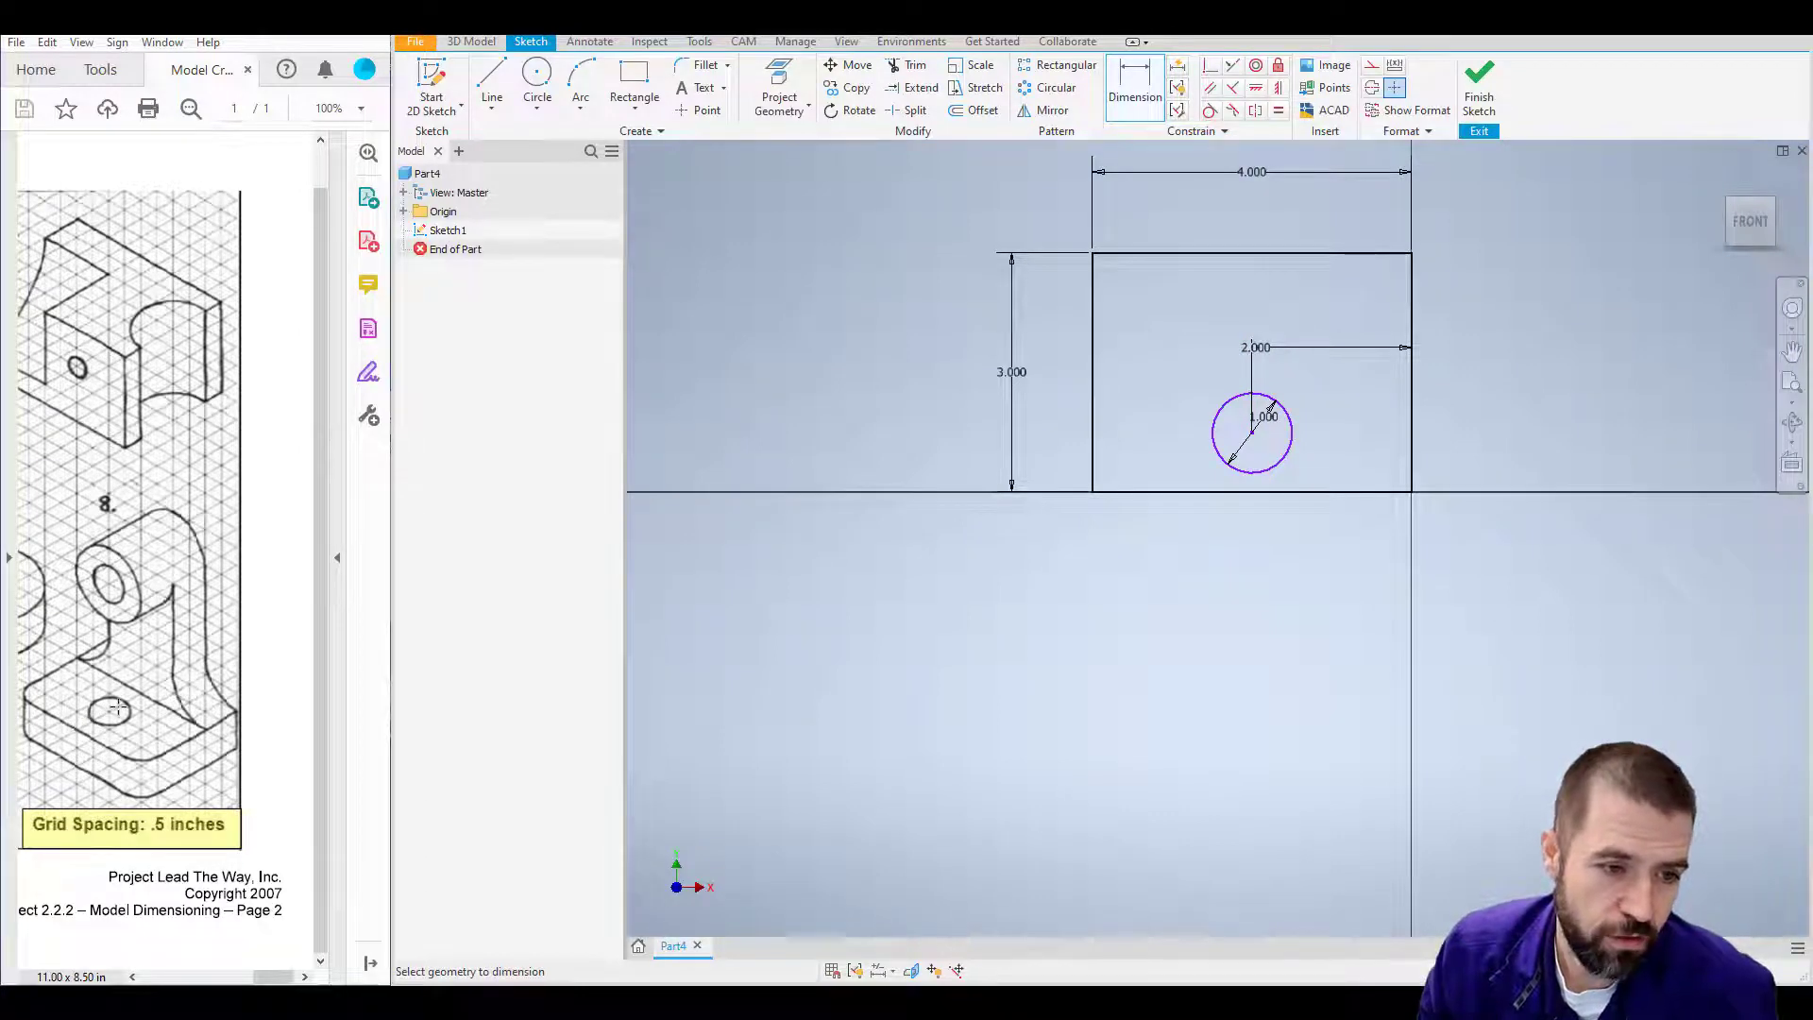
click(1250, 492)
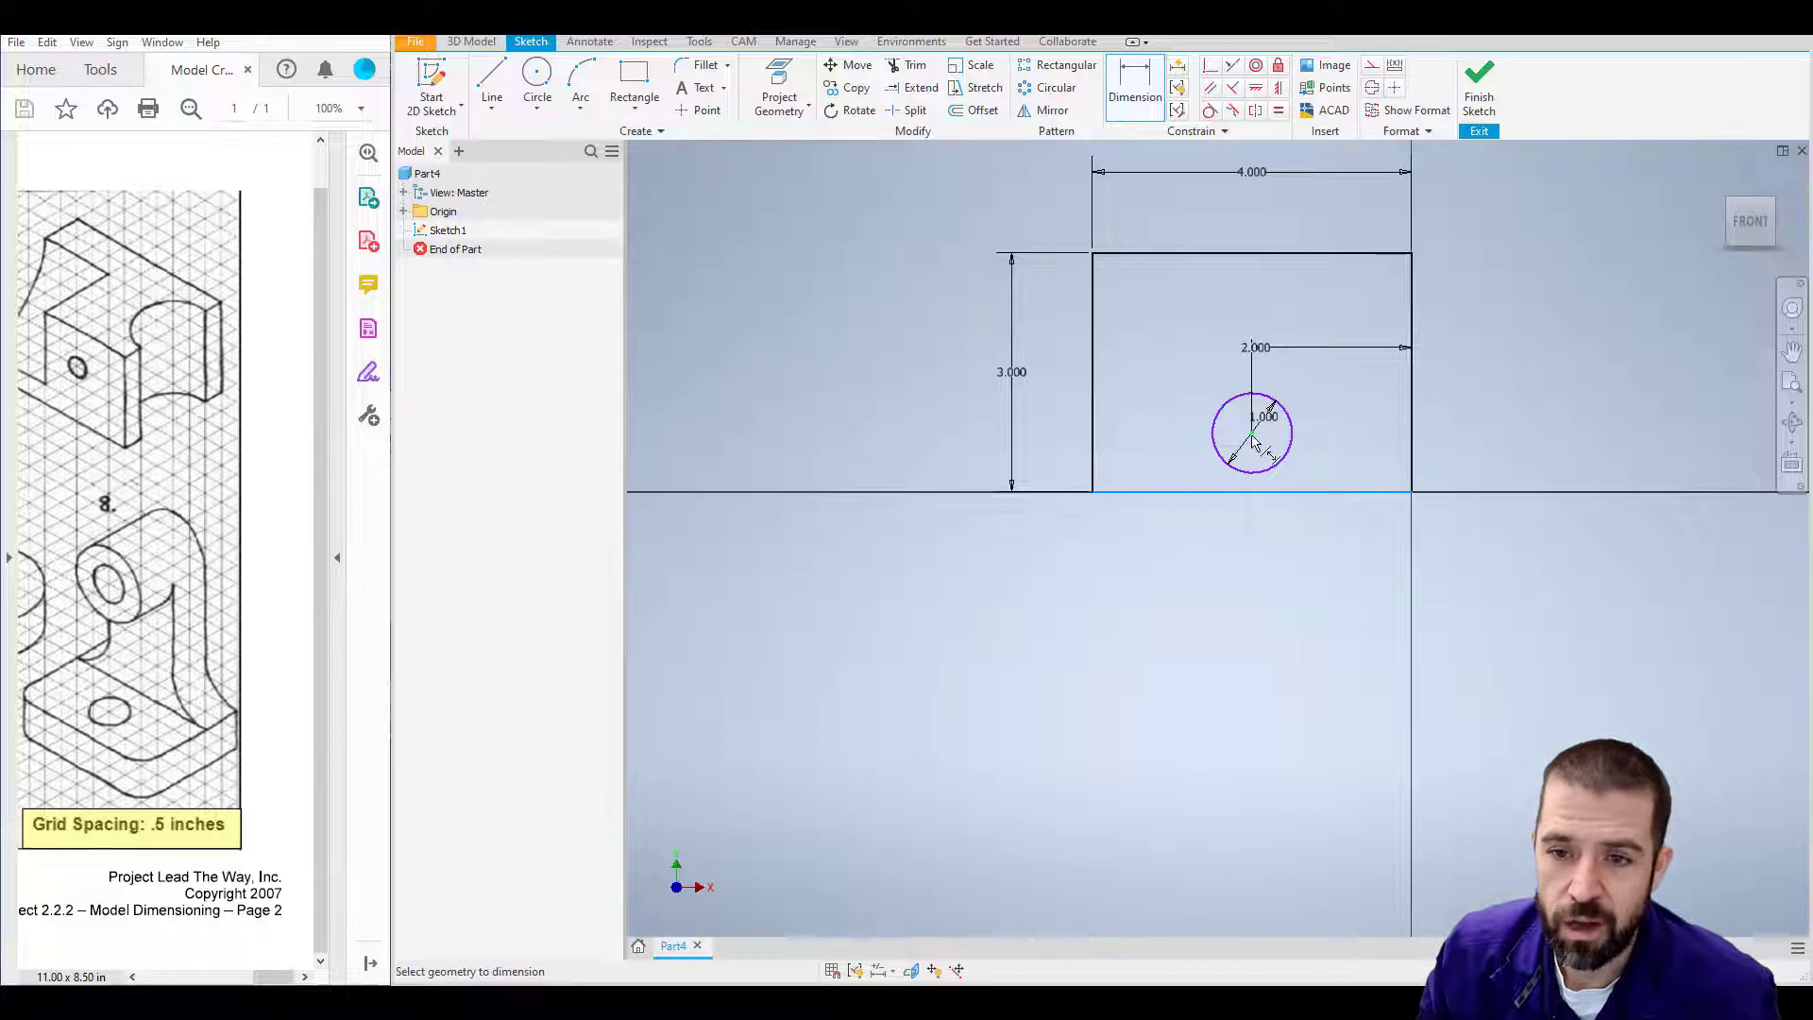
click(1252, 433)
click(1327, 453)
text(1)
key(Return)
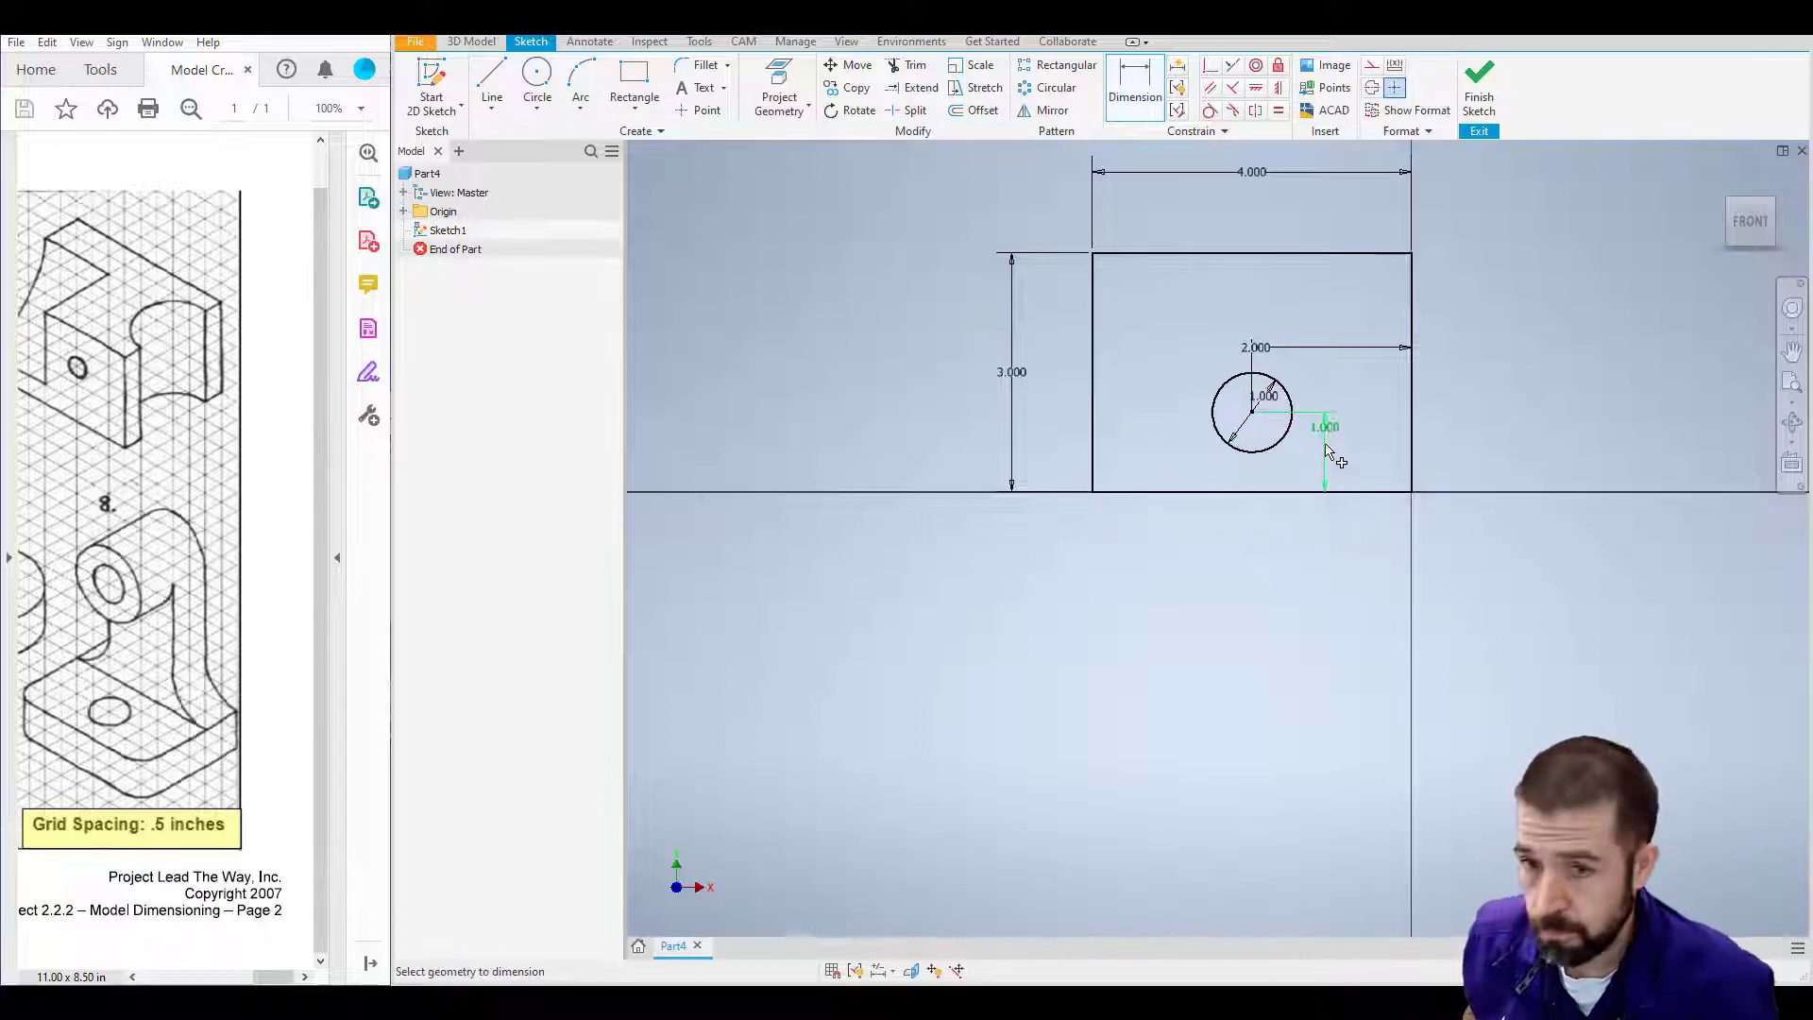
Step: Finish Sketch1 and extrude it 1 in into a block with a through hole
click(1478, 85)
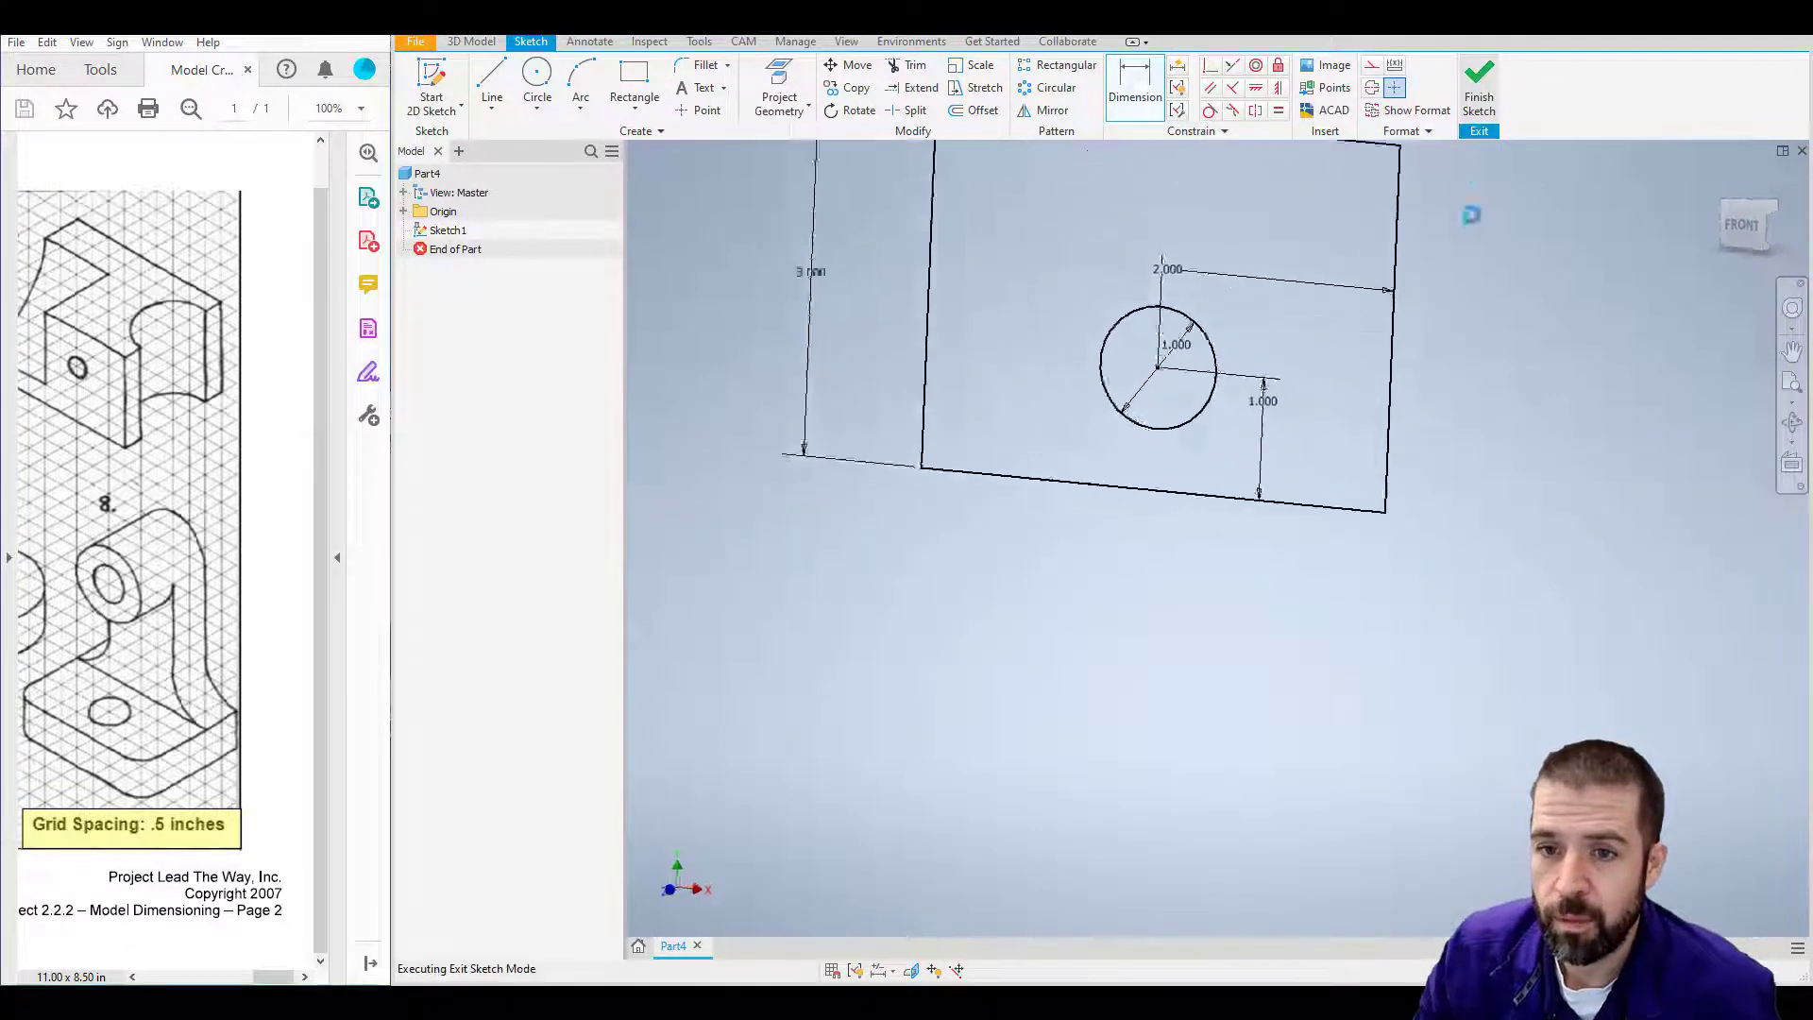
middle_drag(1163, 355, 1194, 460)
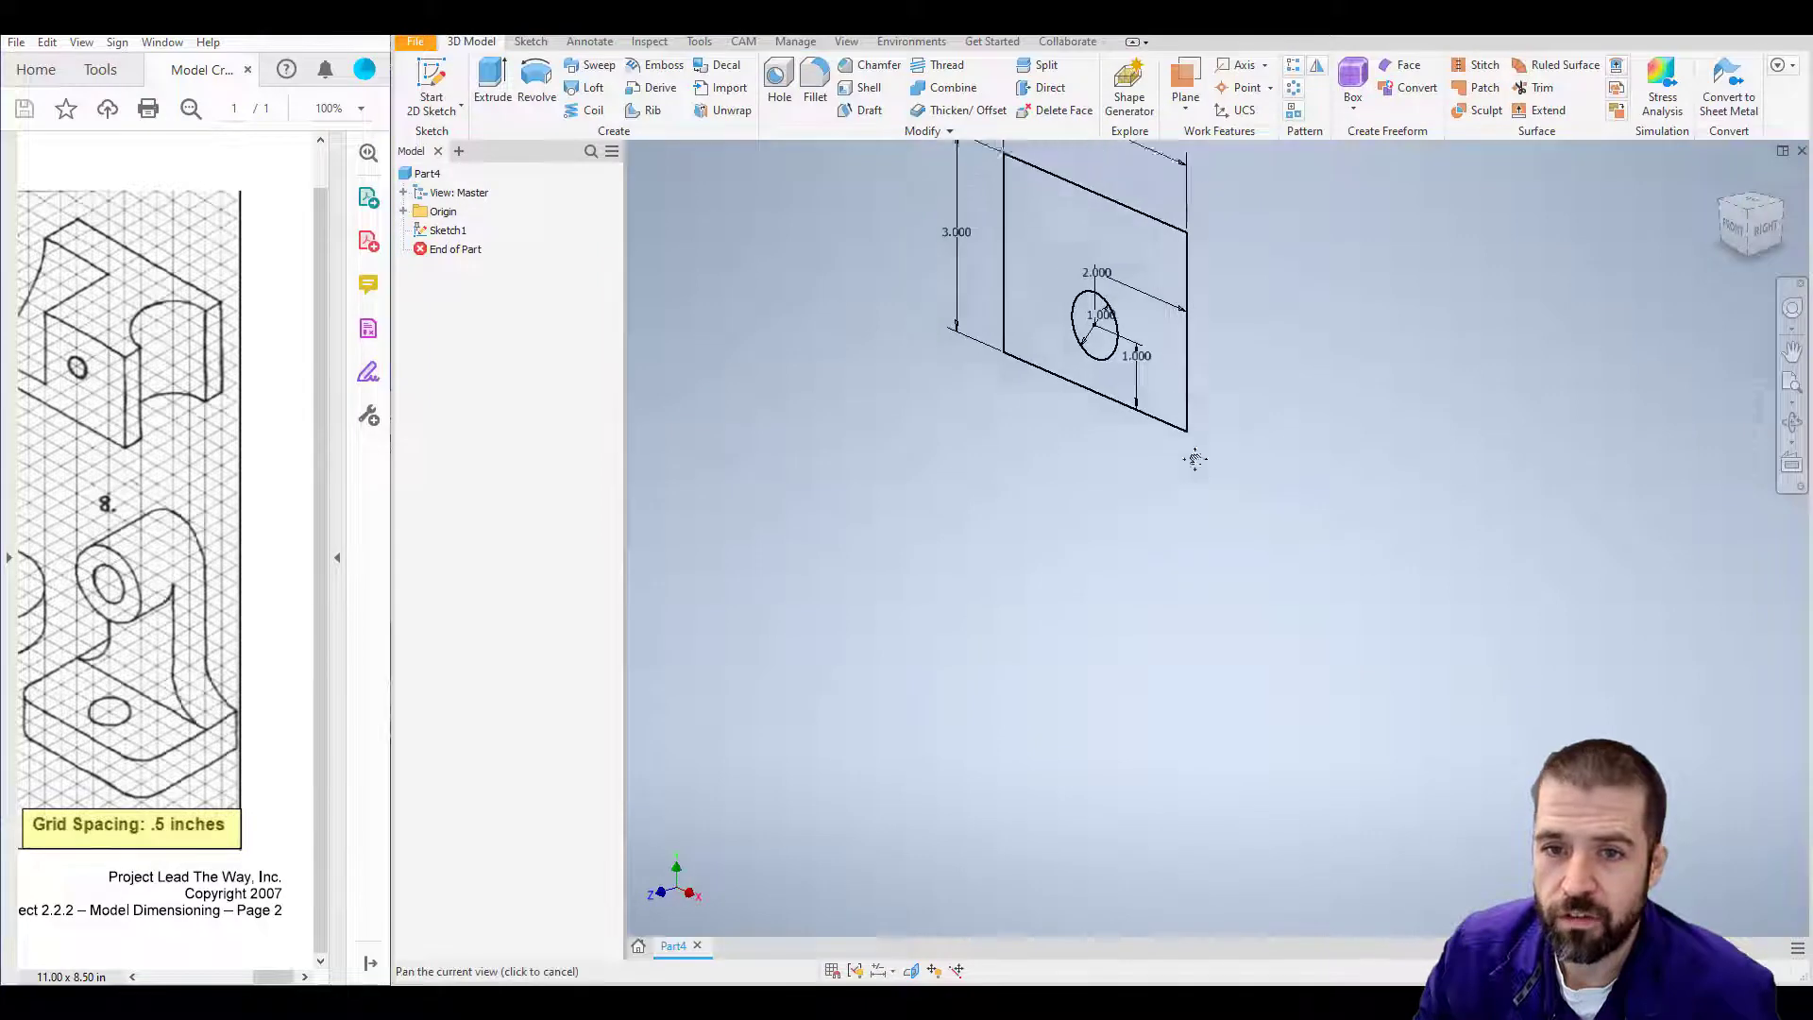
click(492, 80)
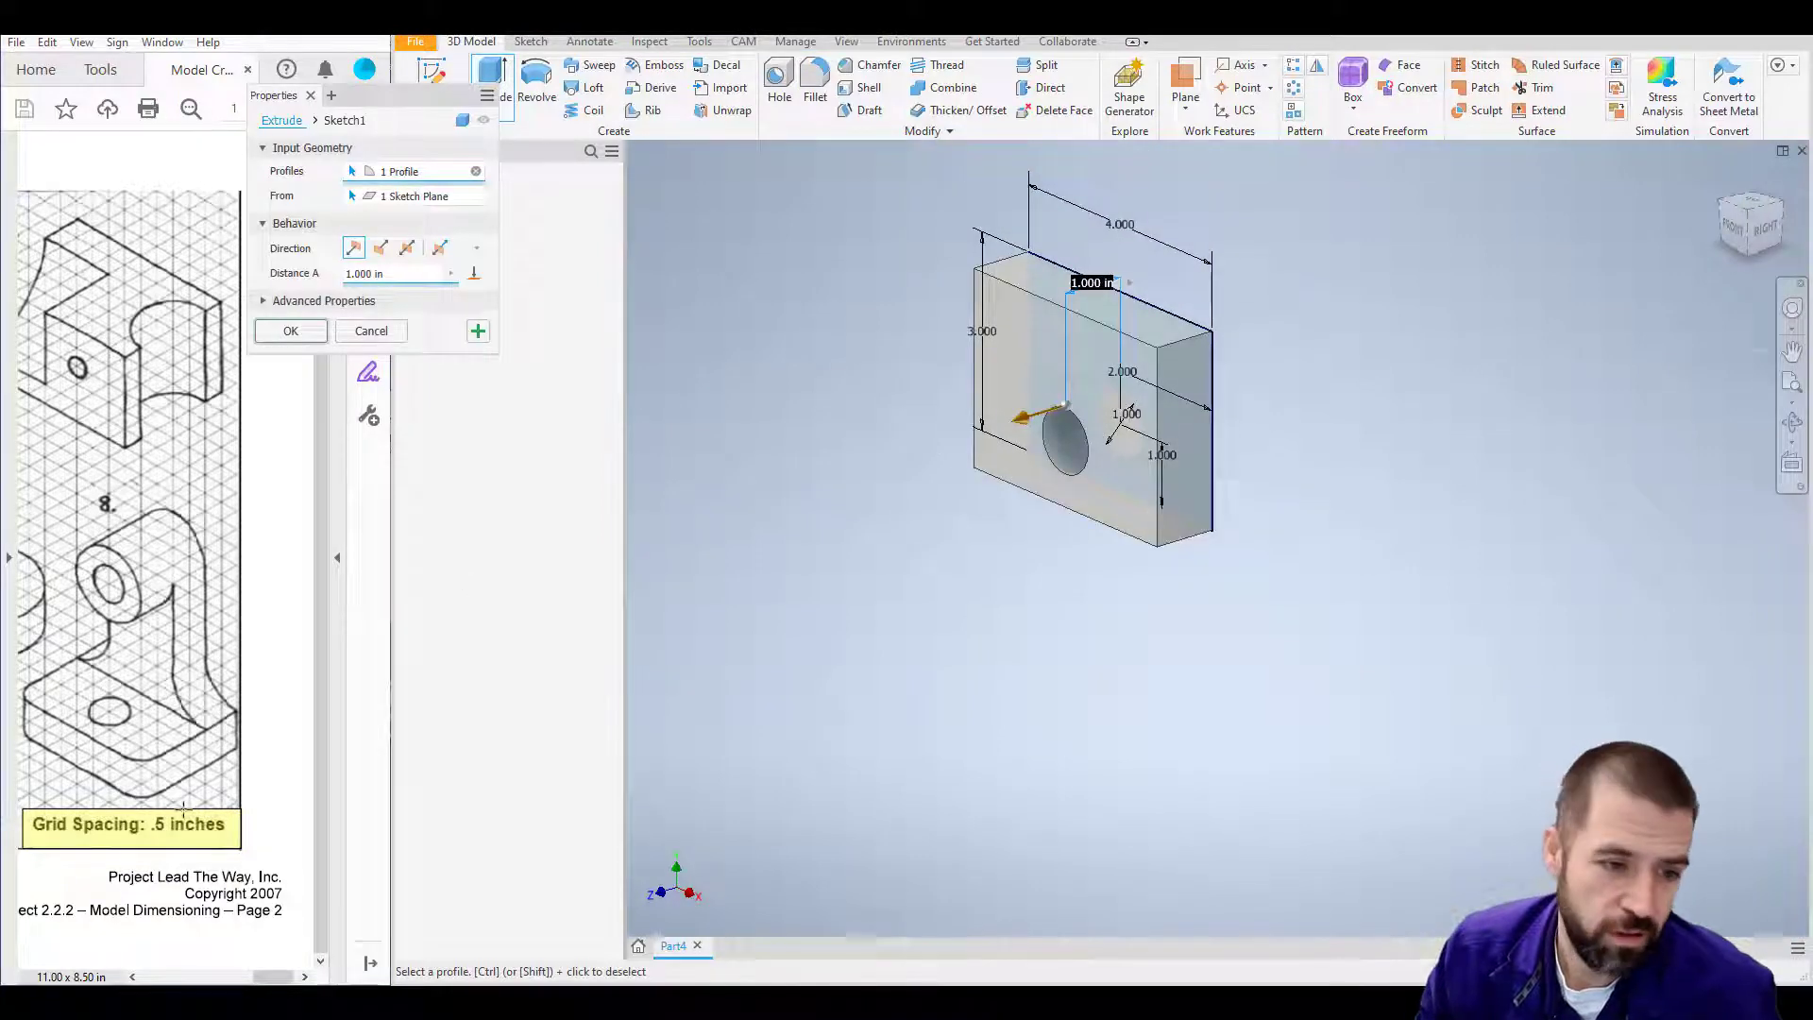
click(290, 332)
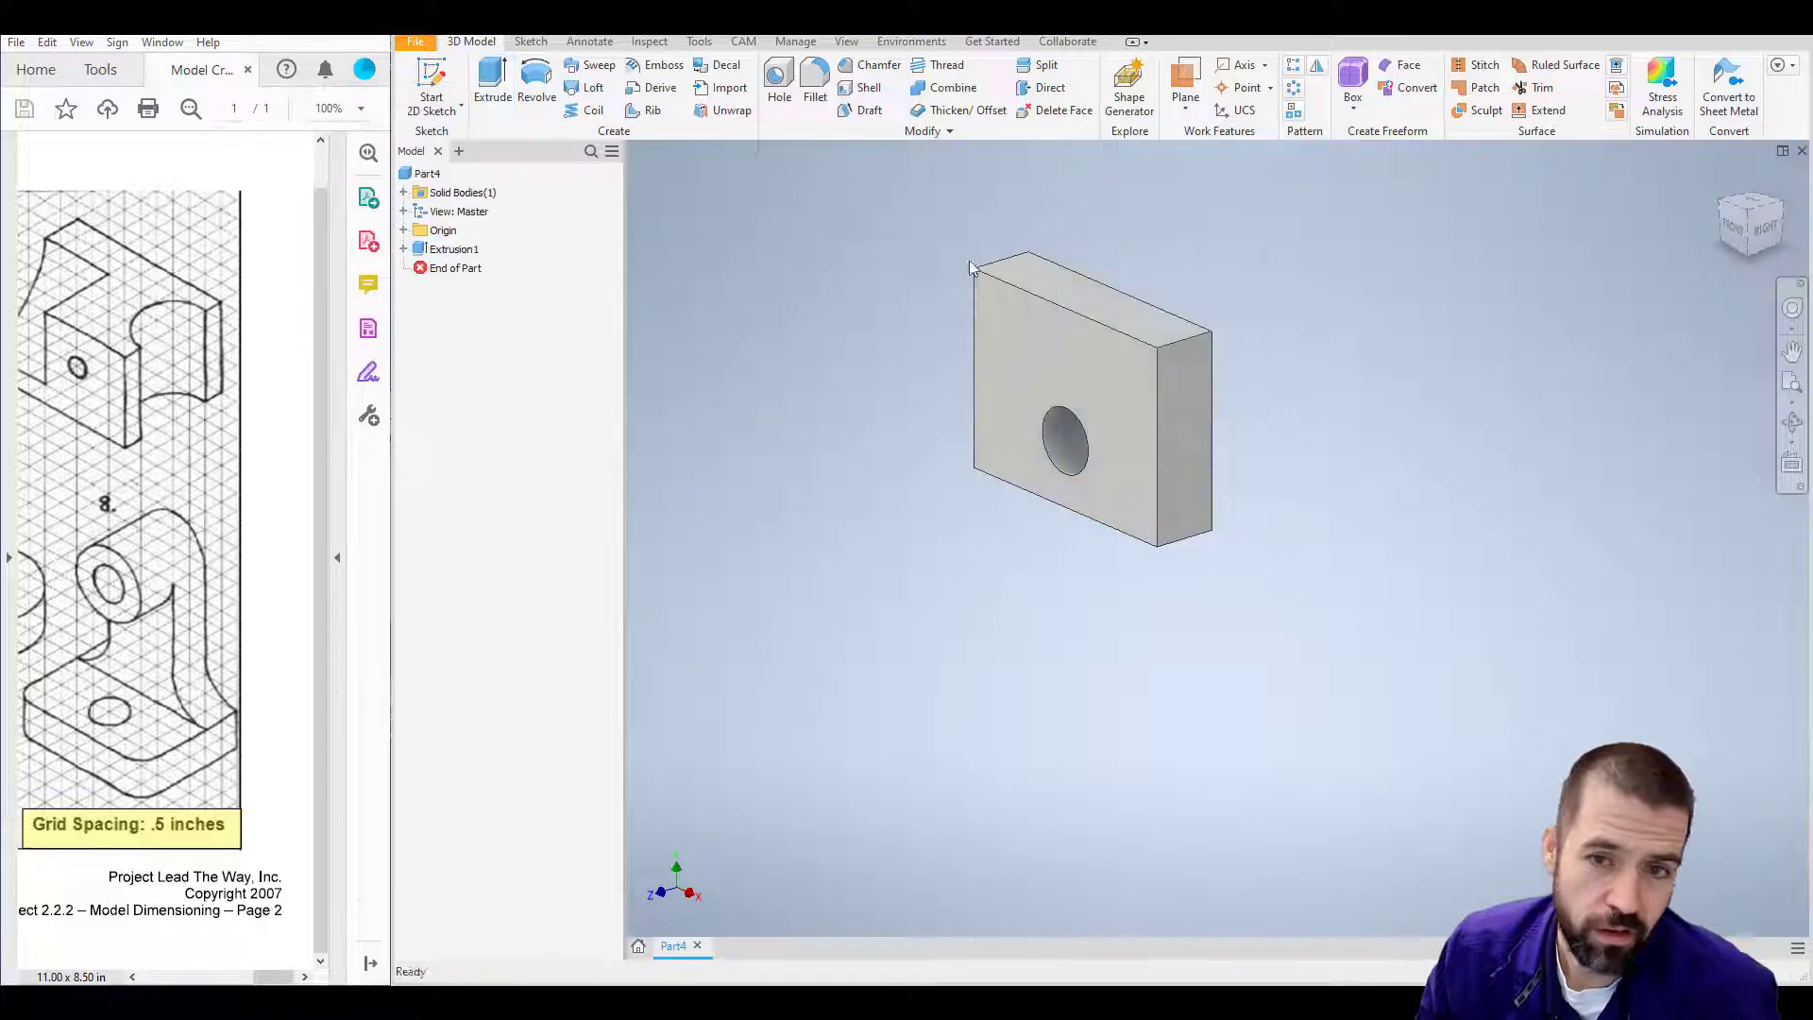
Step: Inspect the block from the front and bottom views, and set the current view as Front
click(1734, 251)
click(1762, 244)
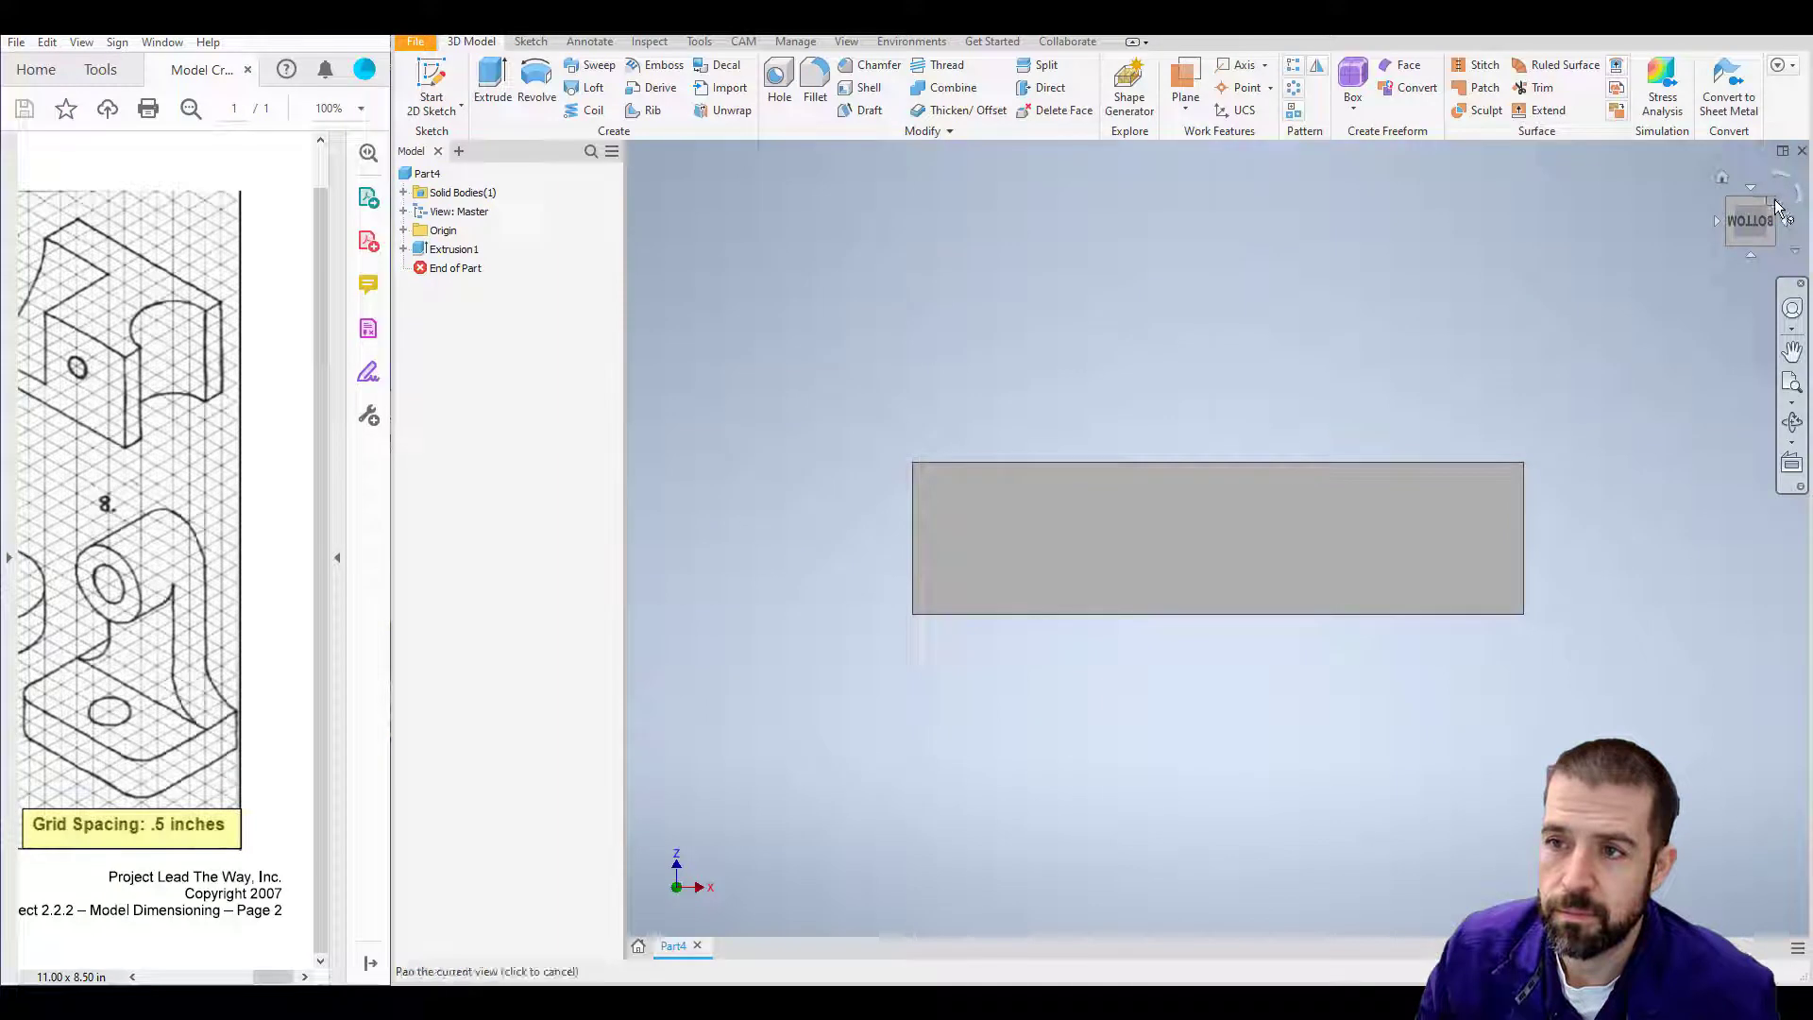
click(1722, 177)
click(1725, 178)
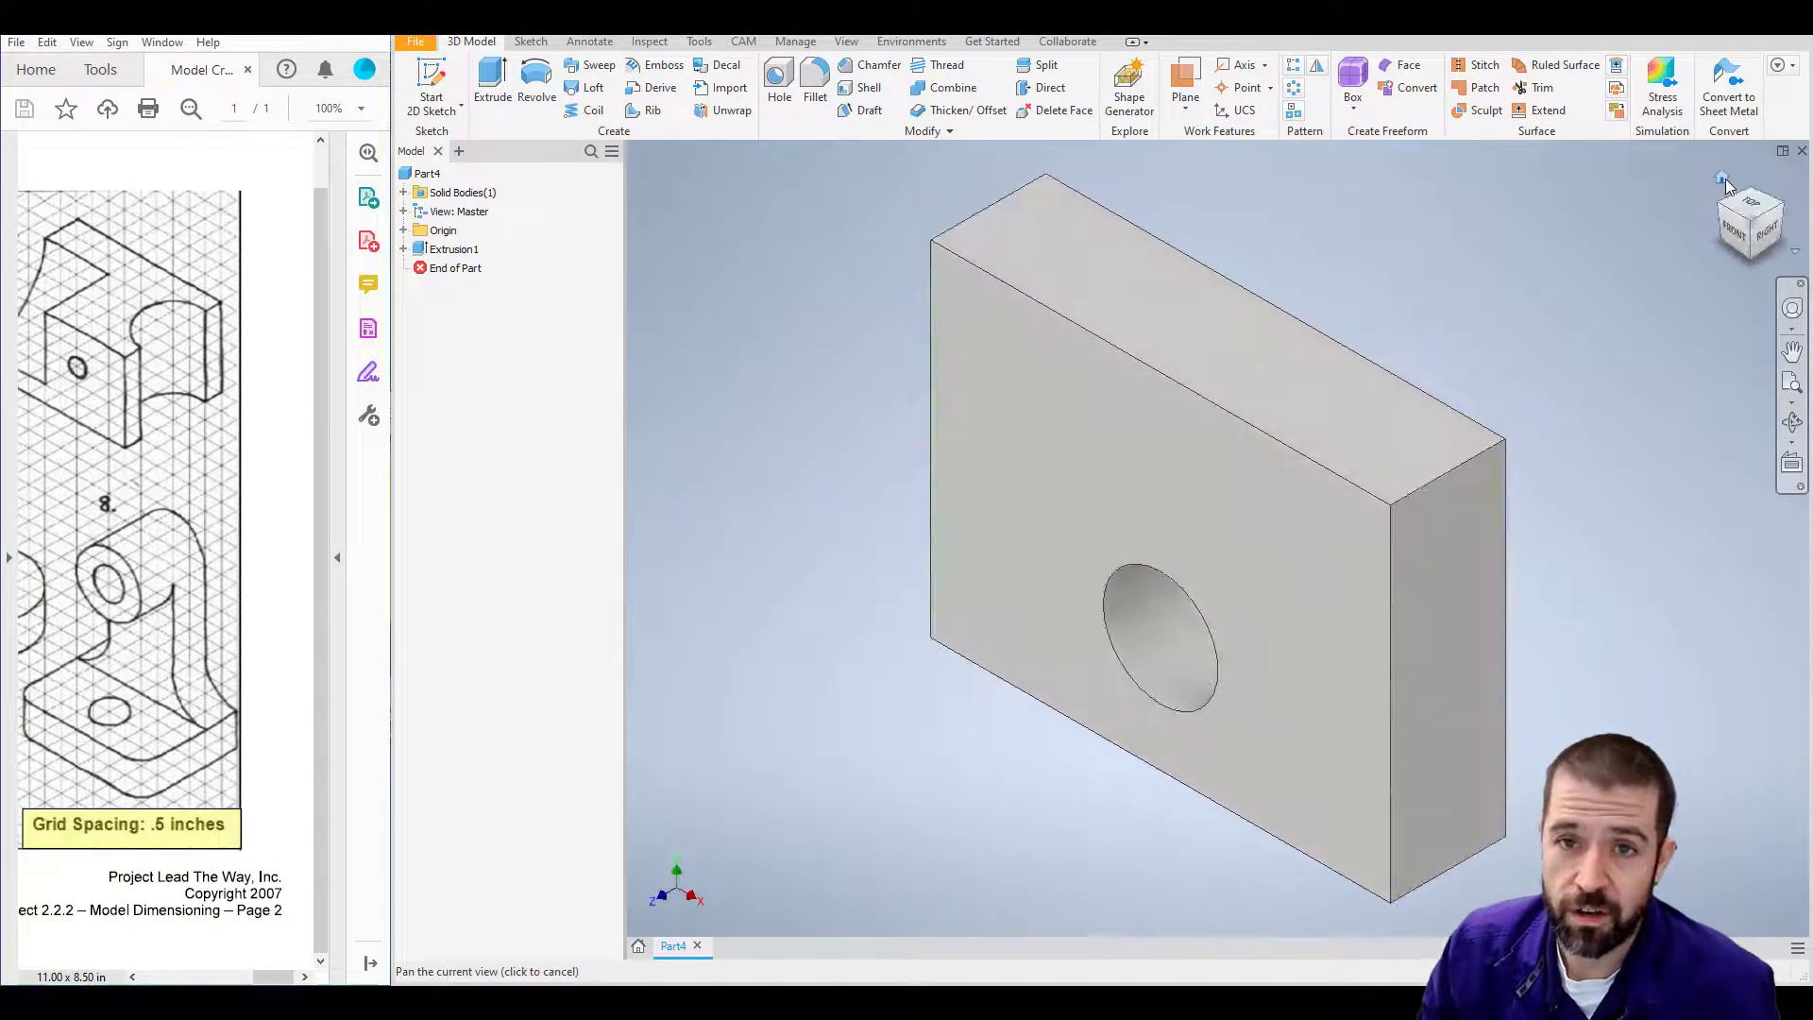
click(1734, 236)
click(1754, 247)
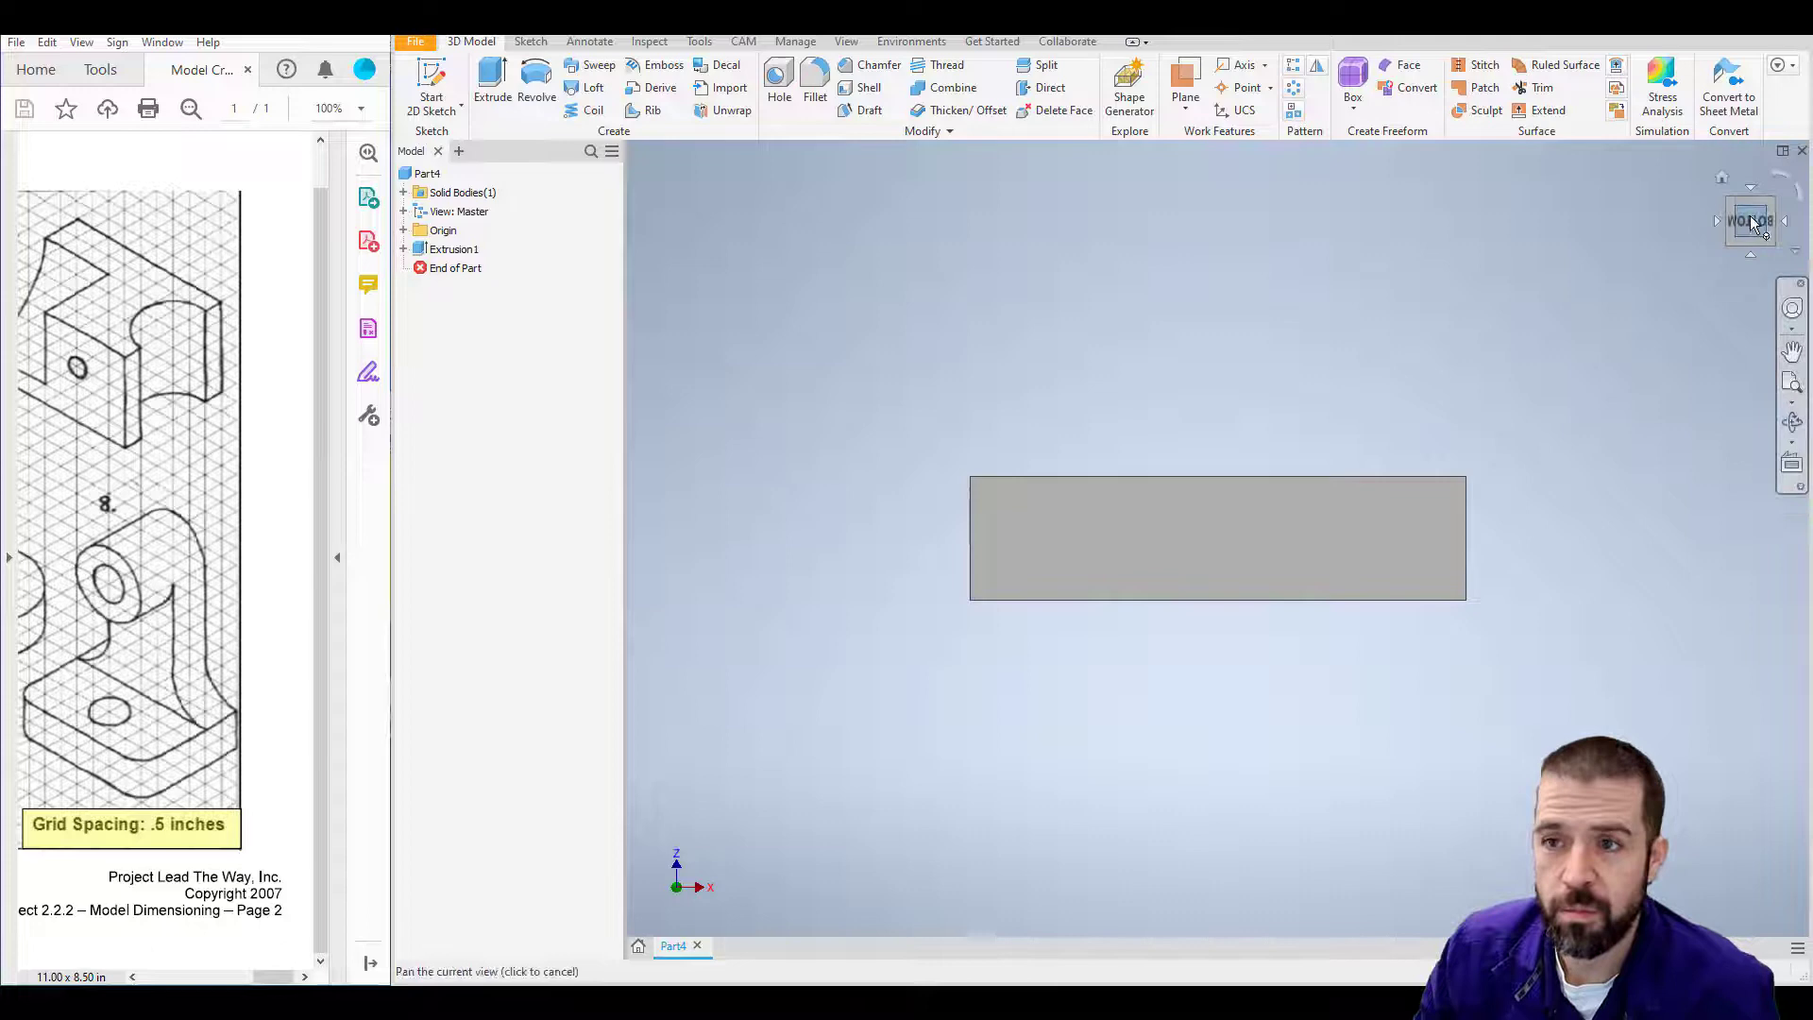
right_click(1751, 222)
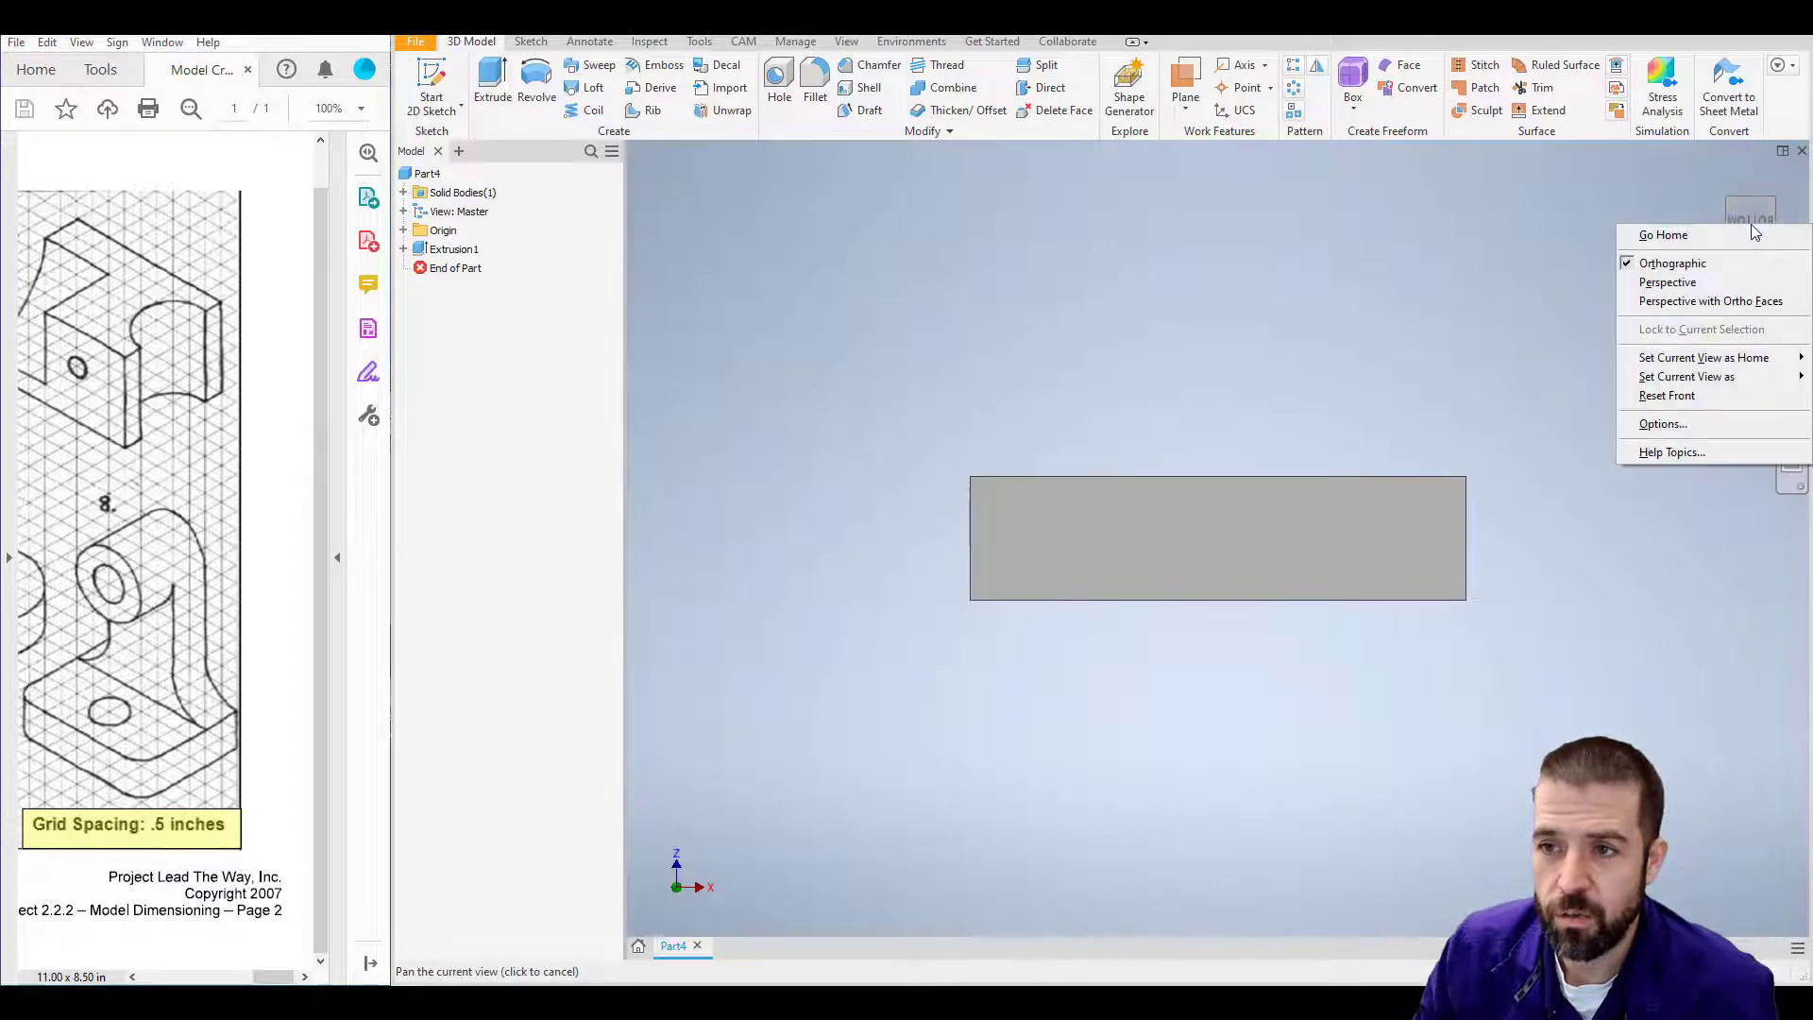
mouse_move(1726, 378)
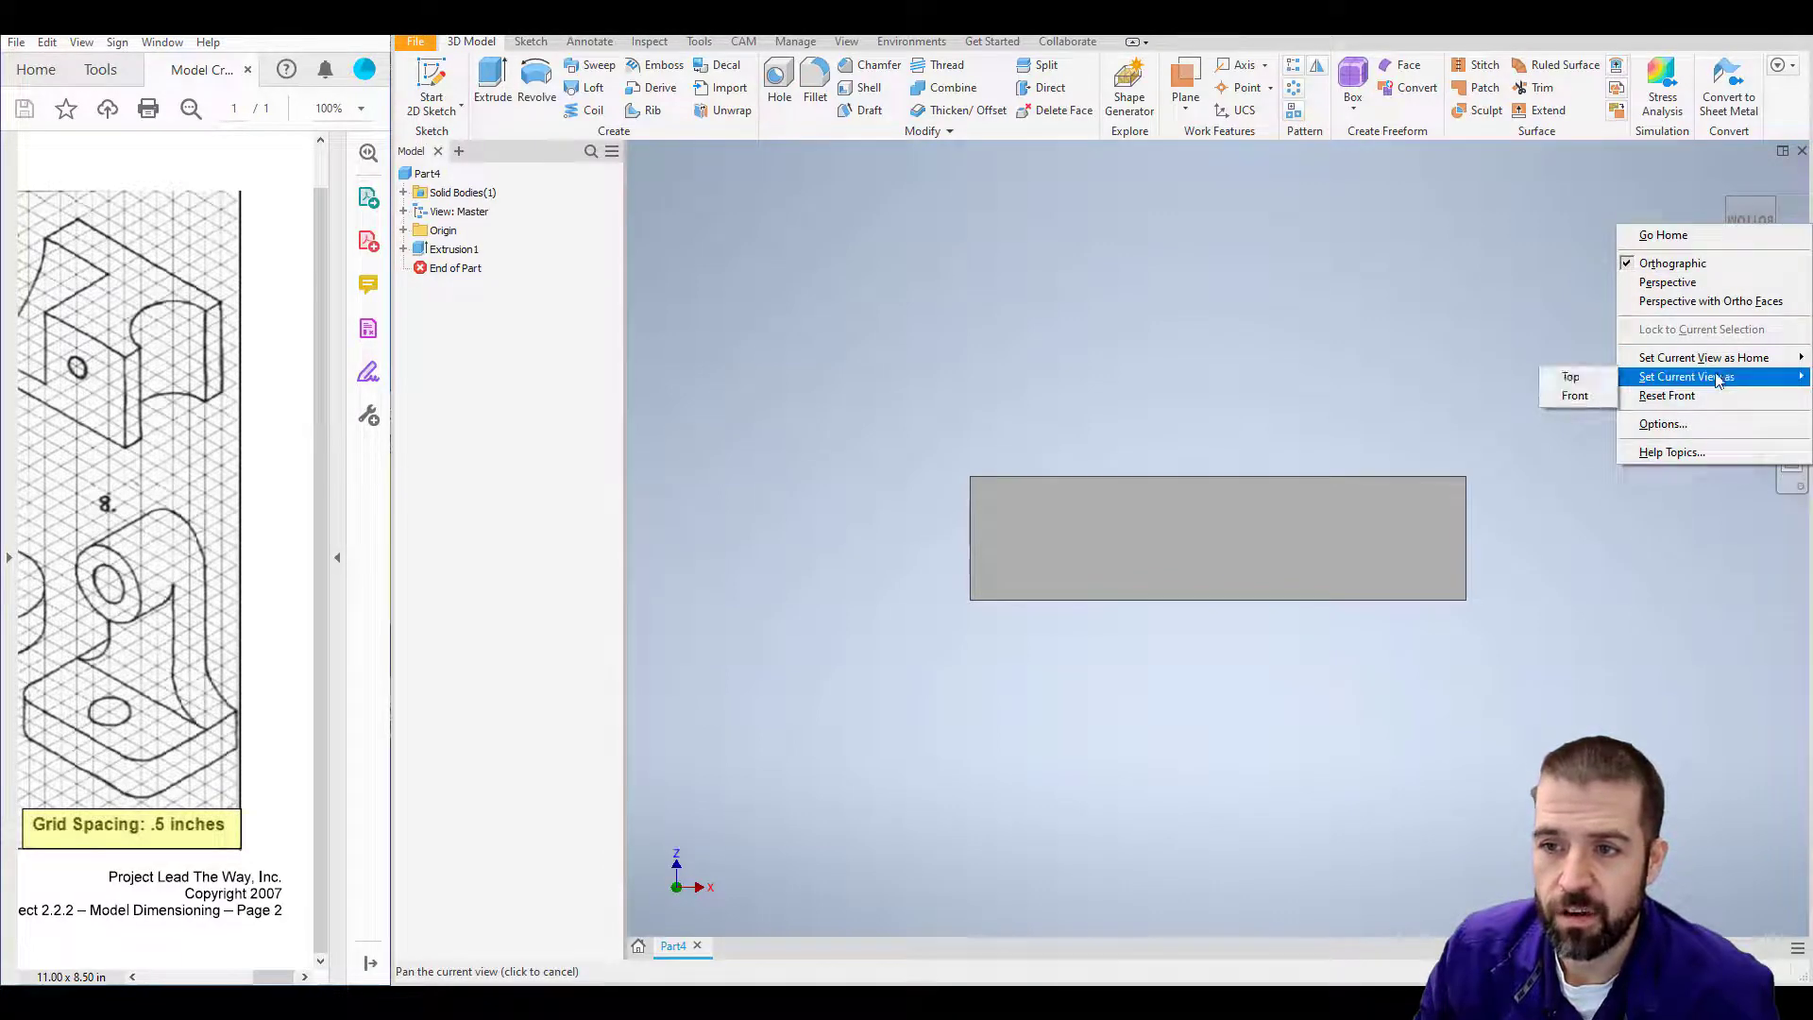
click(1592, 397)
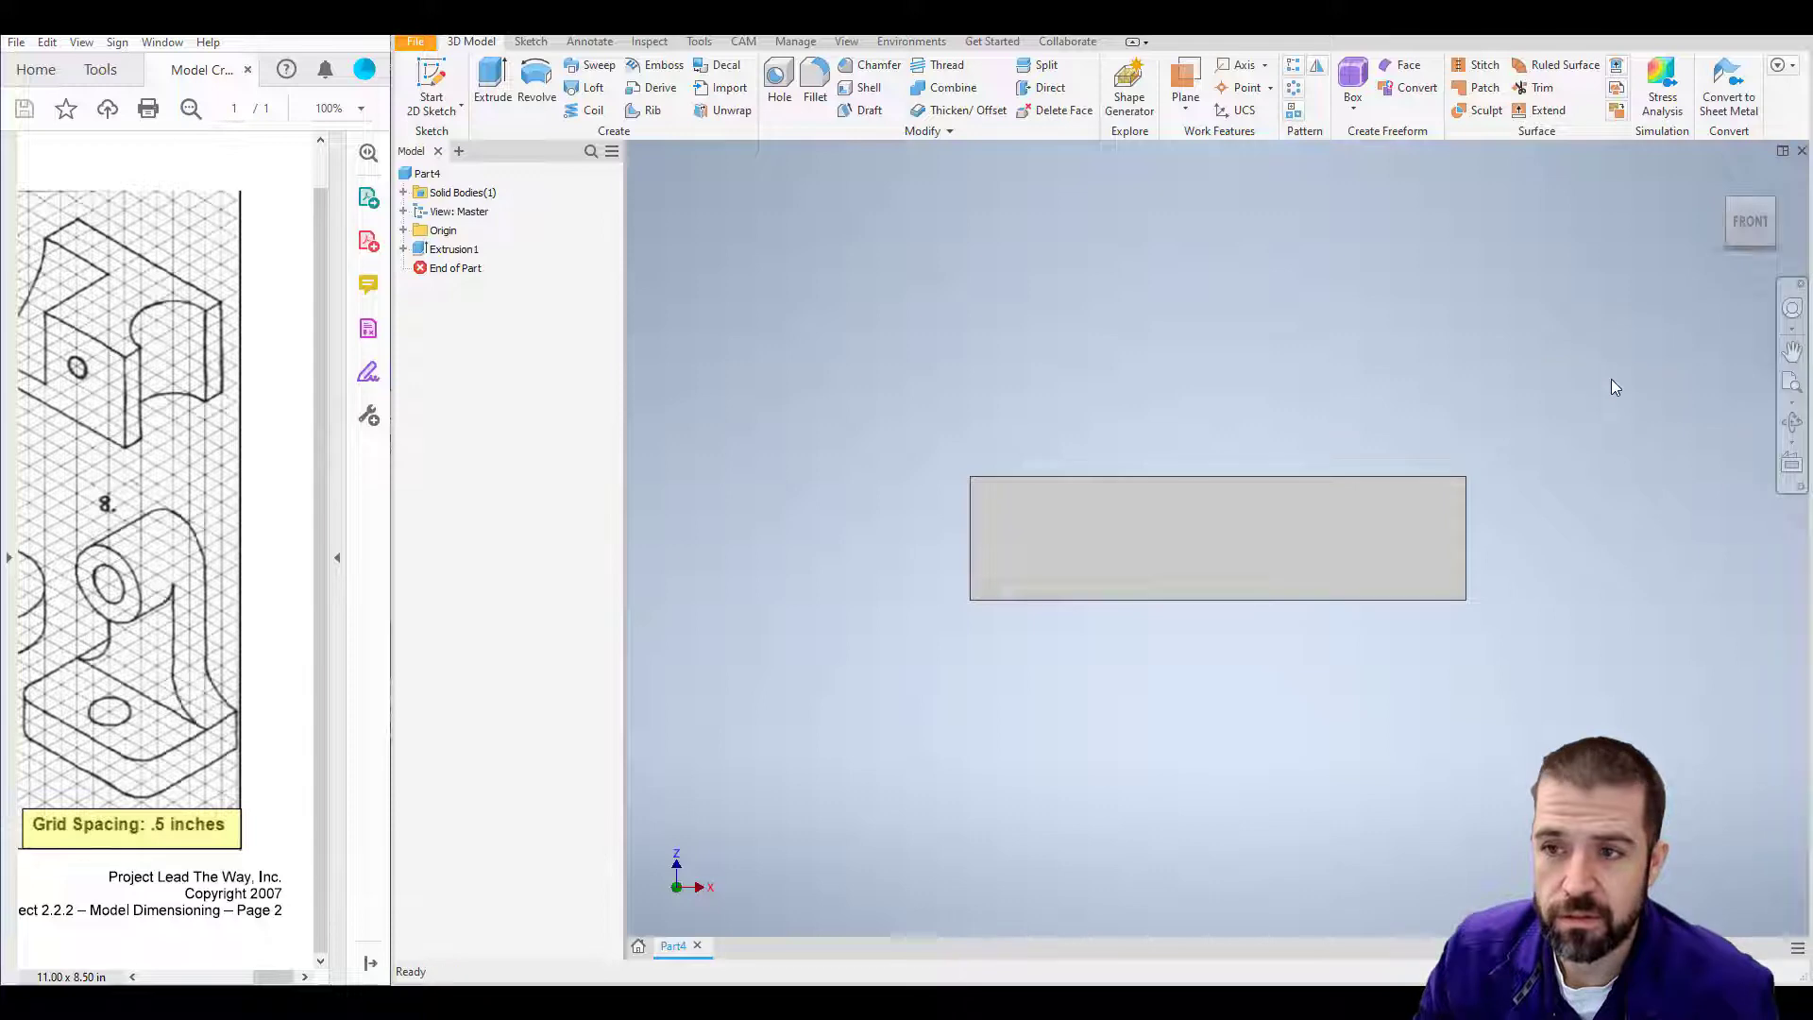
Step: Save the isometric view as Home at fixed distance and verify it after orbiting
click(1773, 210)
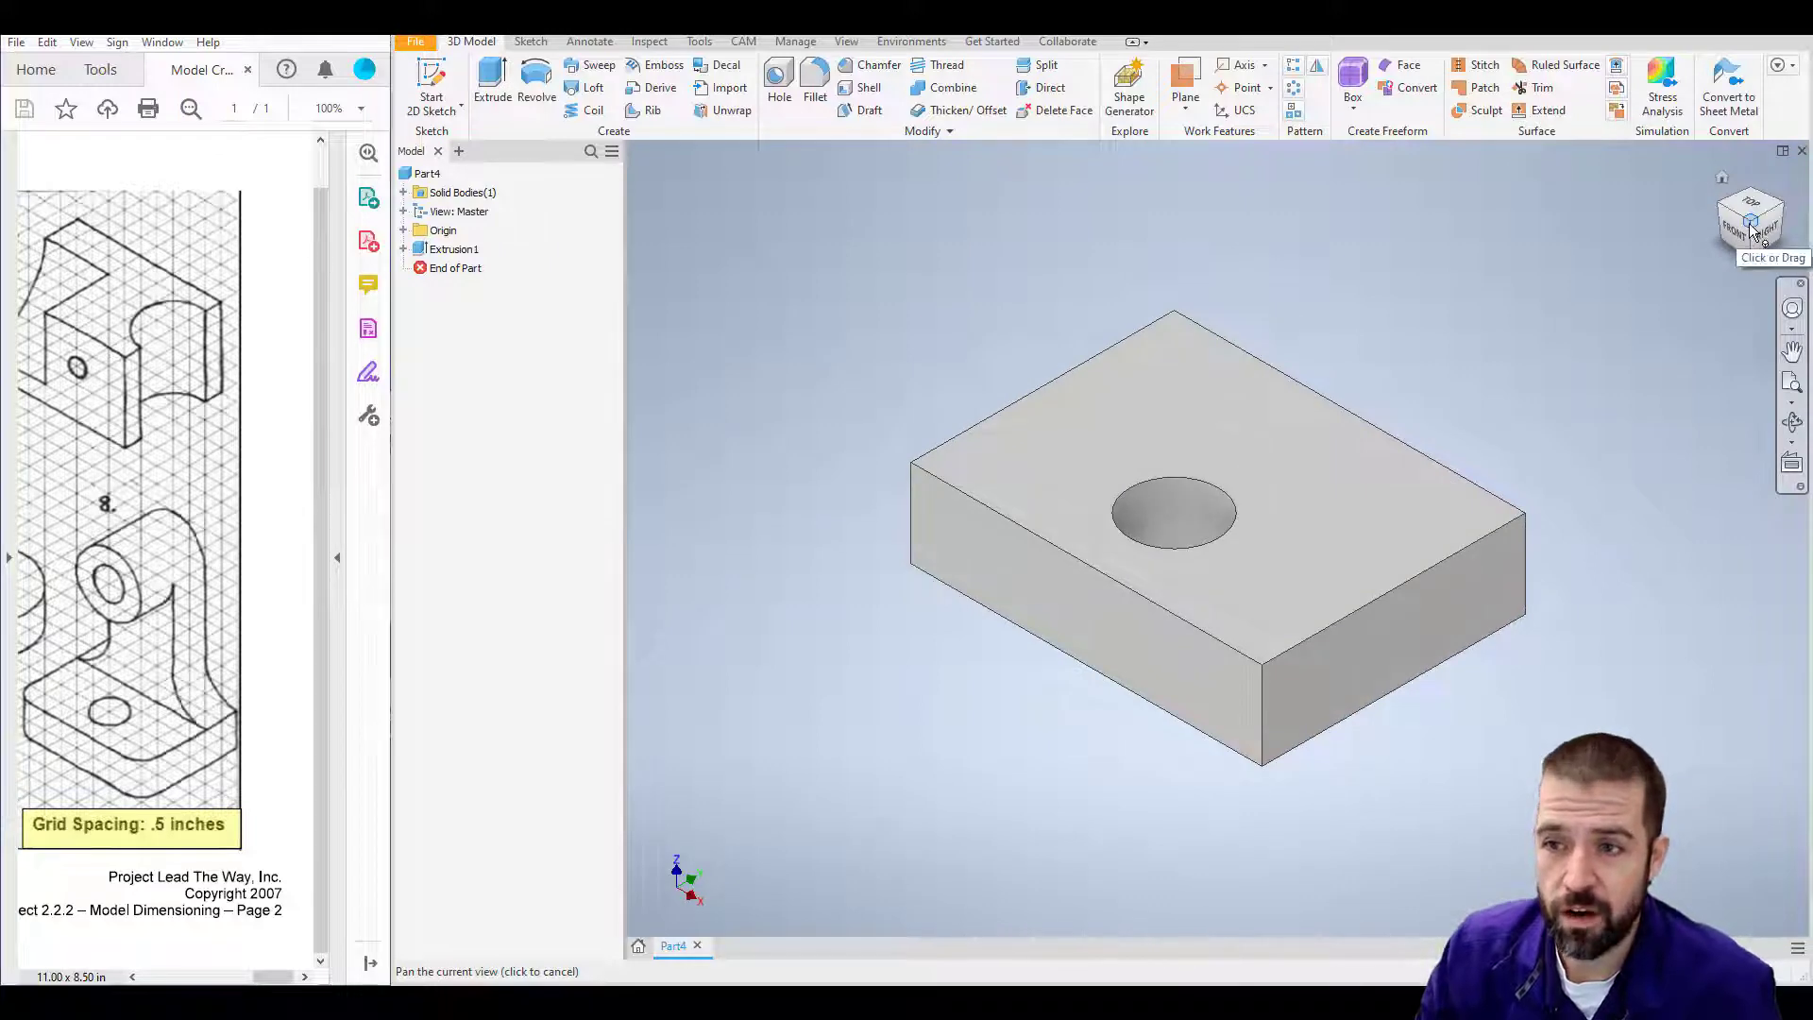
right_click(1750, 229)
mouse_move(1729, 378)
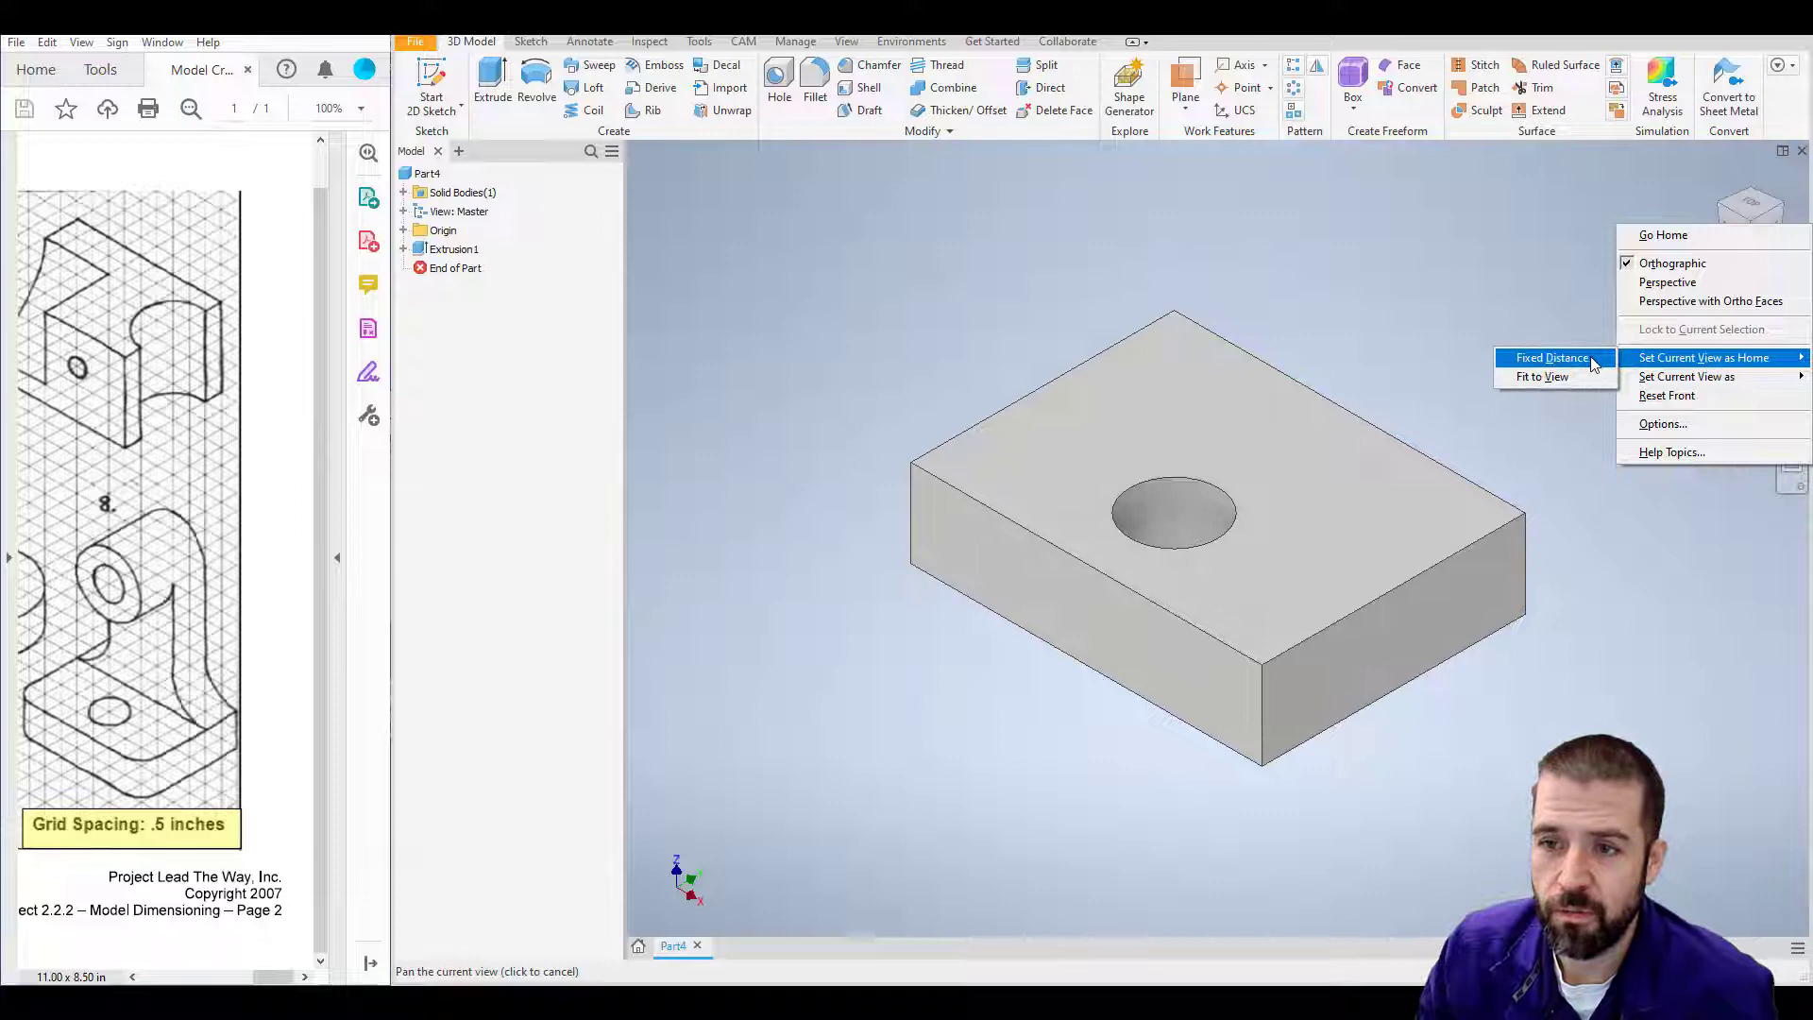
click(1590, 356)
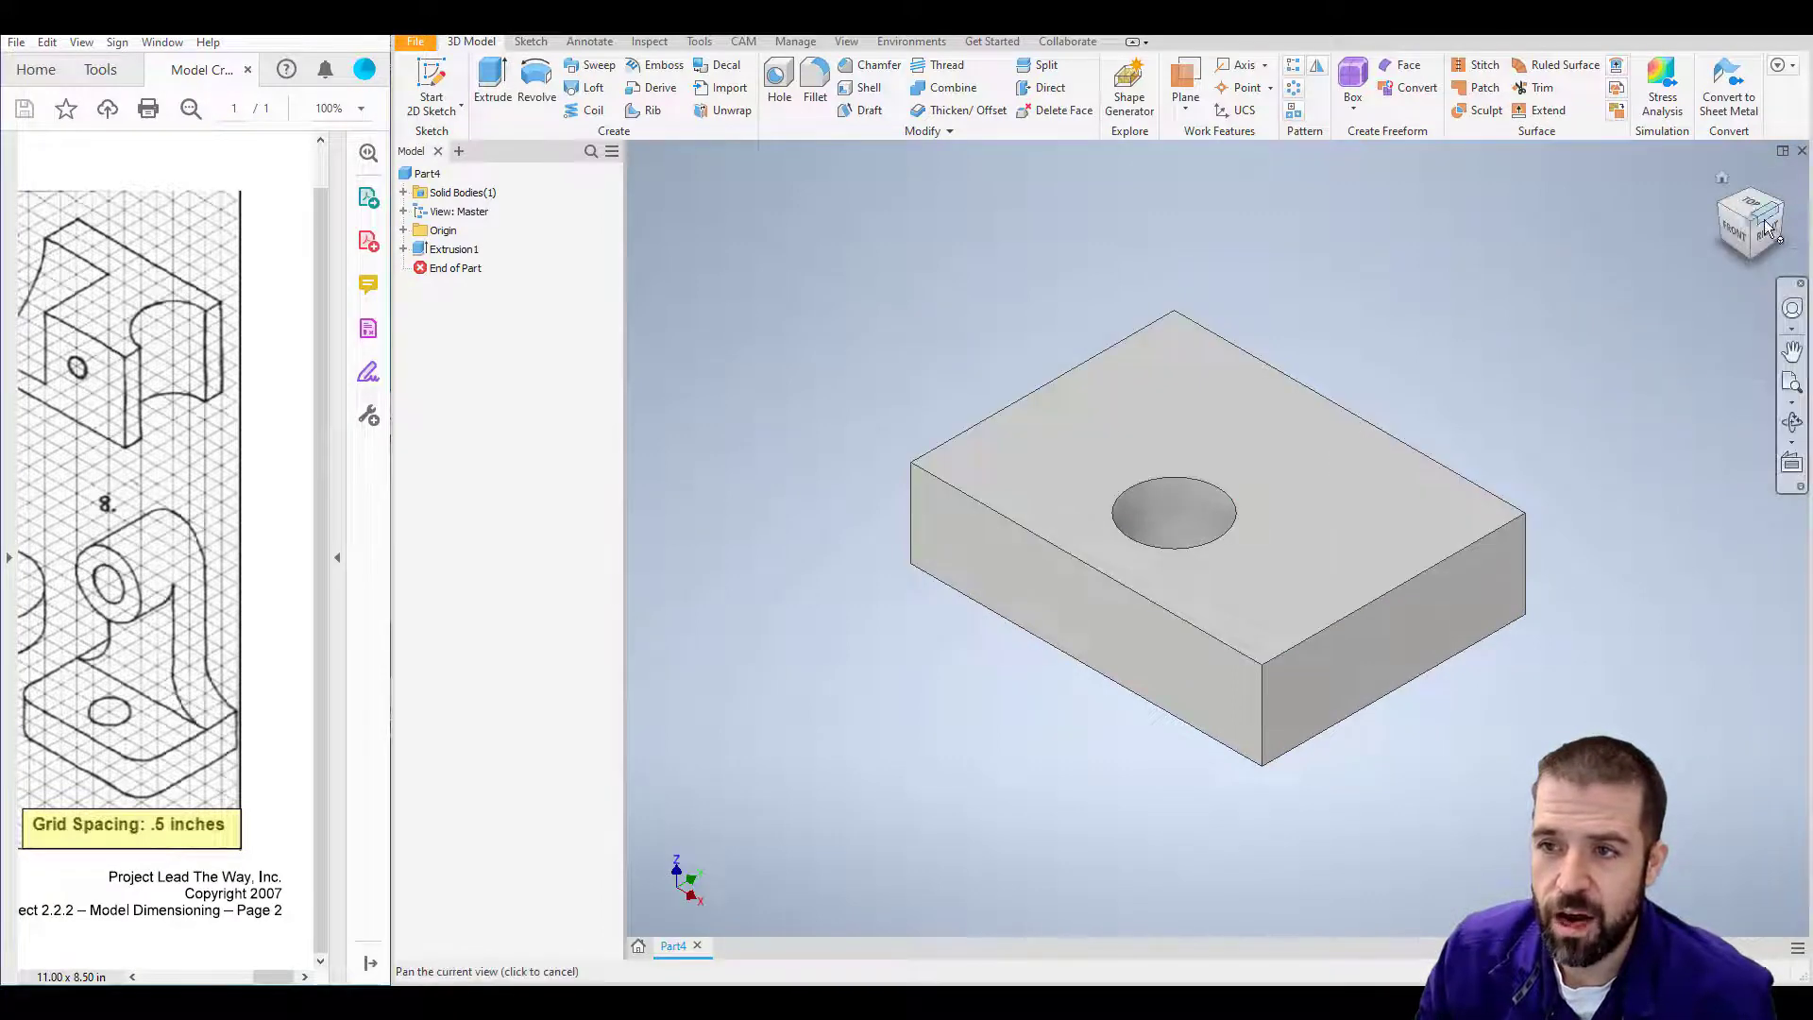
shift+middle_drag(1218, 538, 1217, 537)
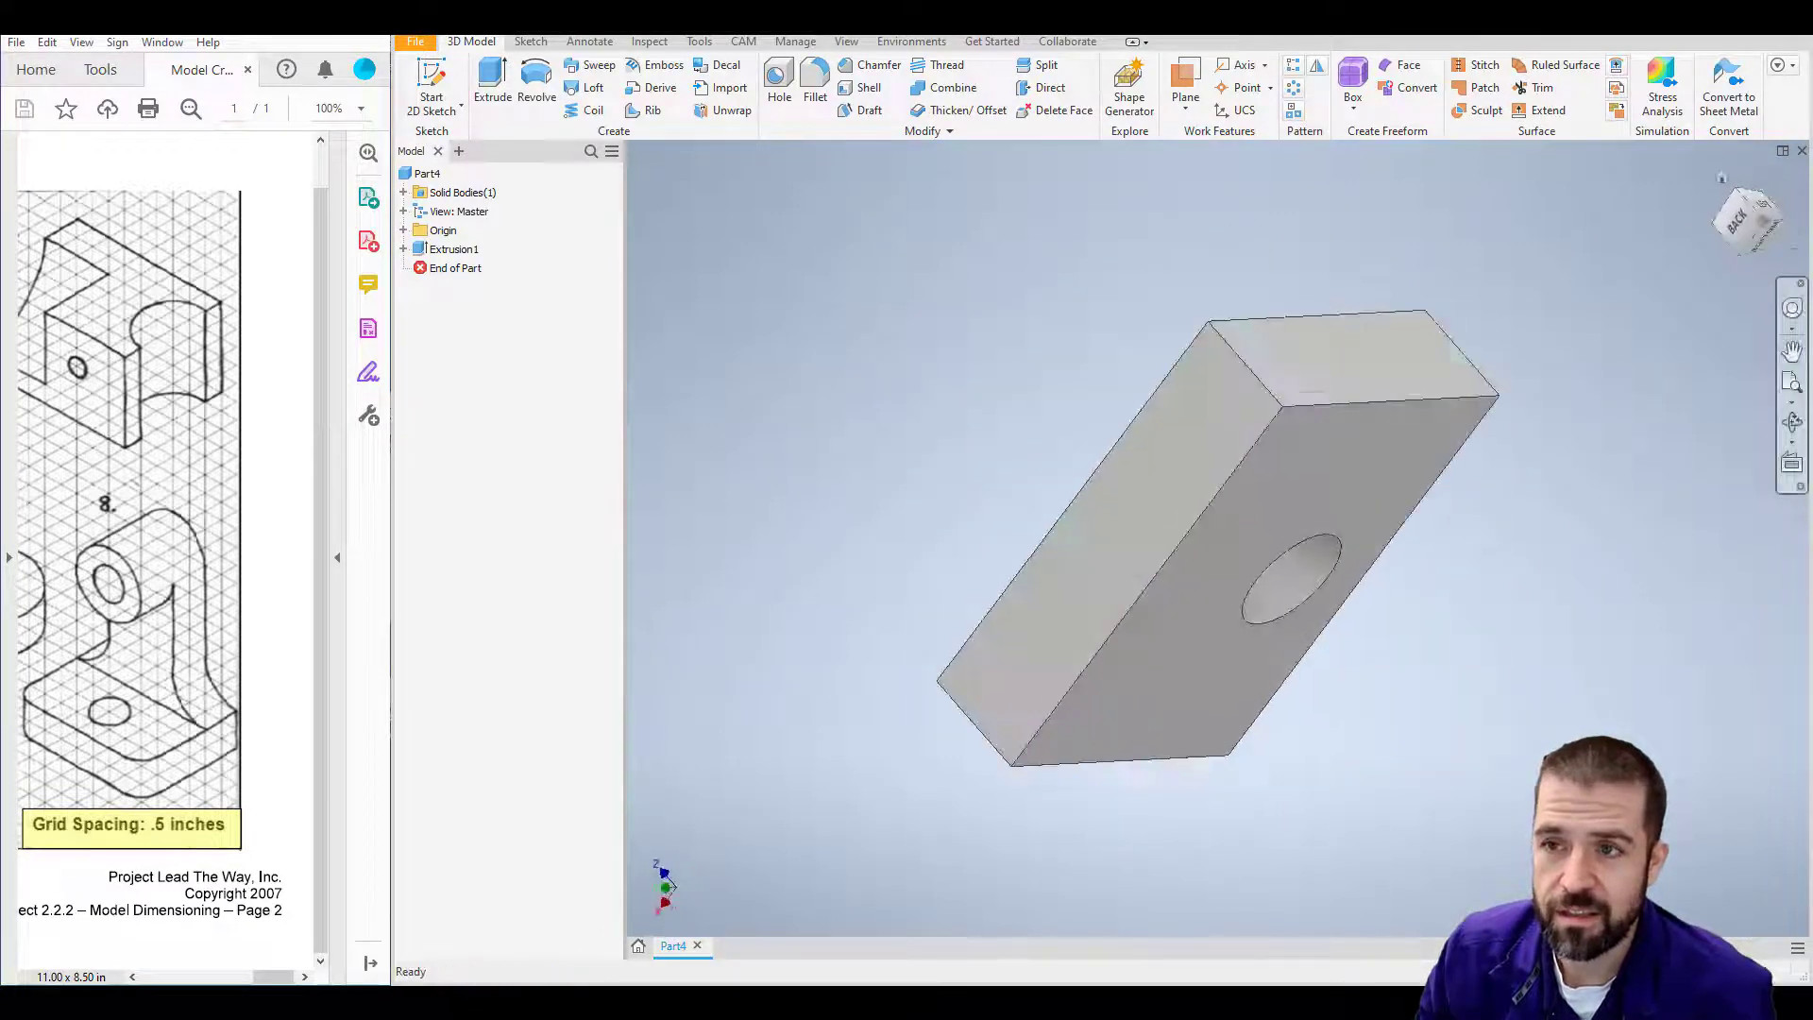
click(1724, 177)
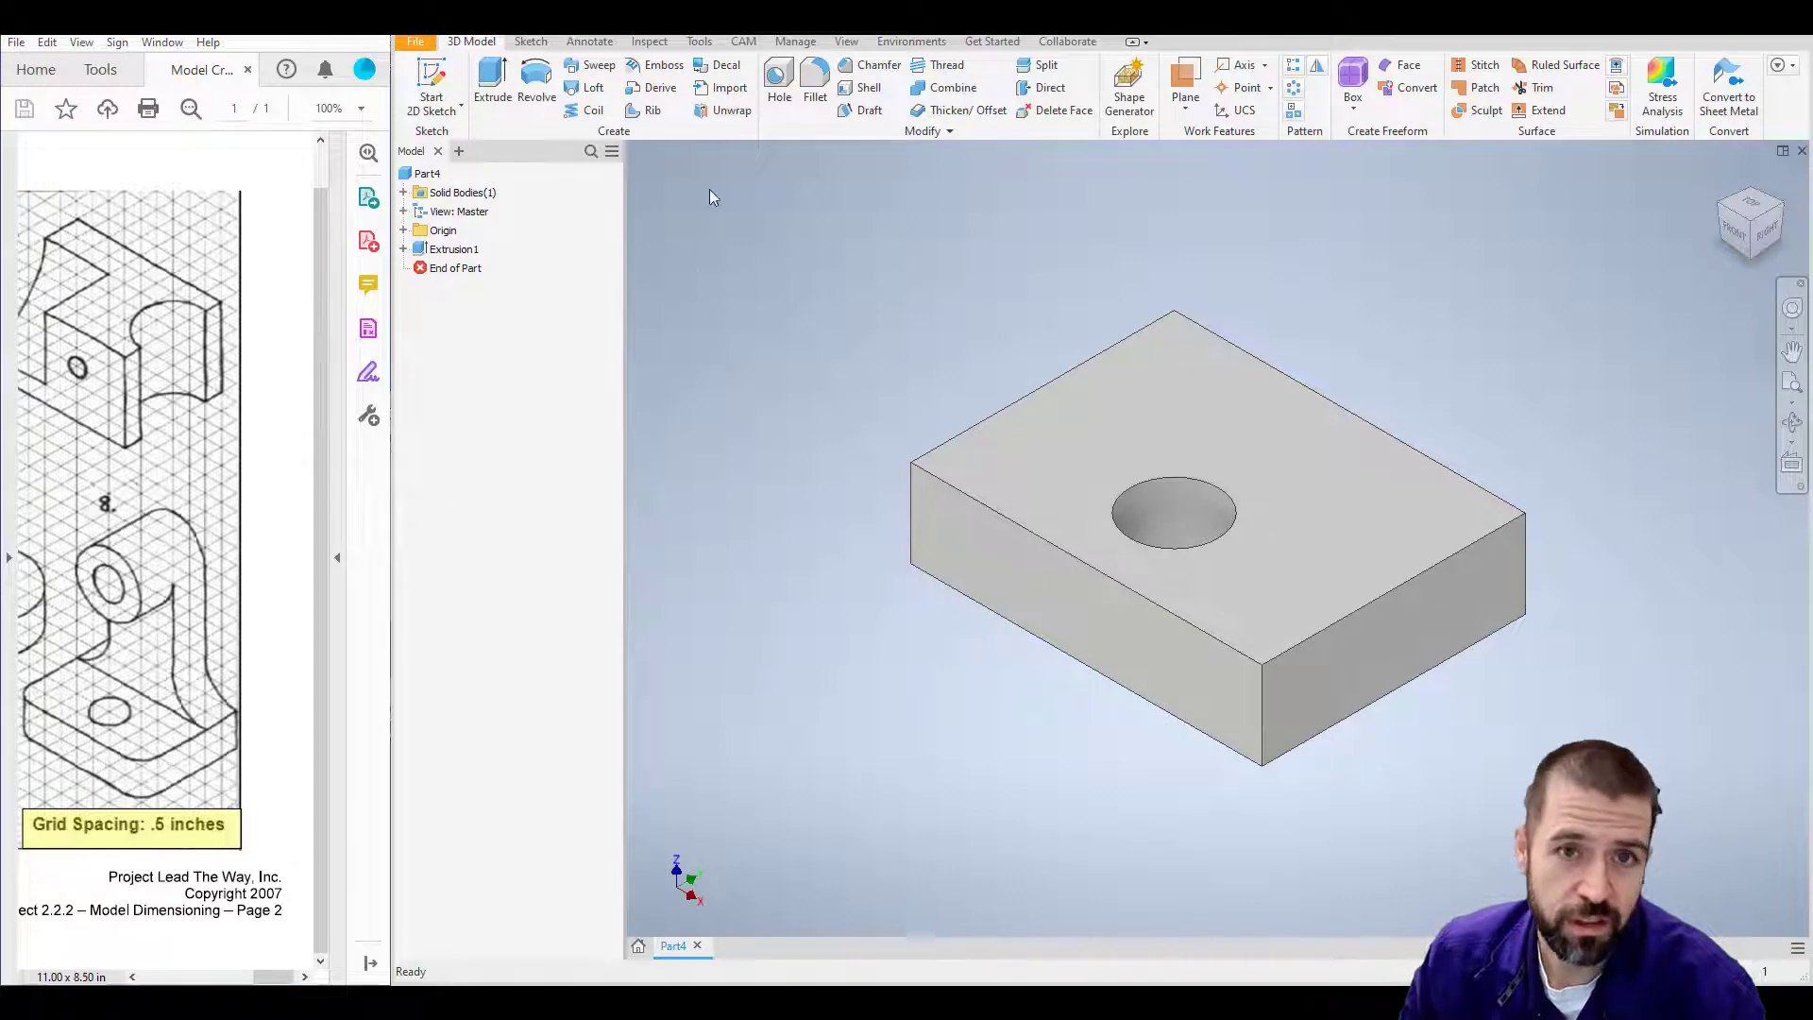
Step: Fillet the front and left vertical corner edges of the block with a 0.5 in radius
click(810, 81)
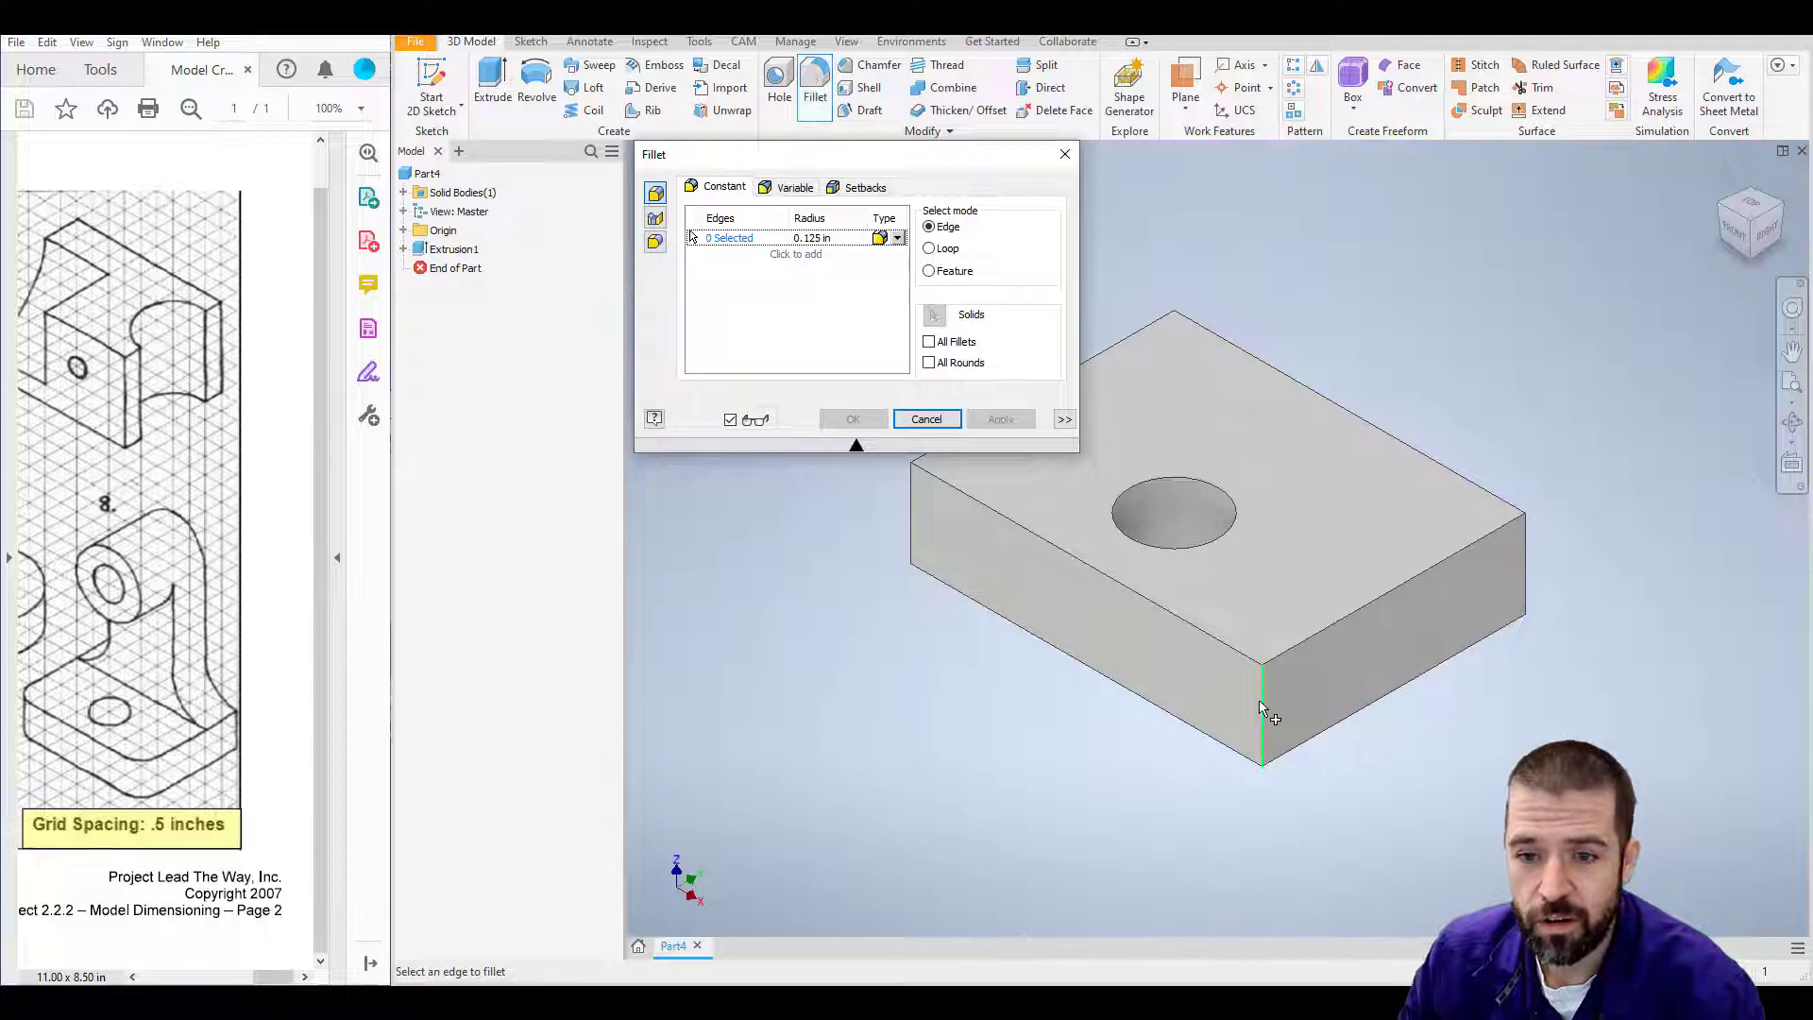
click(1262, 706)
click(915, 515)
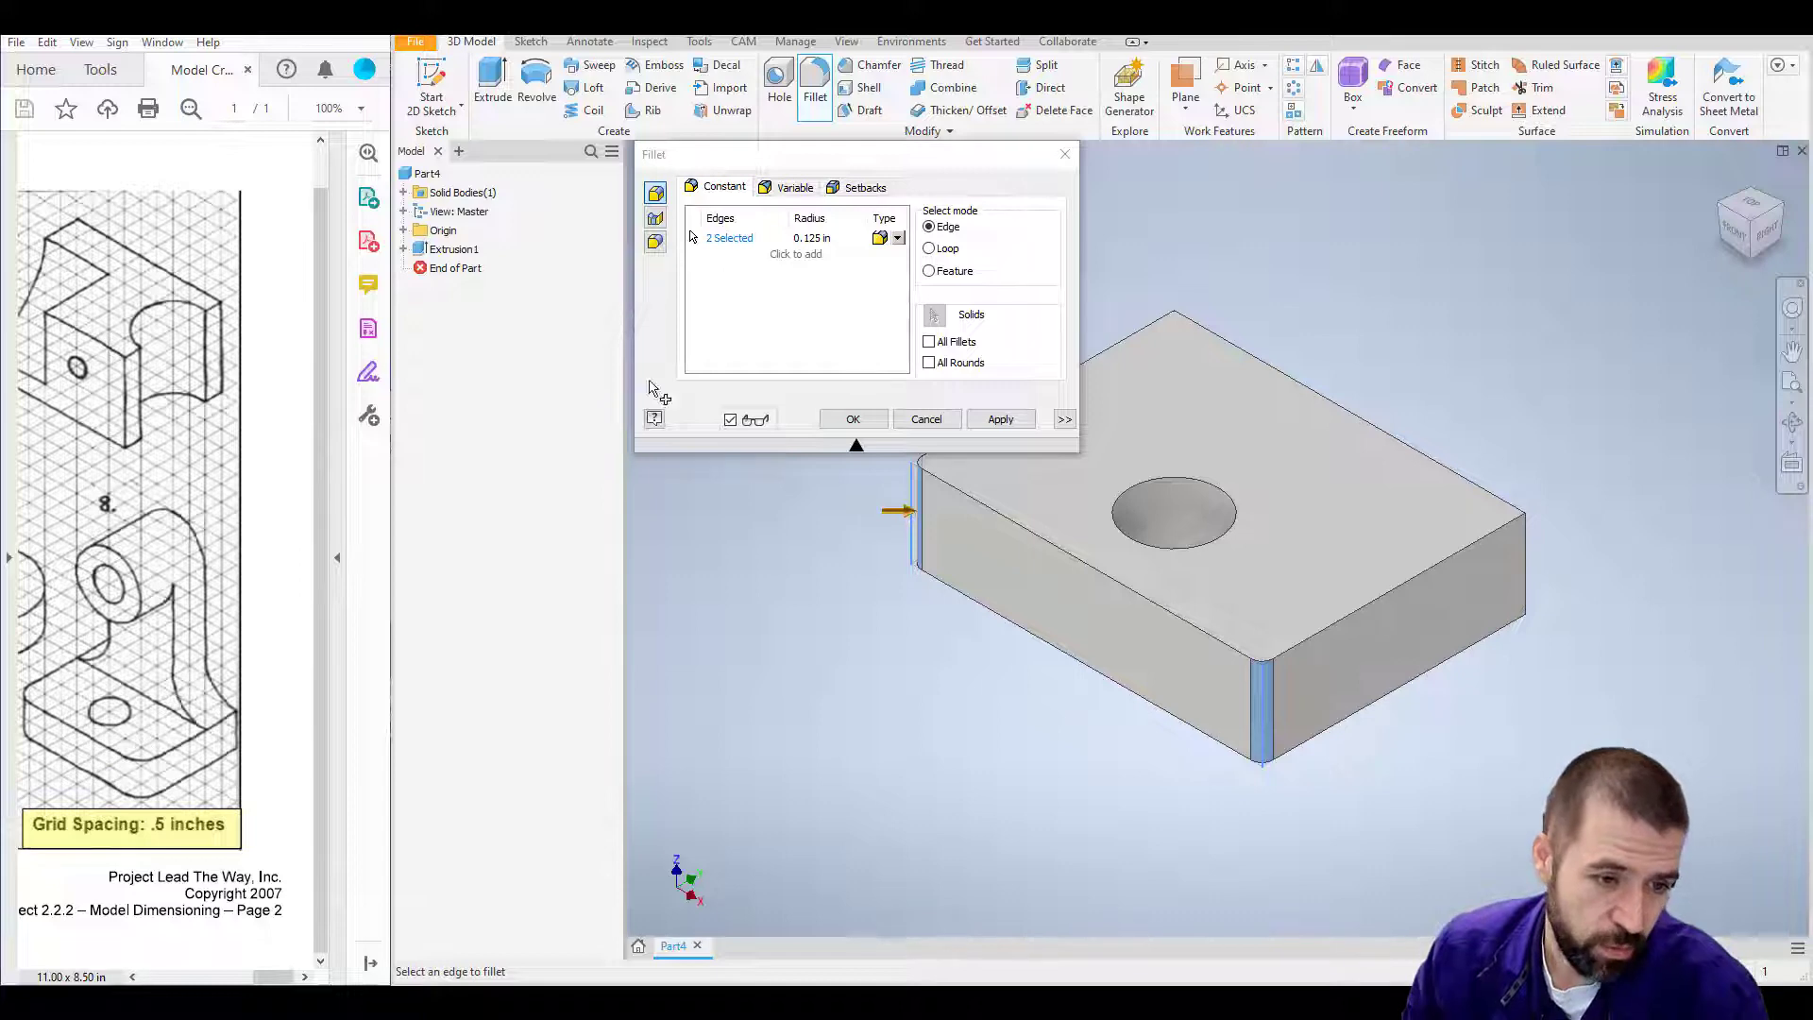
click(819, 237)
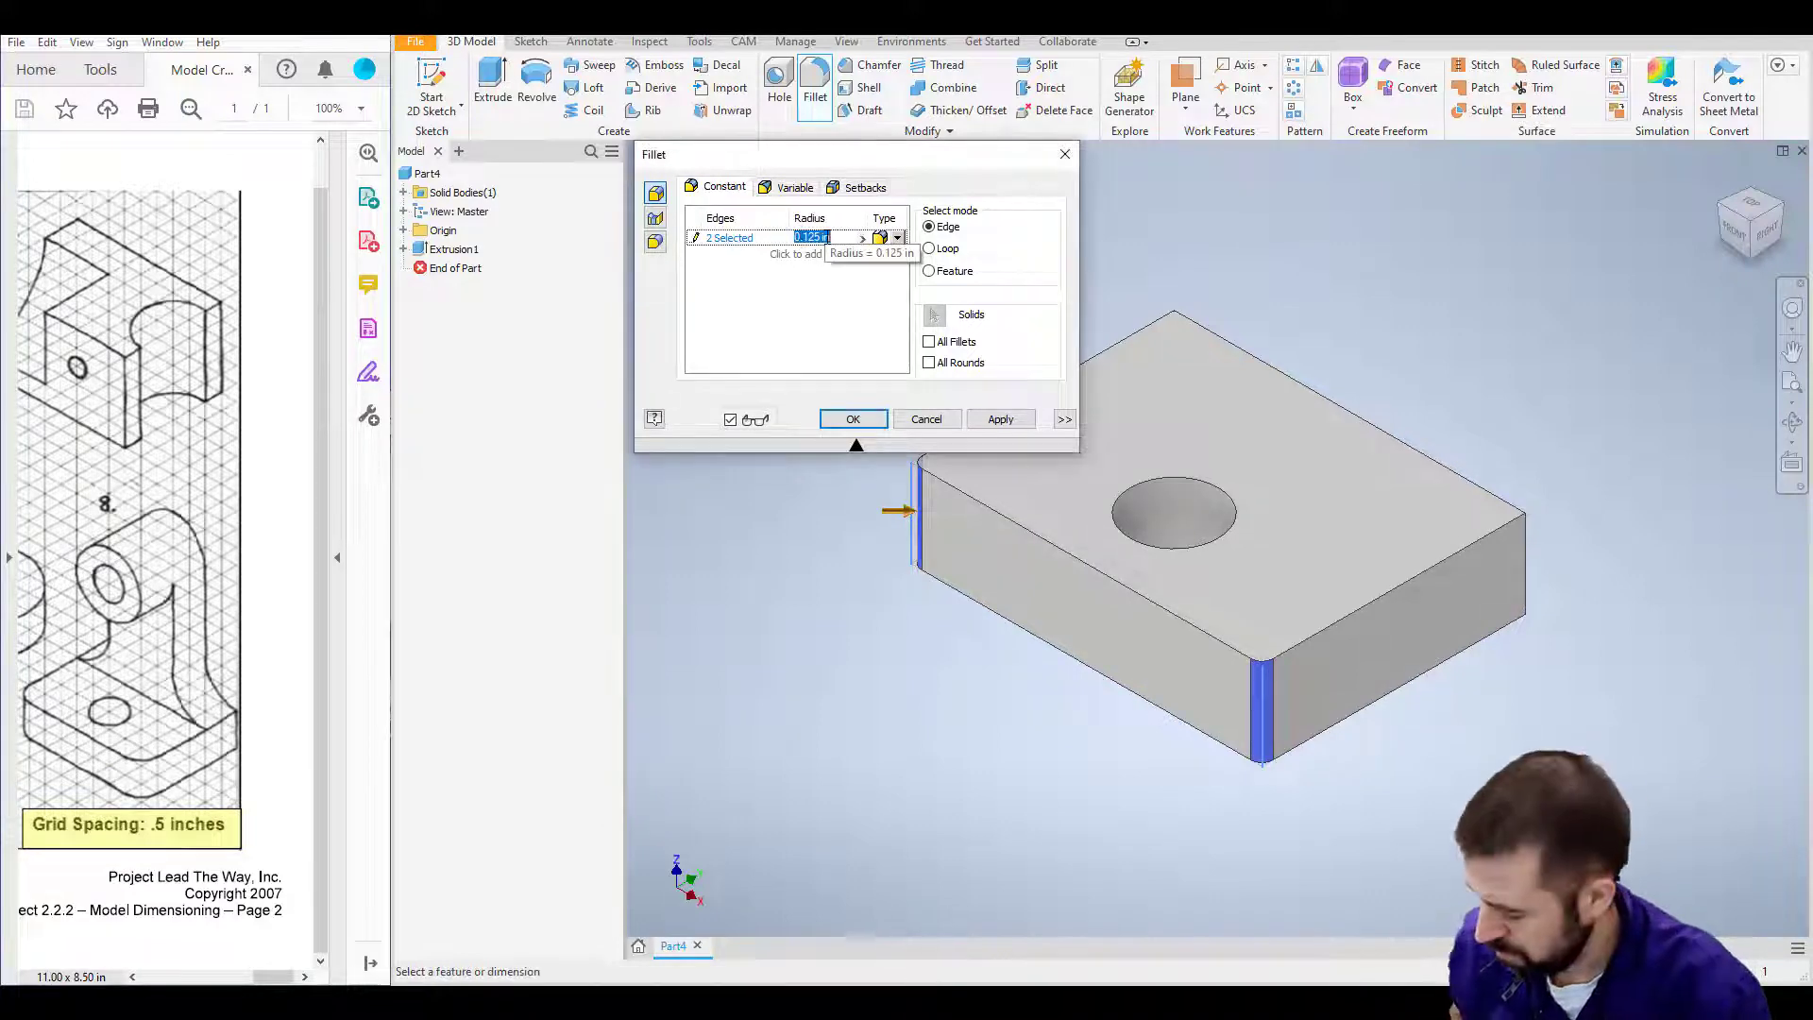
text(.5)
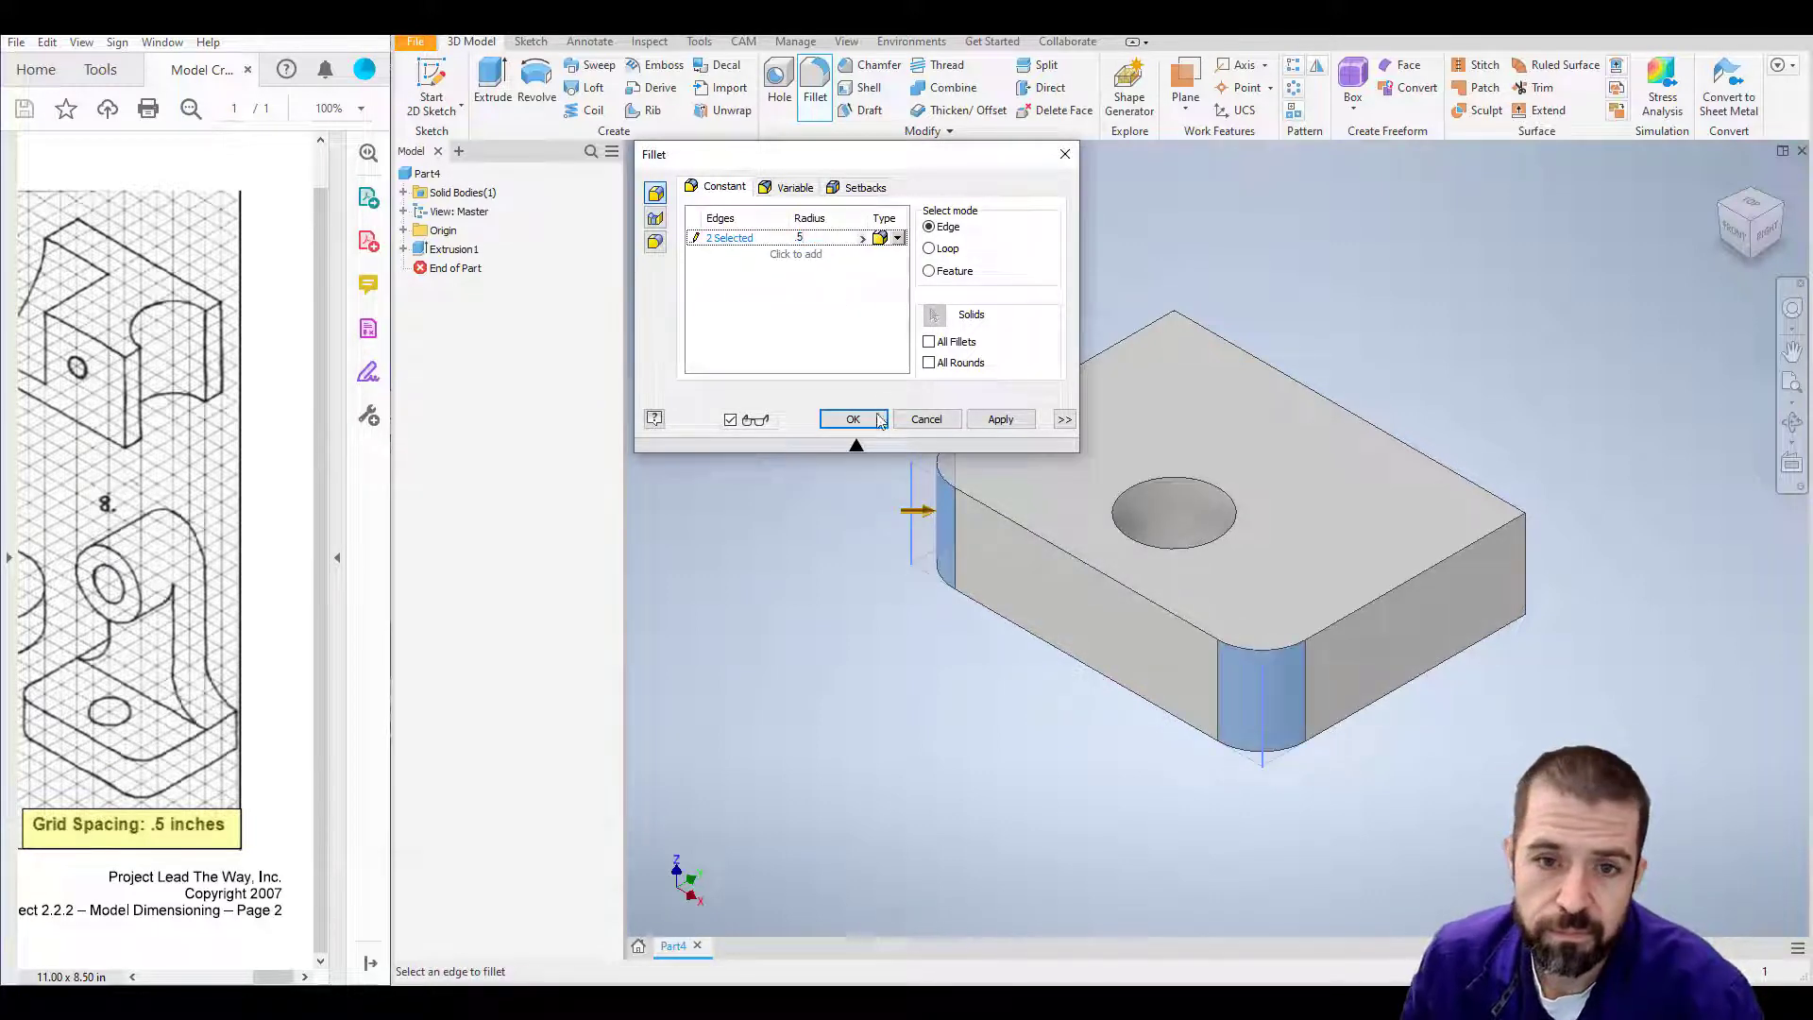
click(876, 421)
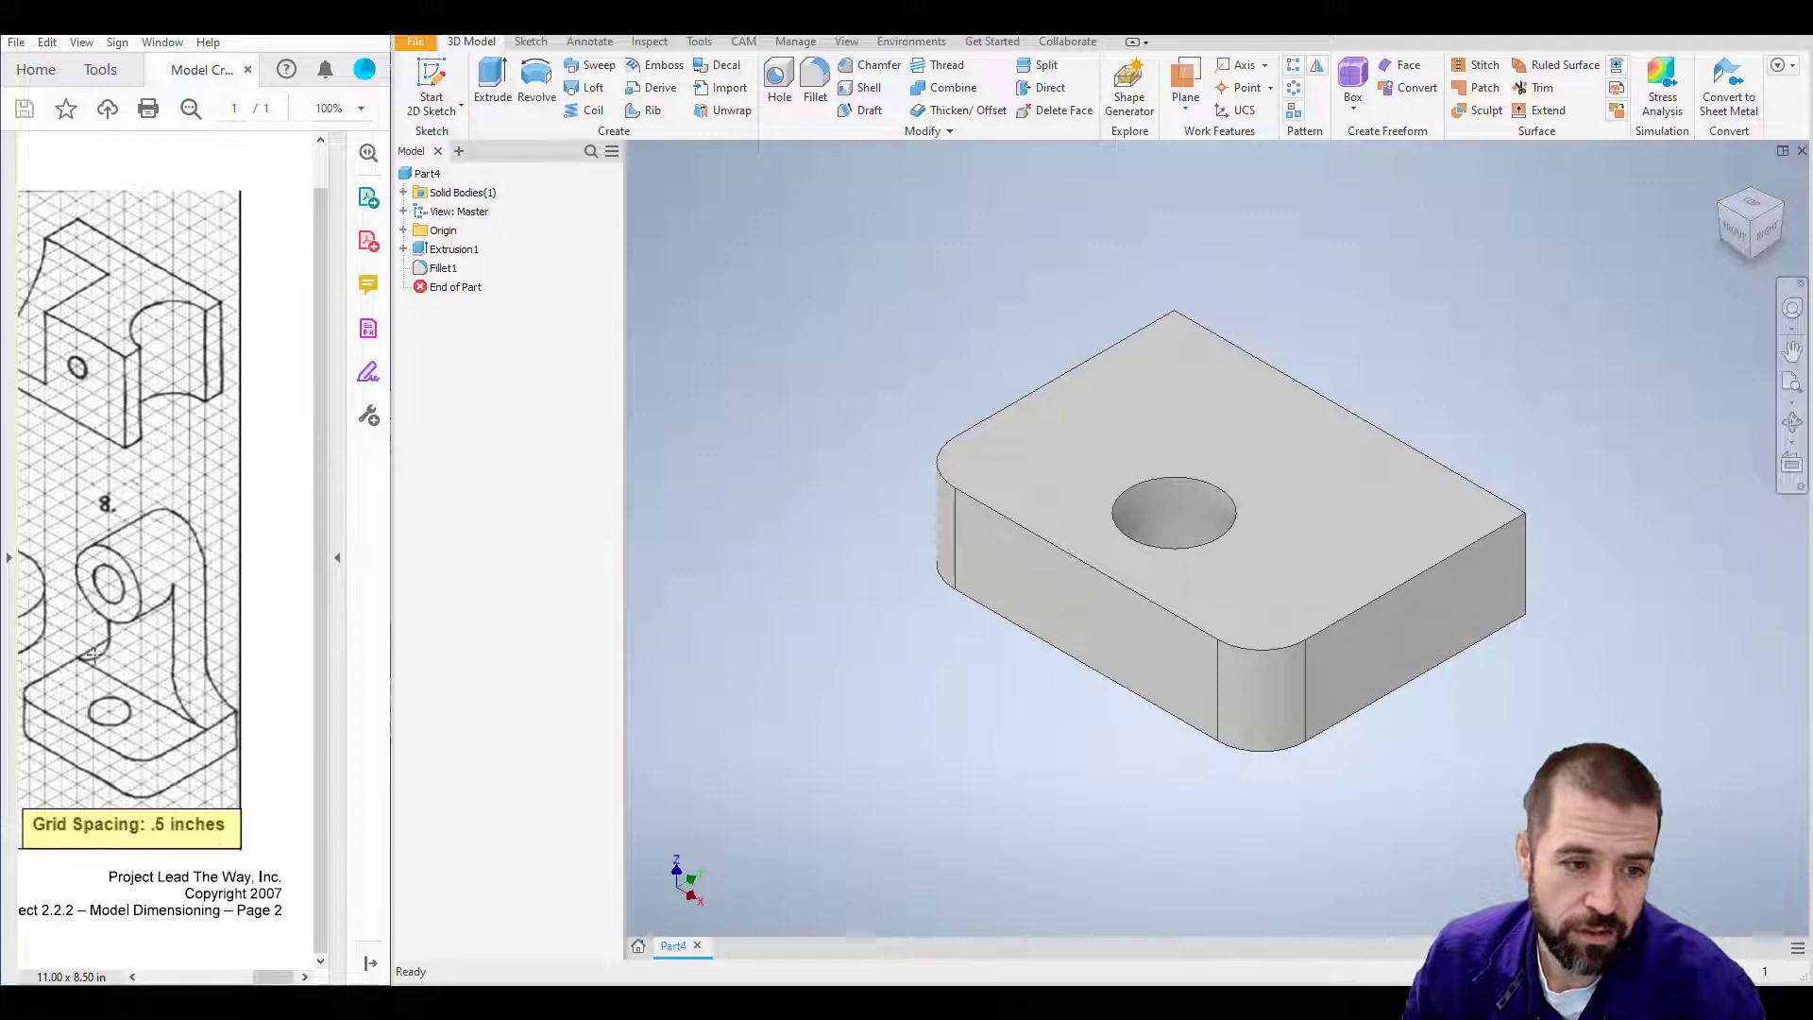
Step: Start a sketch on the block's side face and draw an upright rectangle from the base's top edge
key(F2)
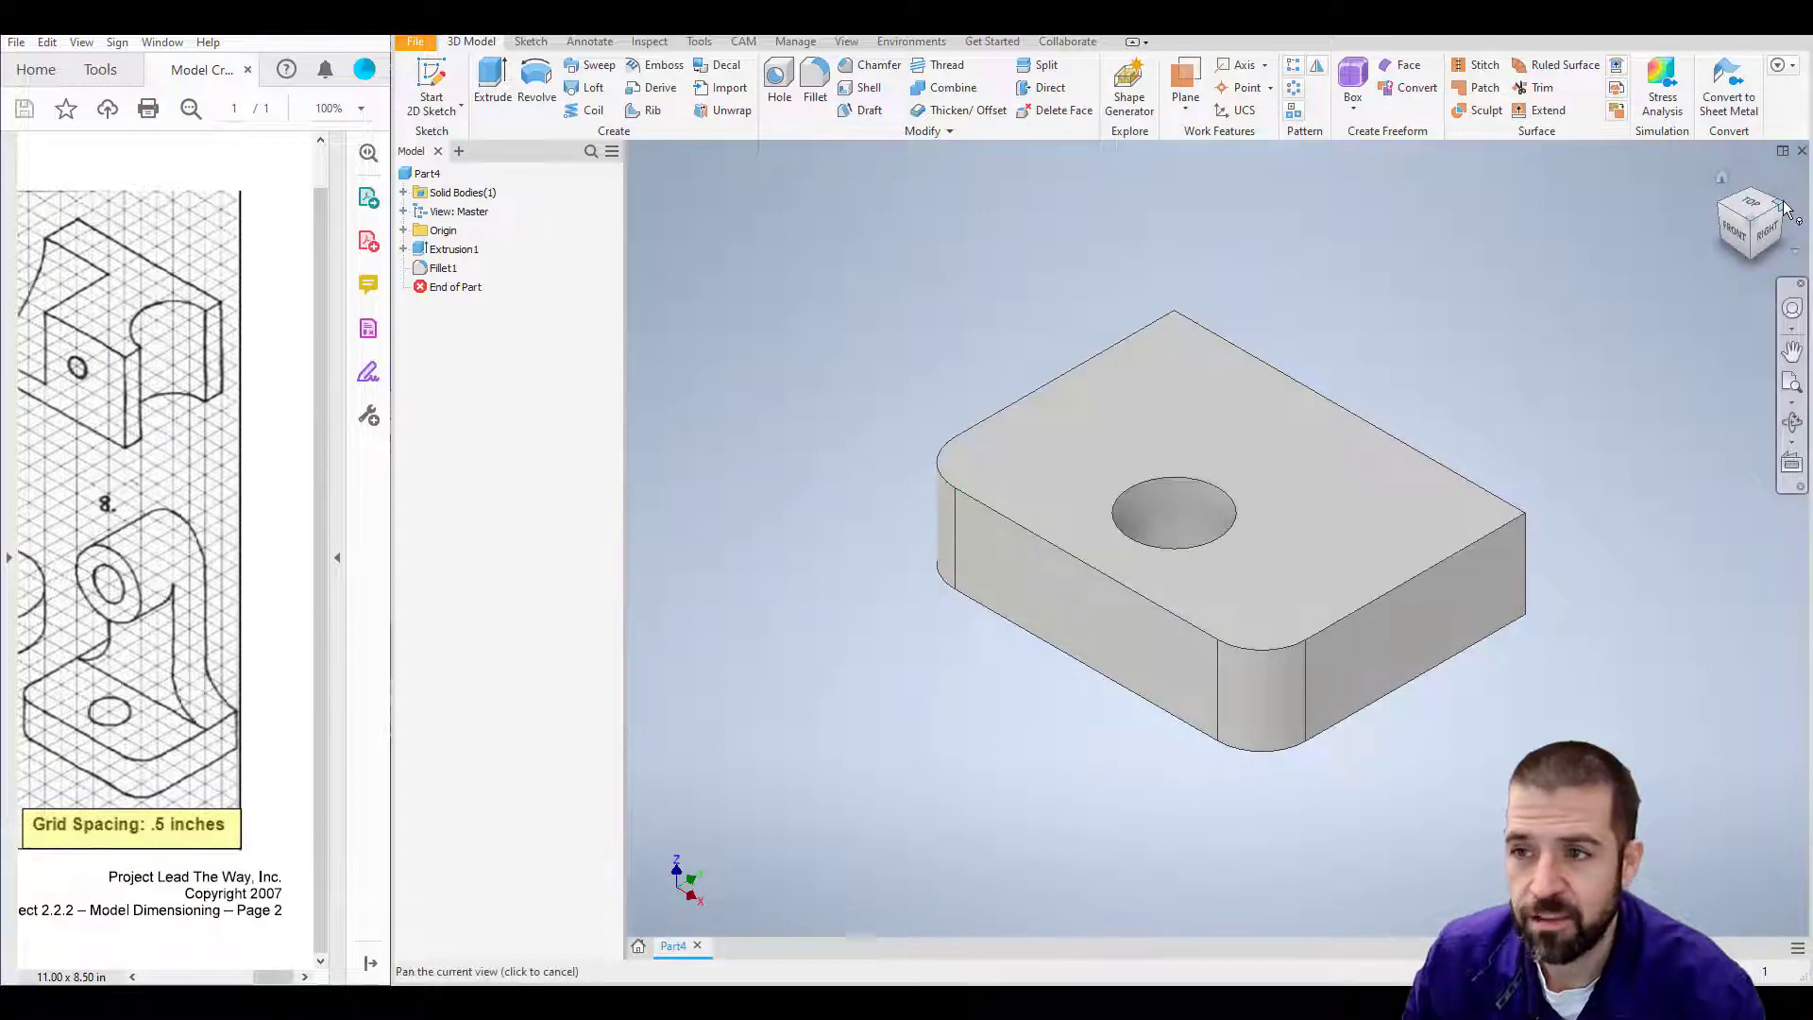
click(1785, 208)
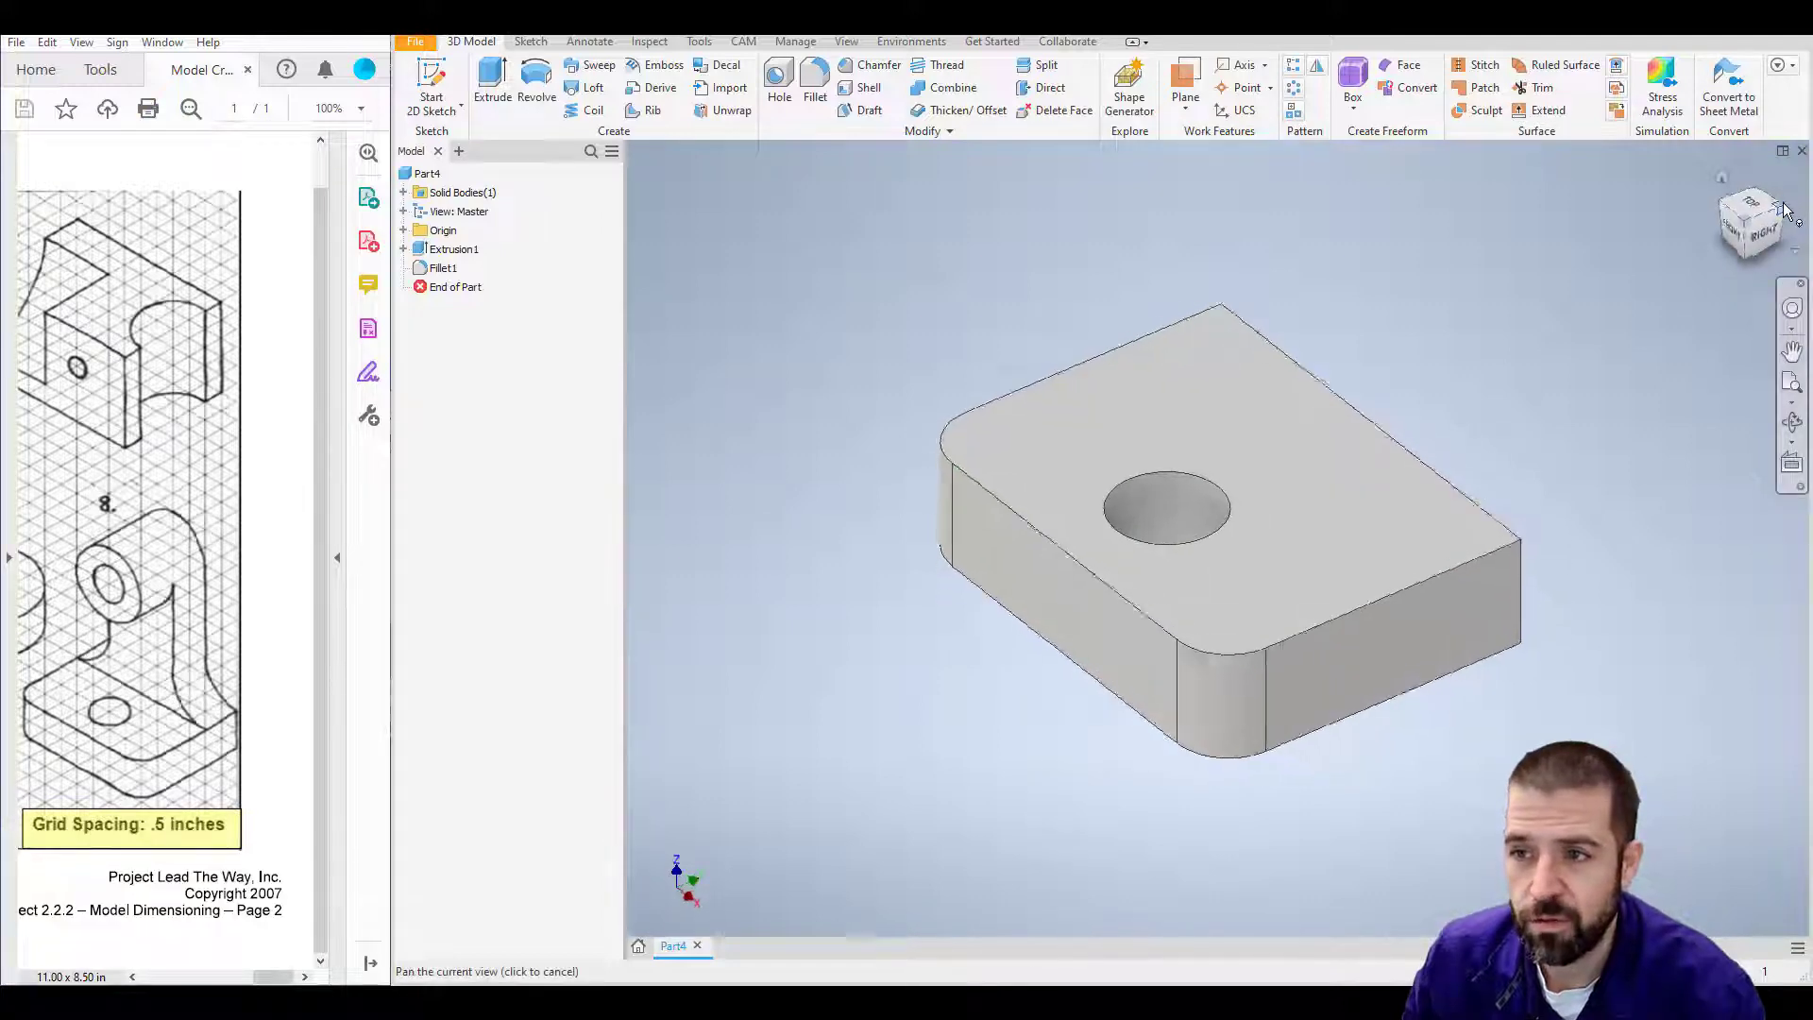
click(449, 84)
click(1360, 699)
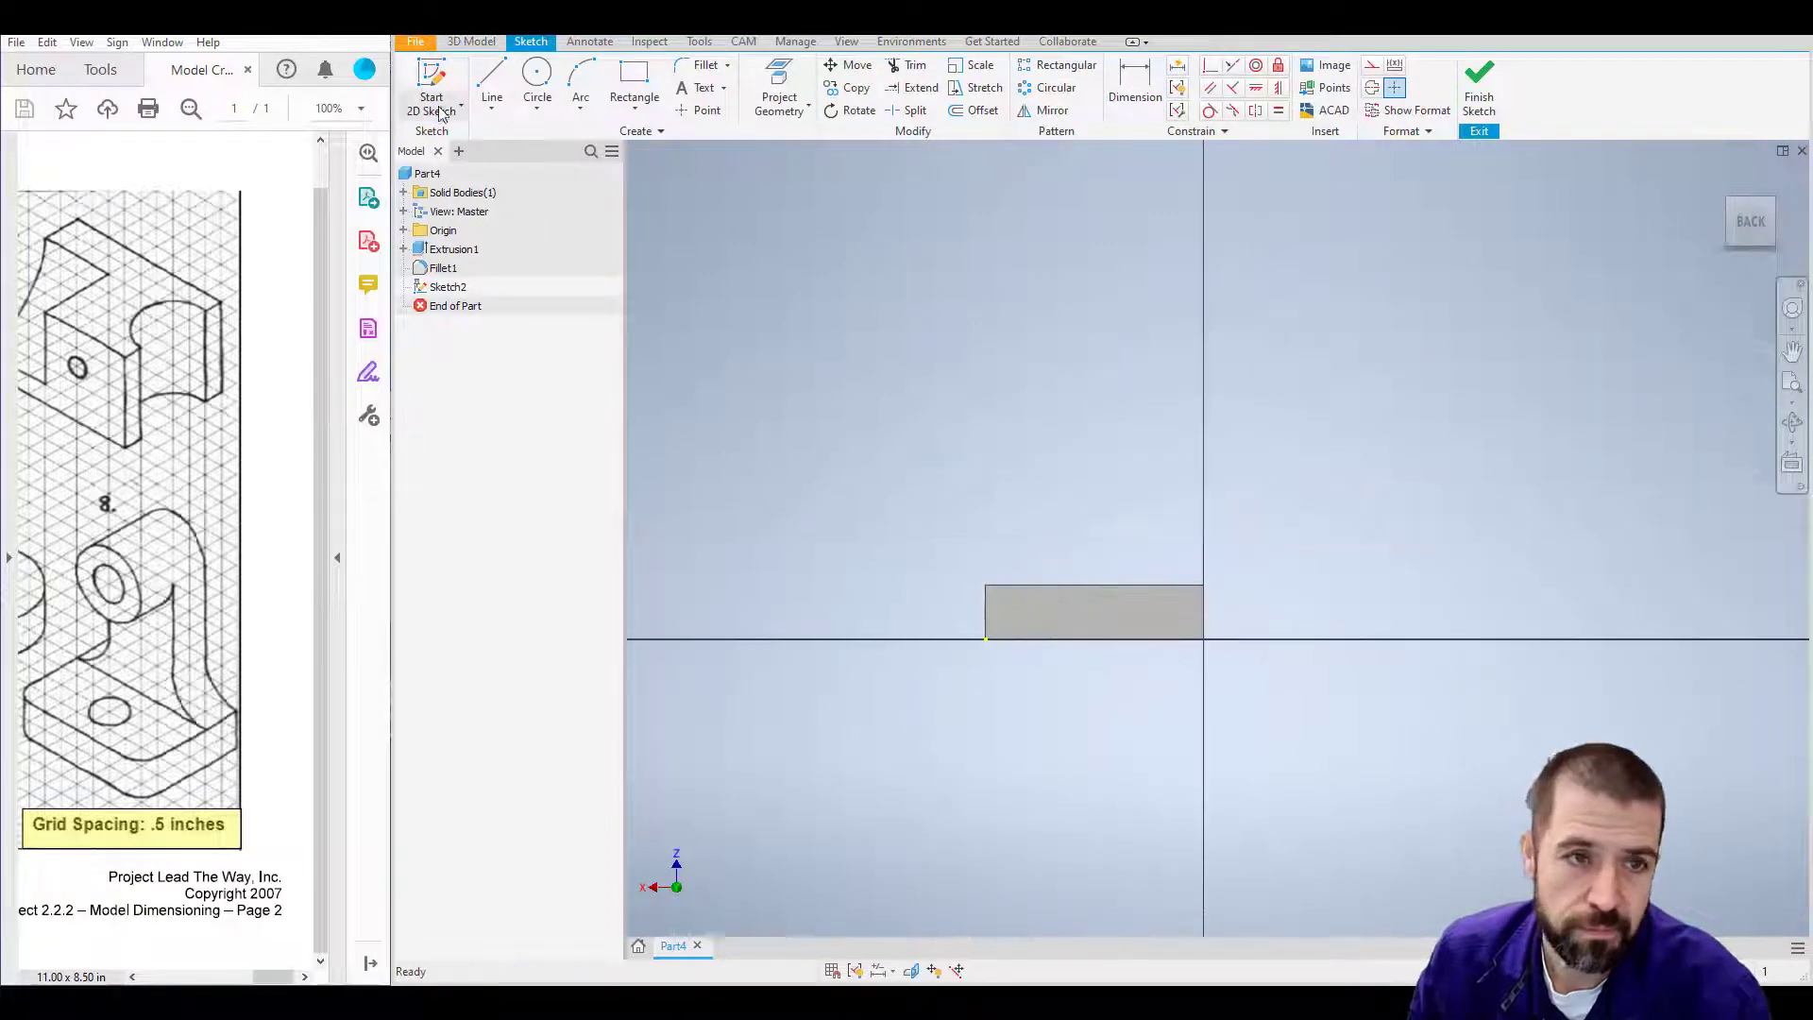
click(634, 83)
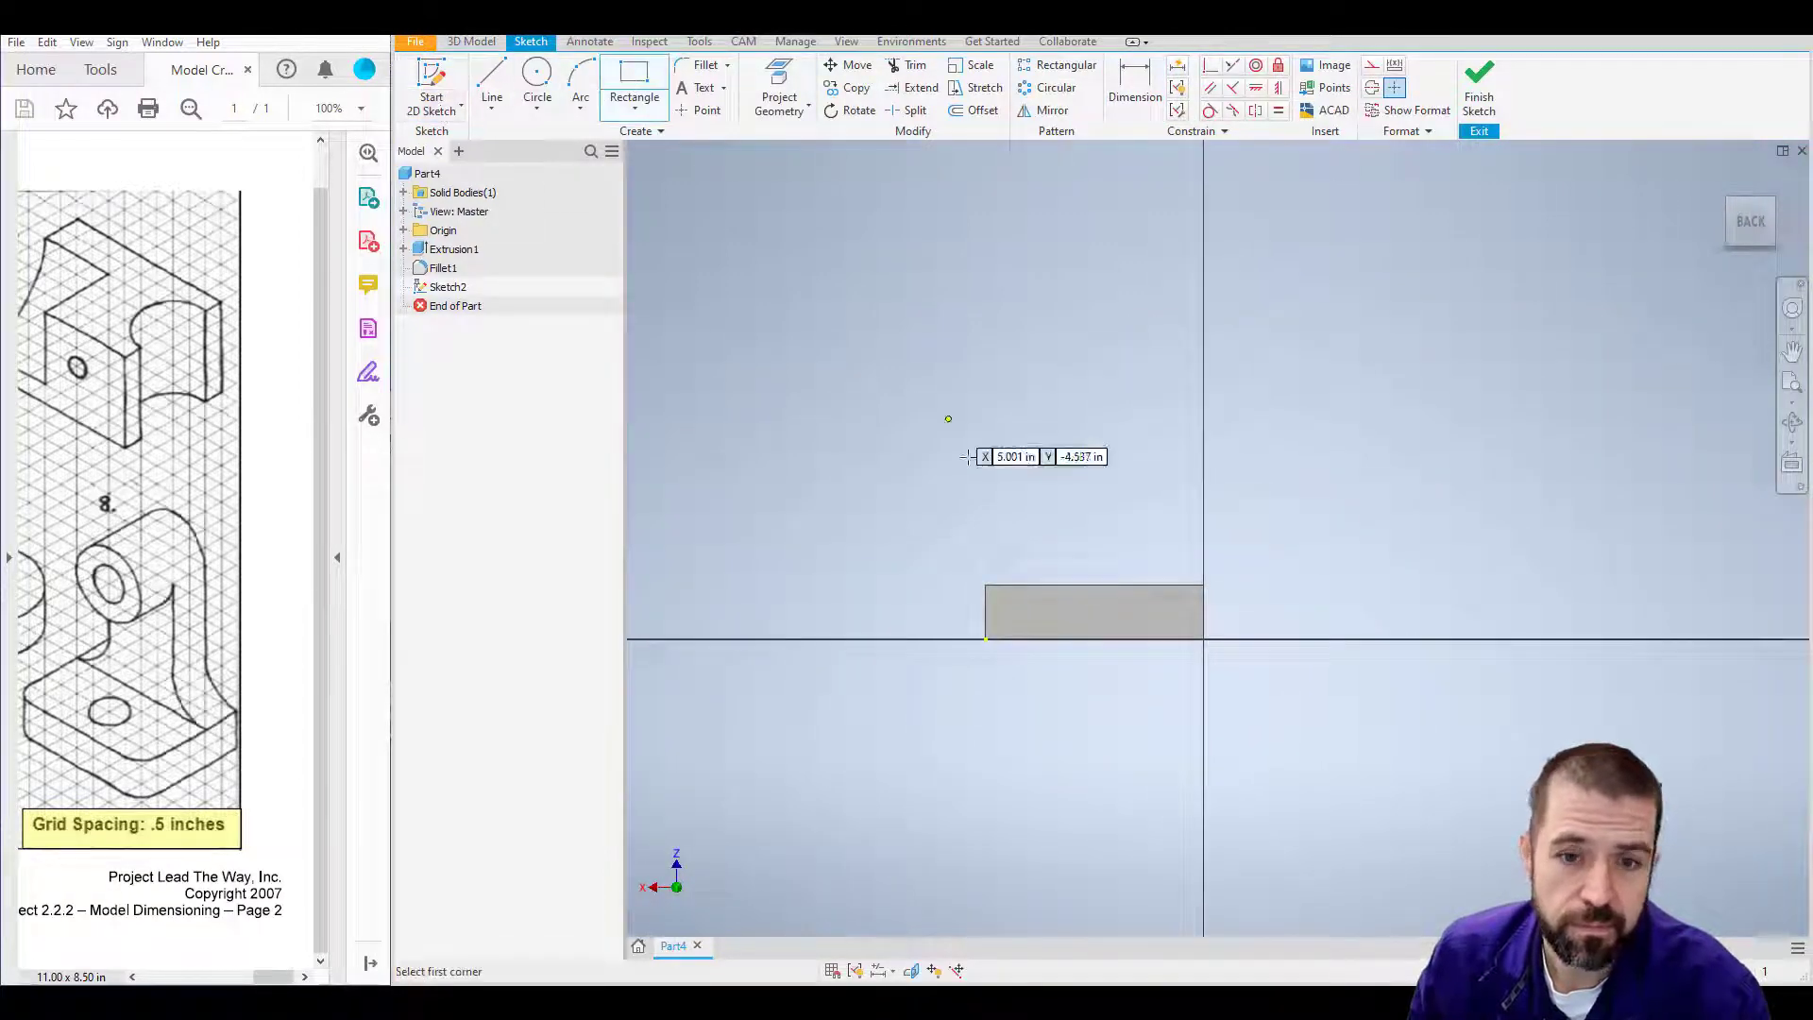
click(1039, 585)
click(1162, 359)
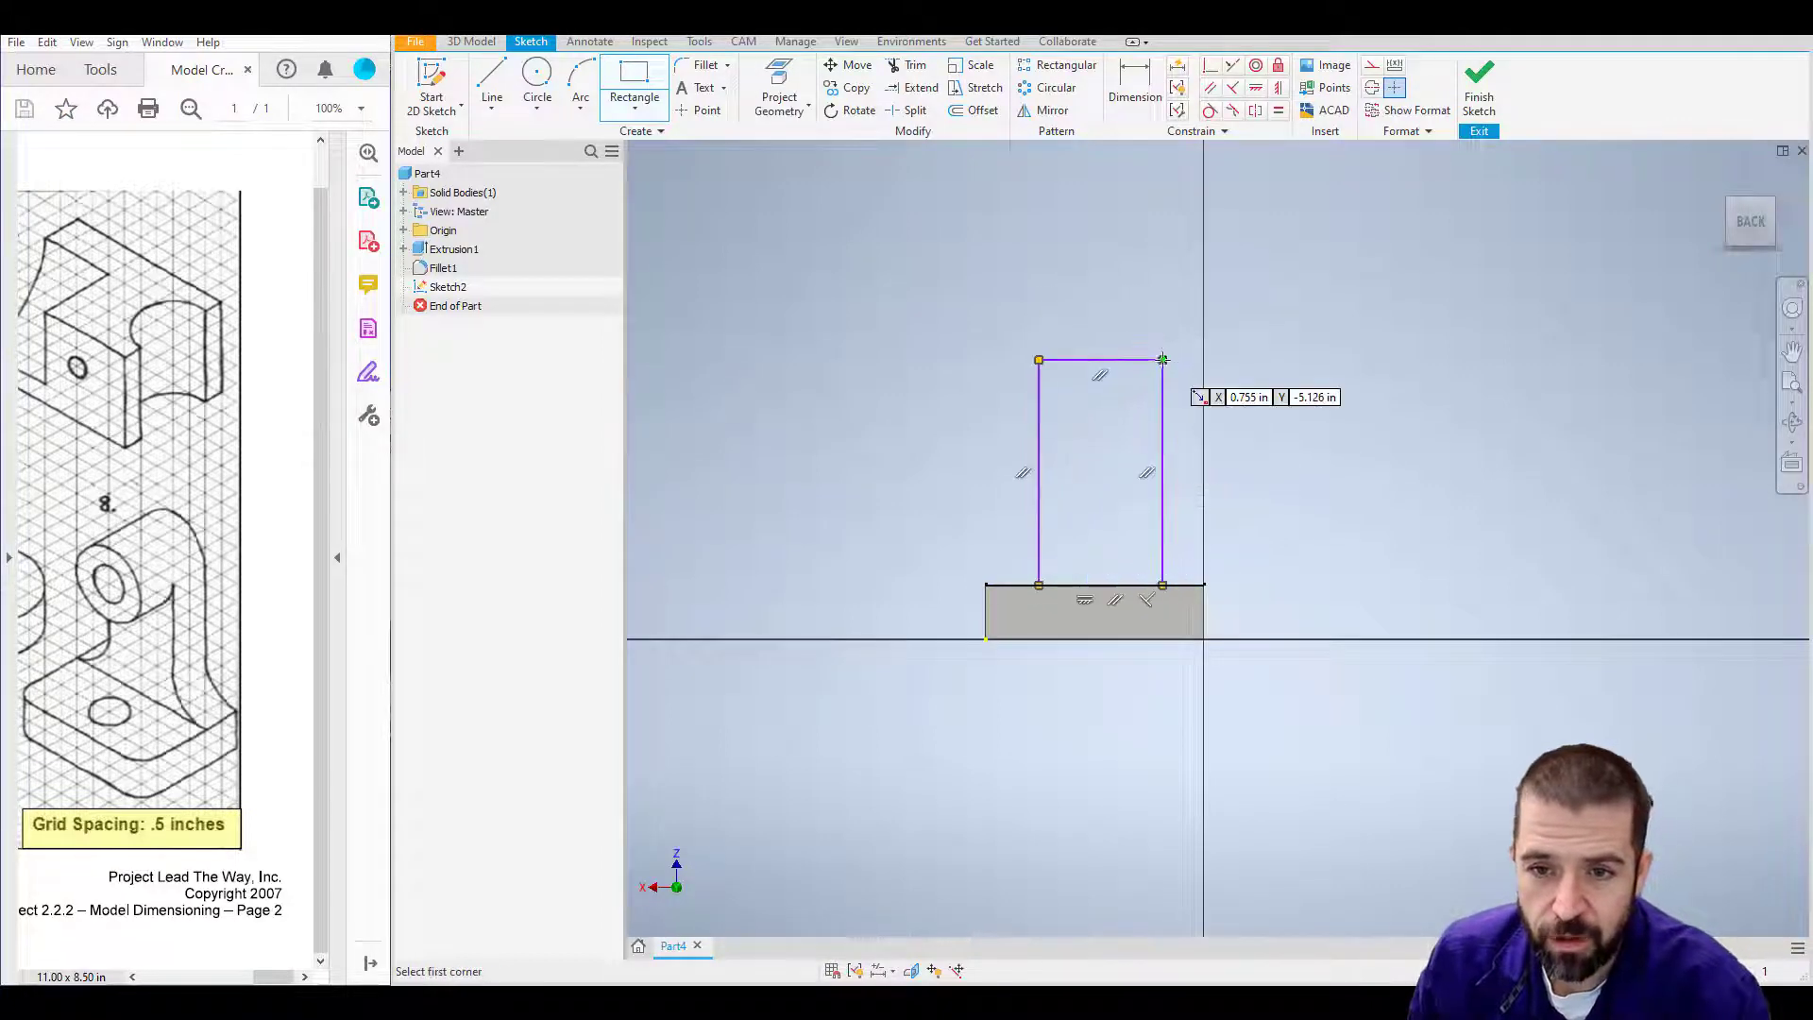
Step: Dimension the rectangle 2.000 wide and 1.000 from the base's left edge
click(1129, 106)
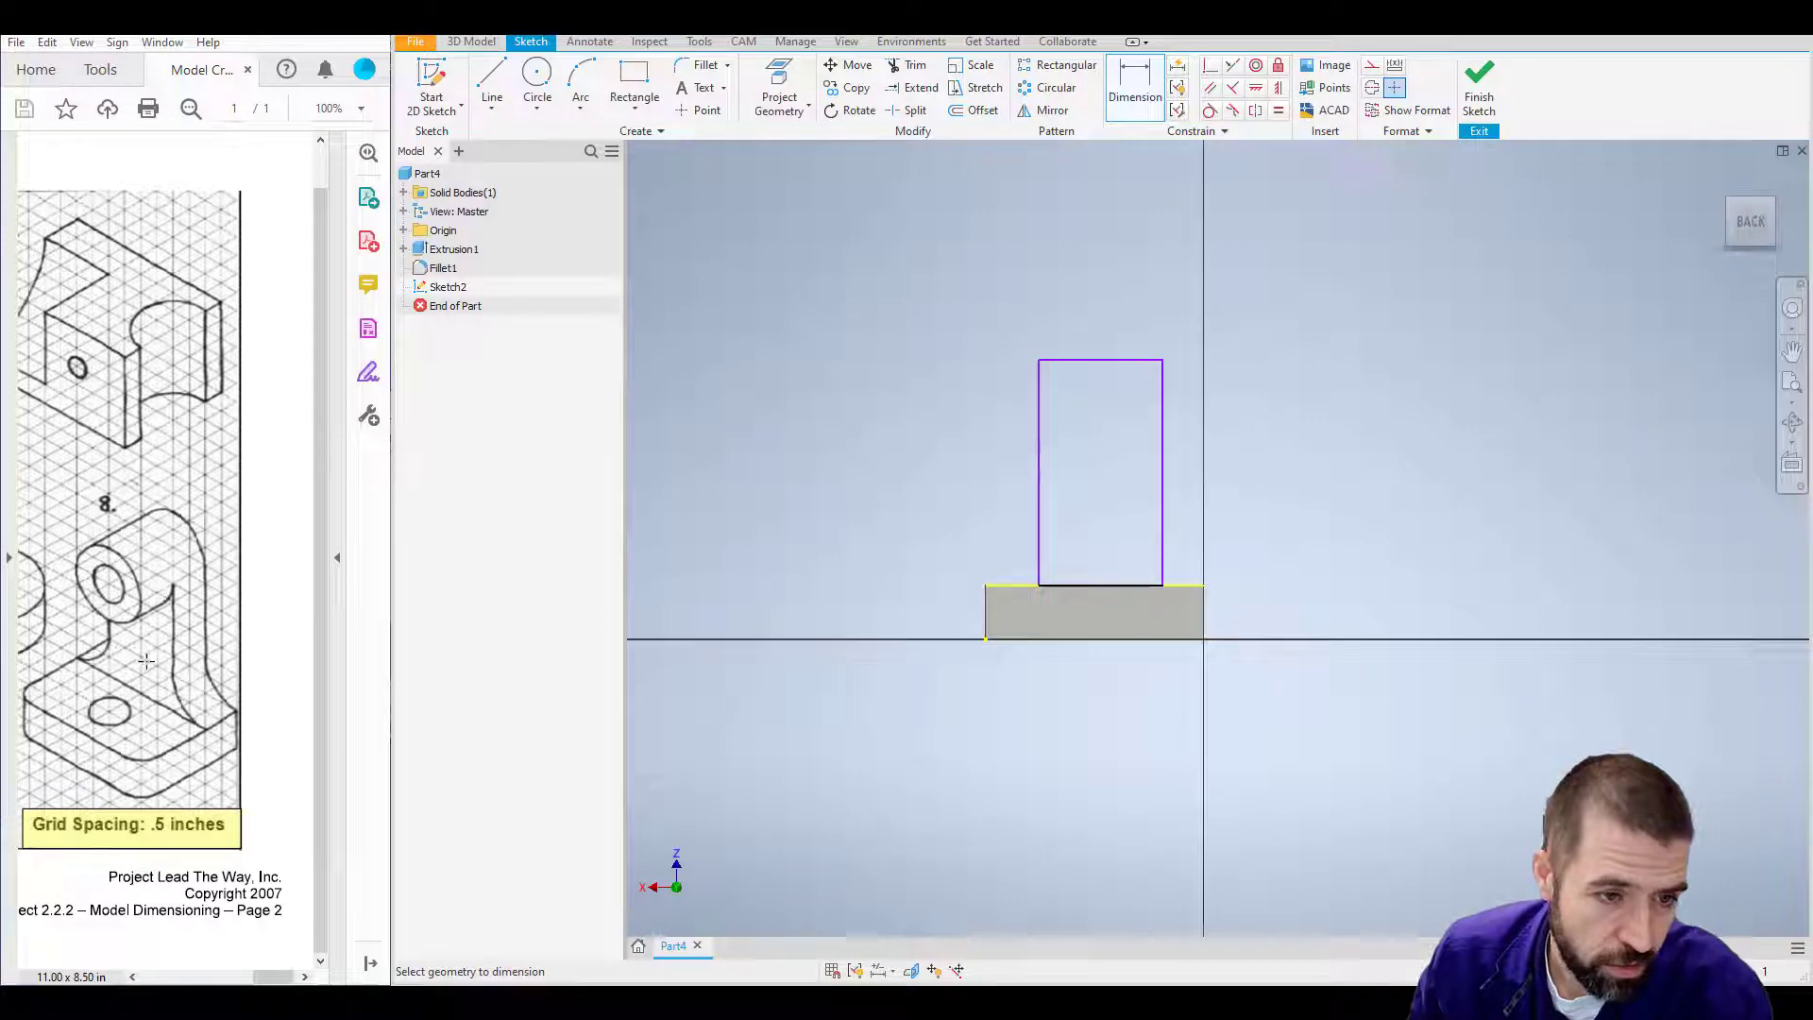
click(1103, 361)
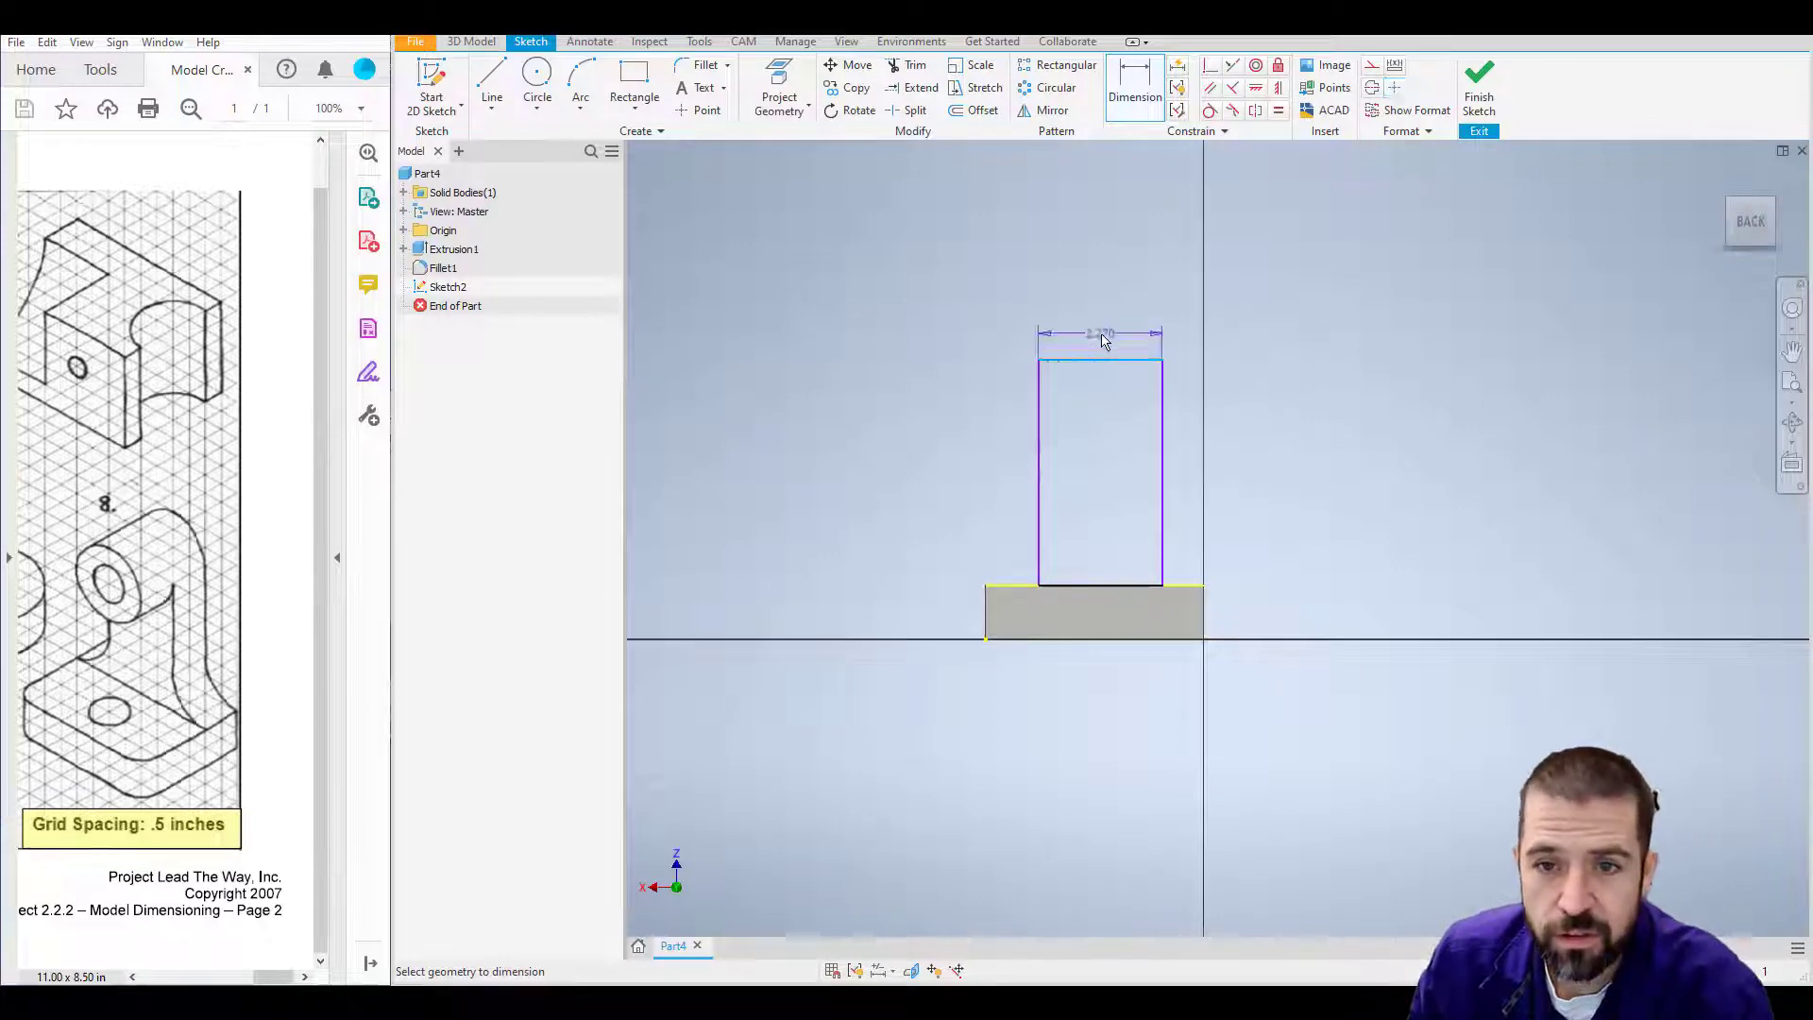
click(1103, 340)
text(2)
key(Return)
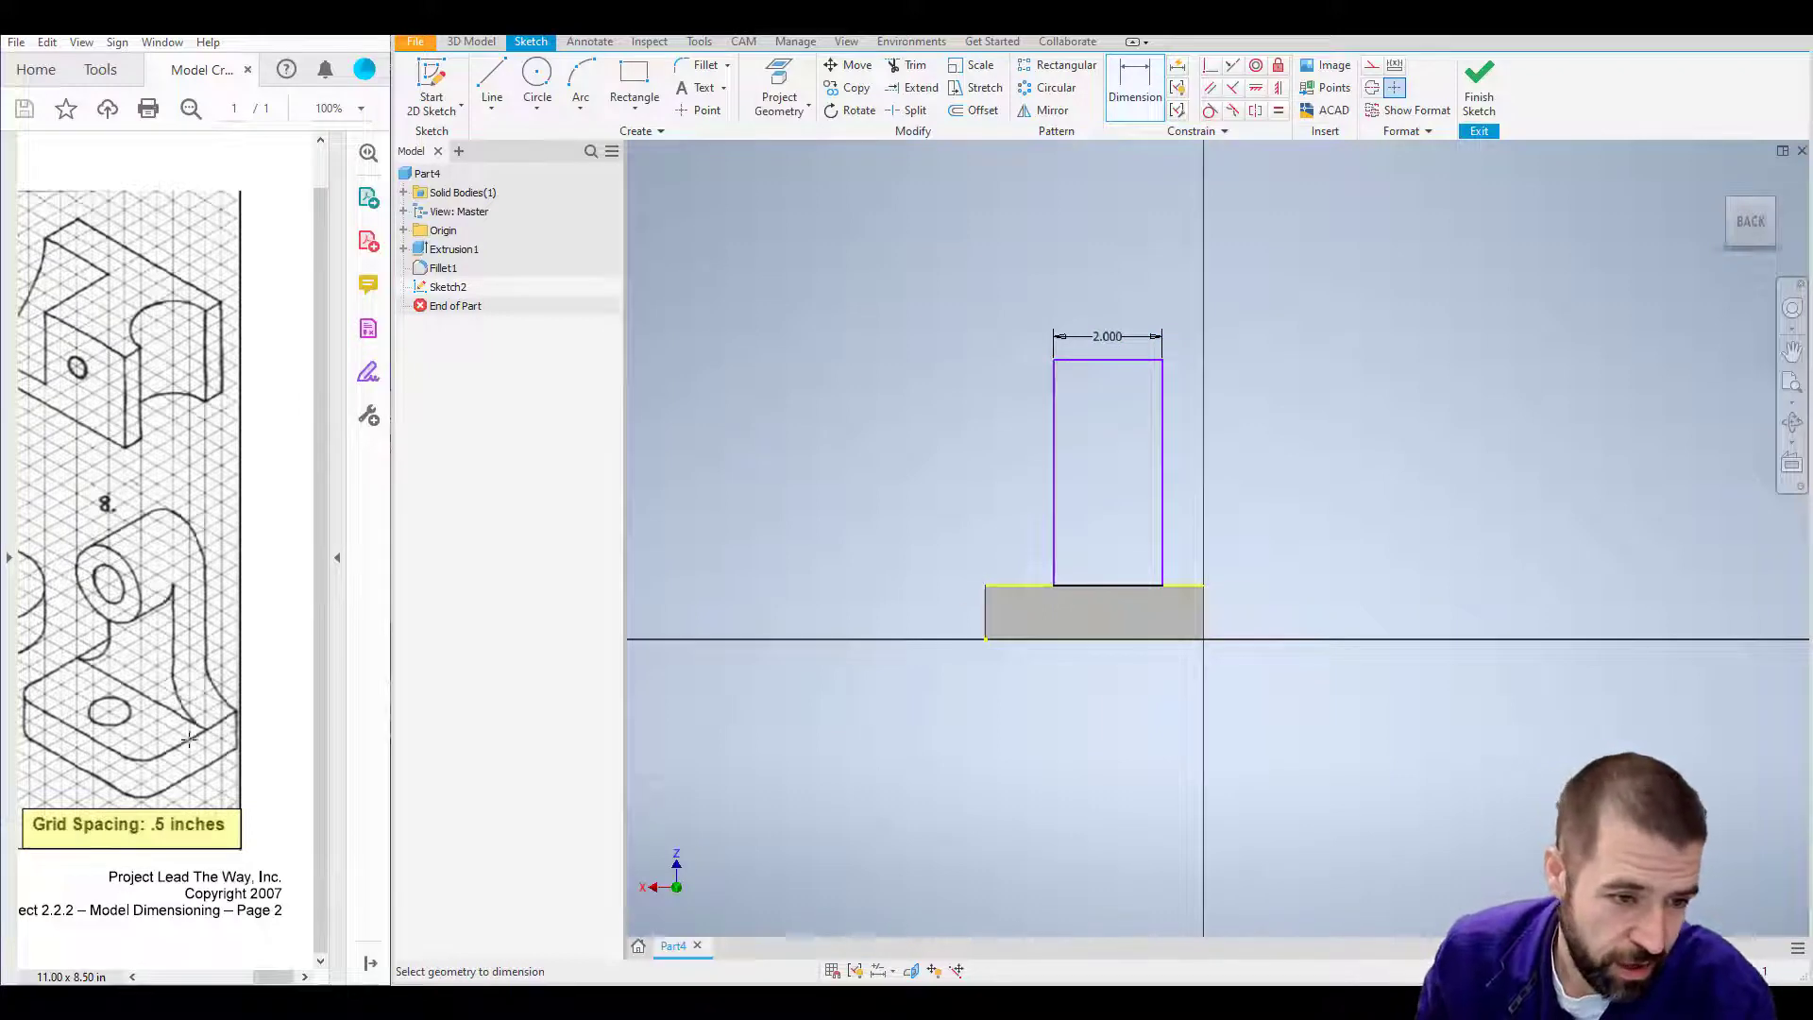
click(987, 616)
click(1054, 571)
click(997, 566)
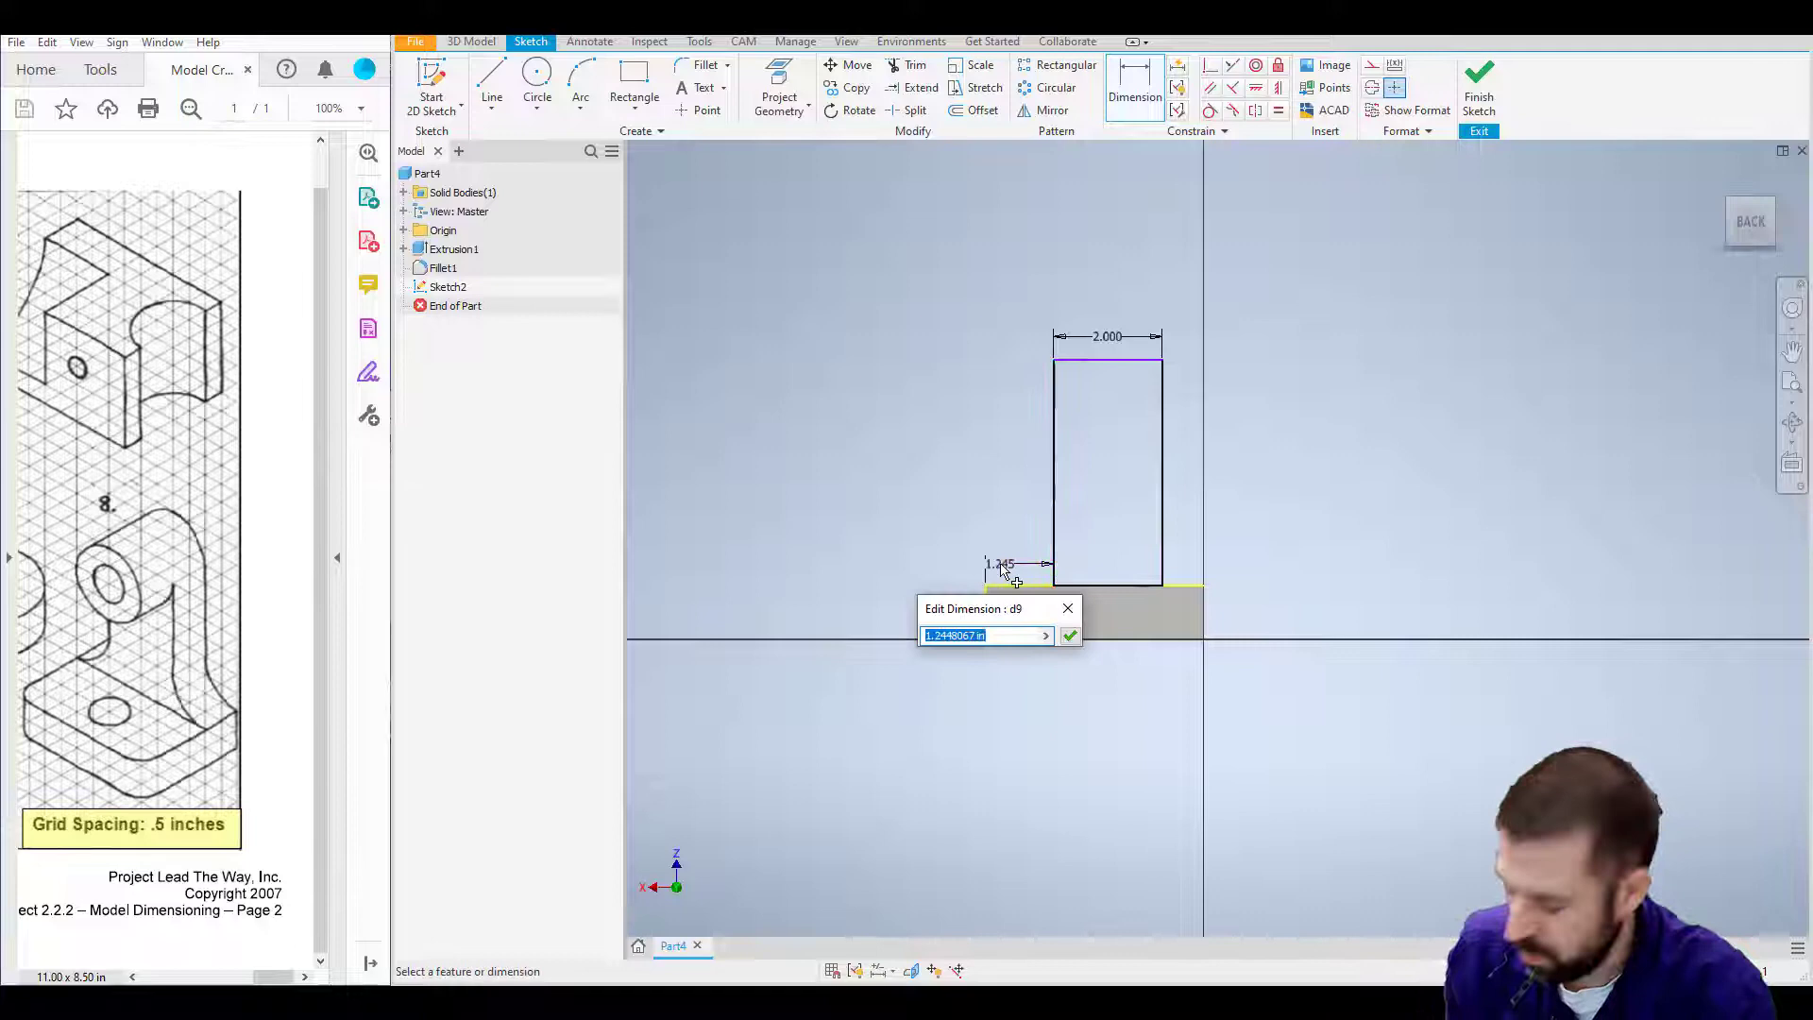
text(1)
key(Return)
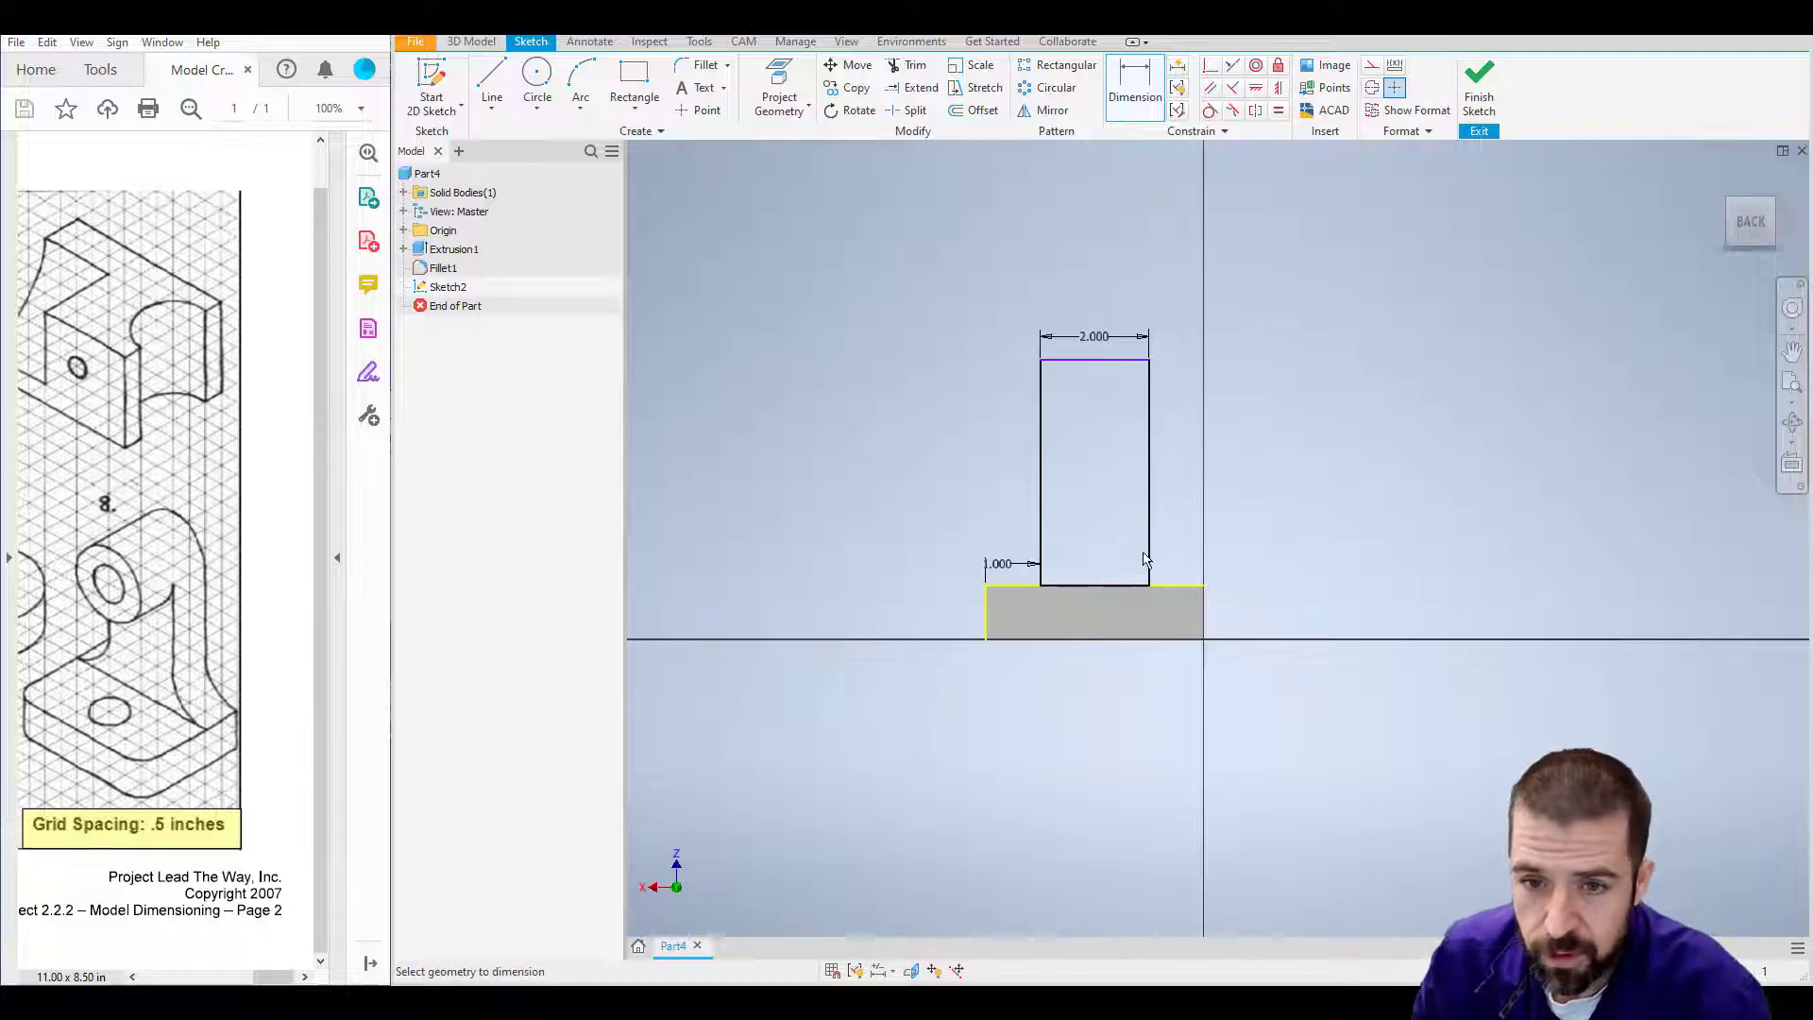
Step: Skip the over-constraining right offset and set the rectangle height to 3.500
click(1148, 560)
click(1203, 601)
click(1192, 570)
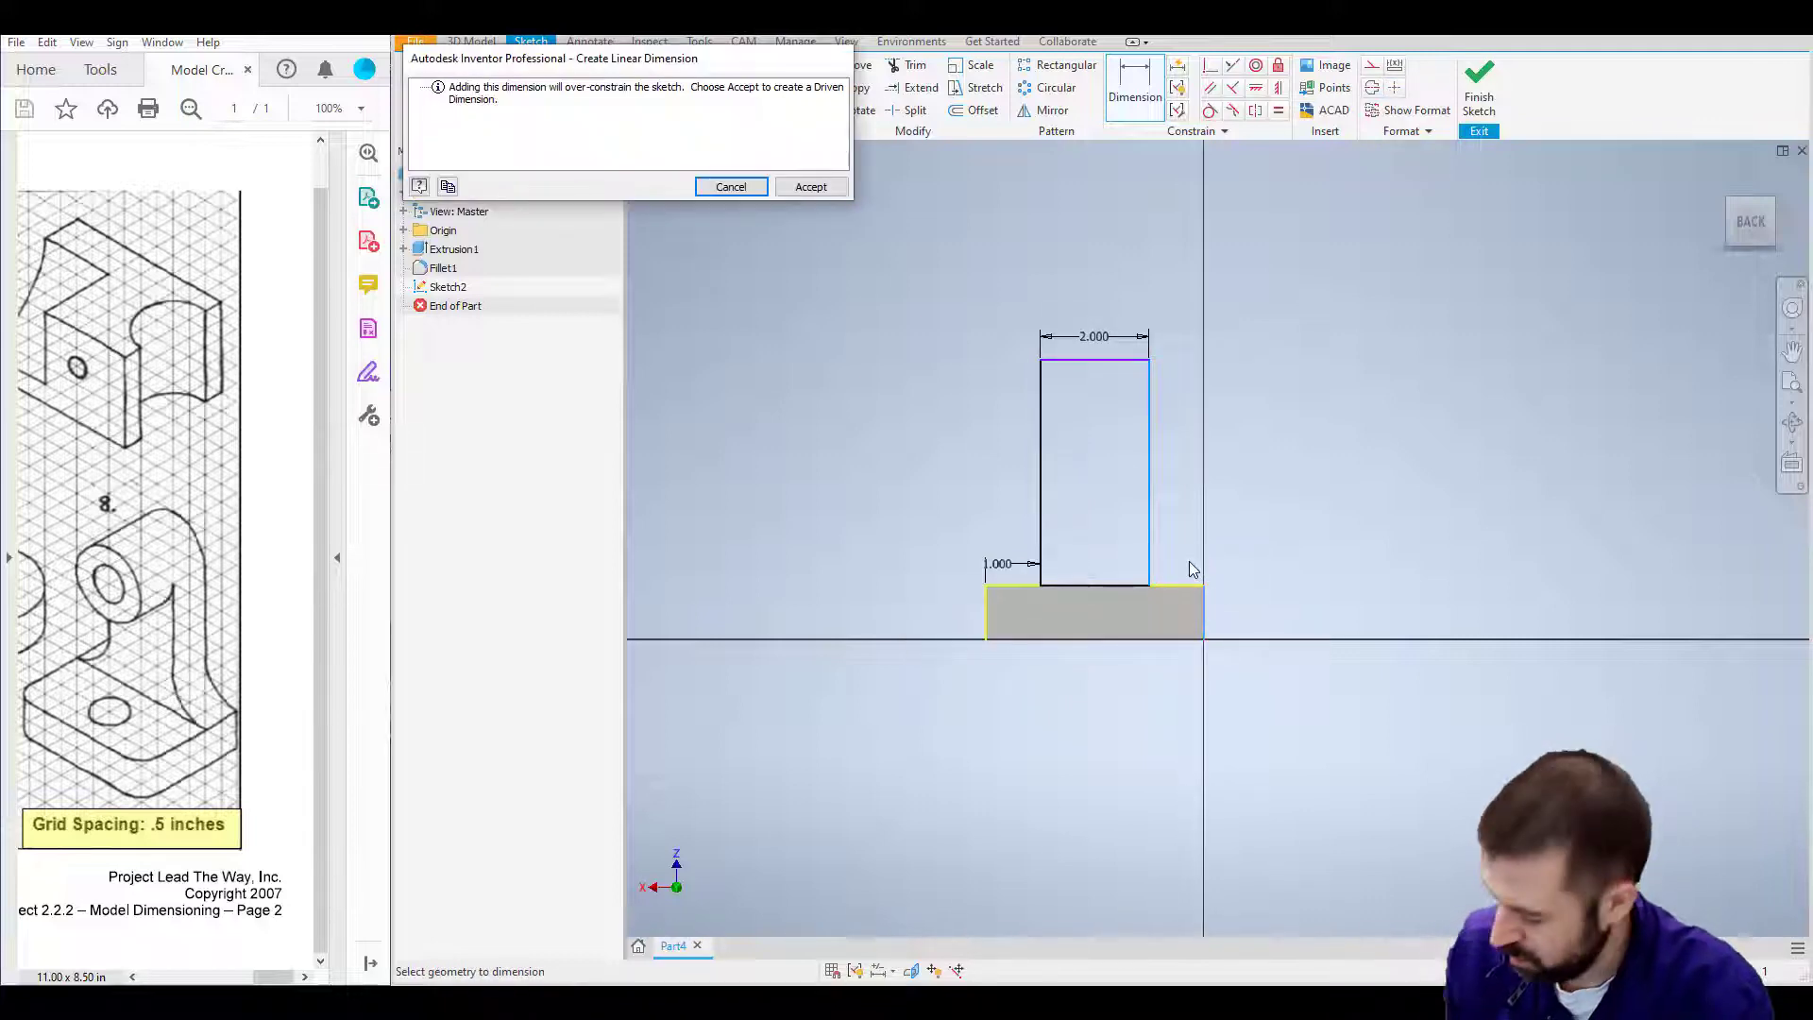
key(Escape)
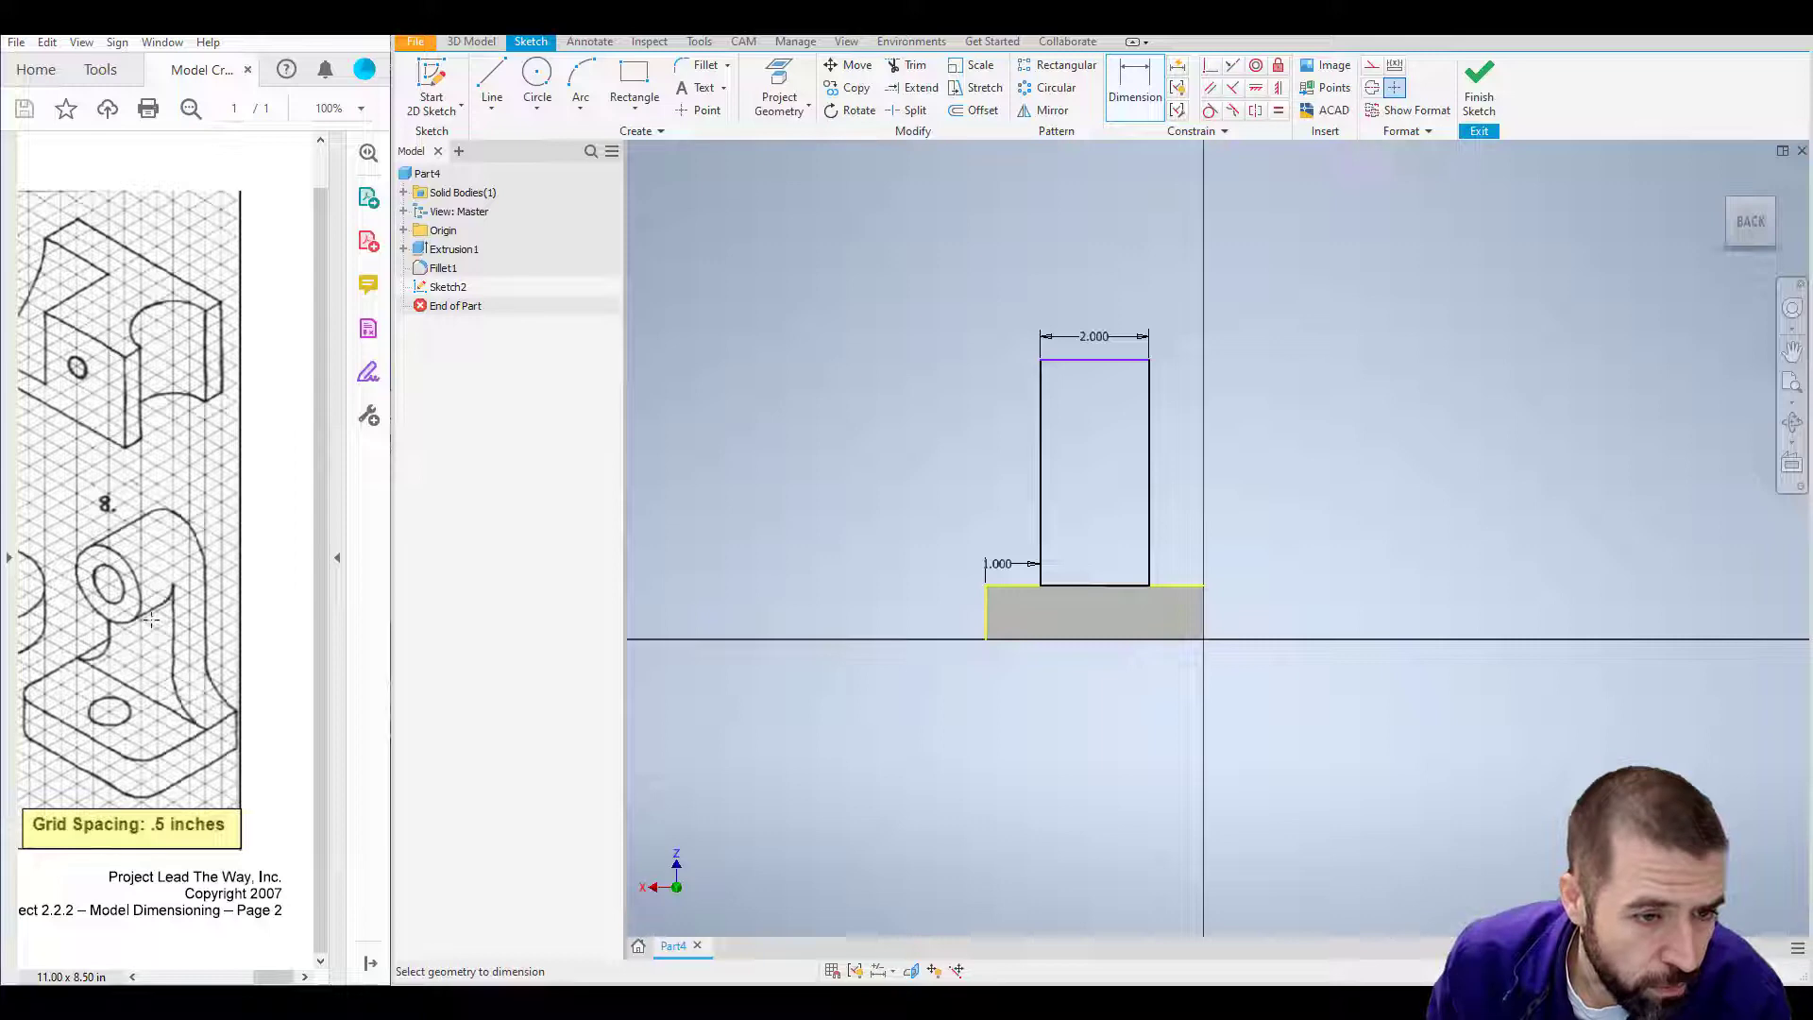
click(1041, 415)
click(982, 454)
text(3.5)
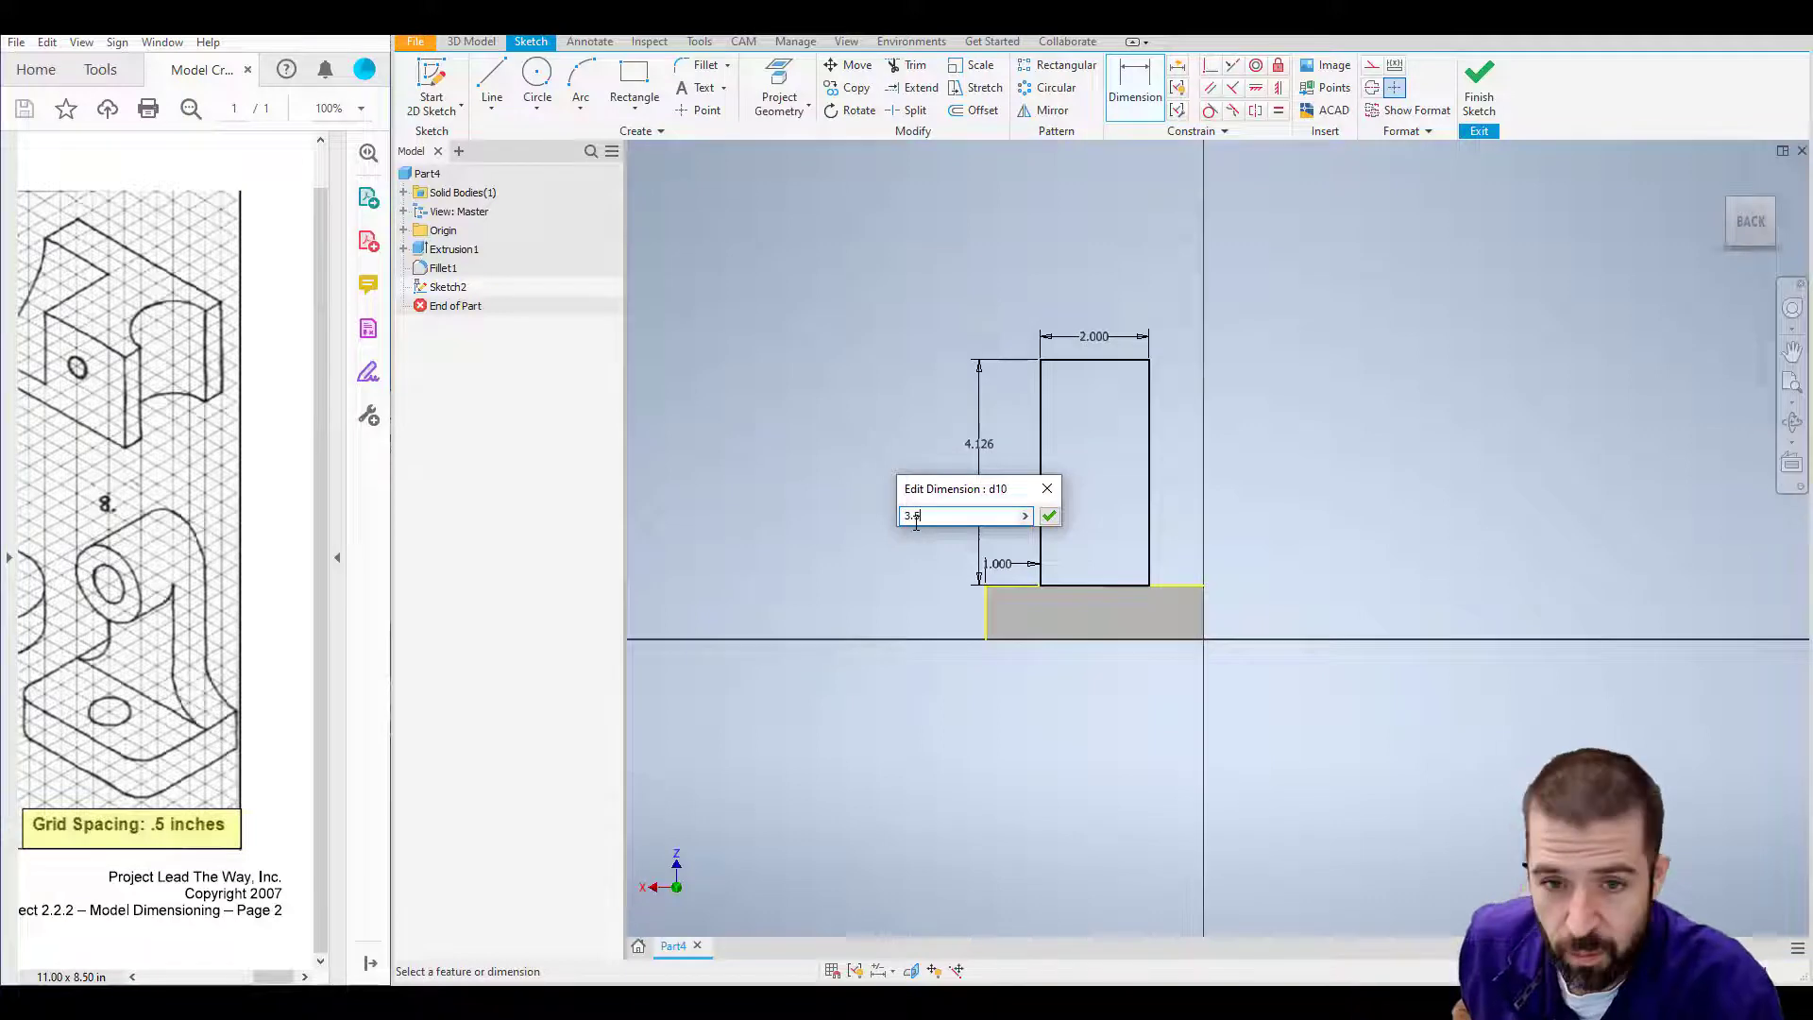
key(Return)
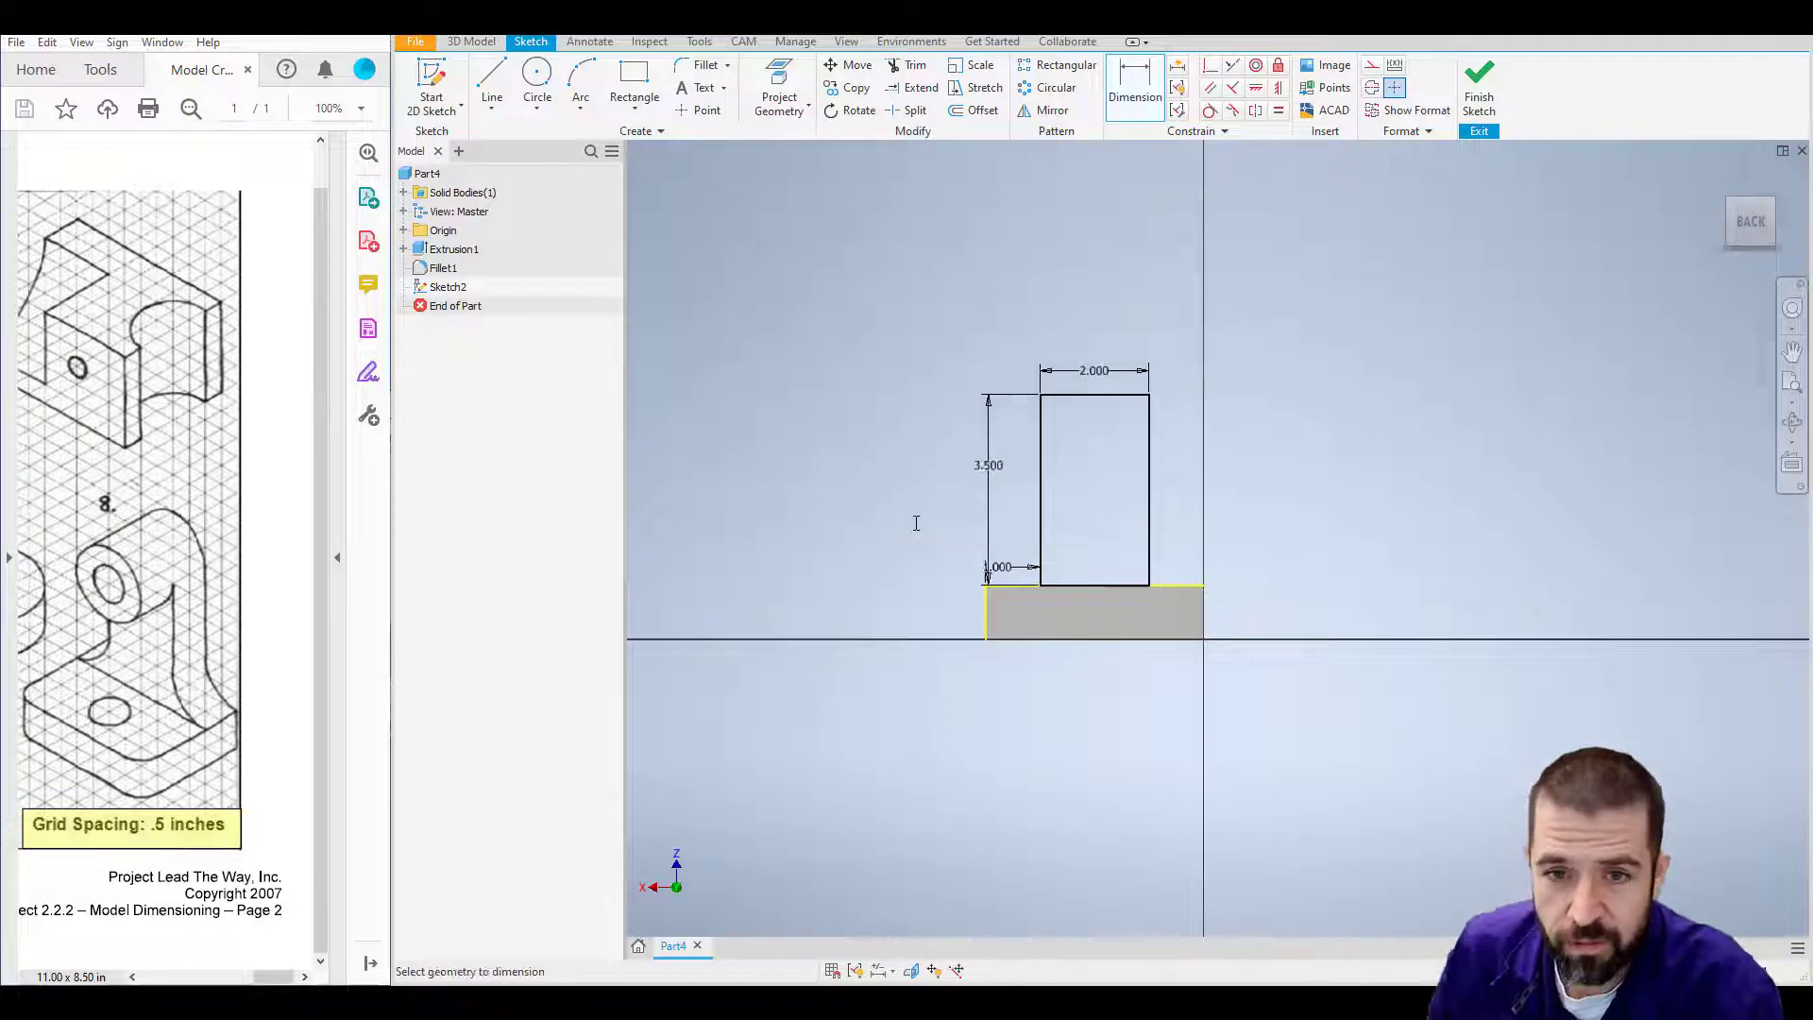
Step: Add a 2.000 circle centred on the rectangle's top-edge midpoint and finish the sketch
click(537, 80)
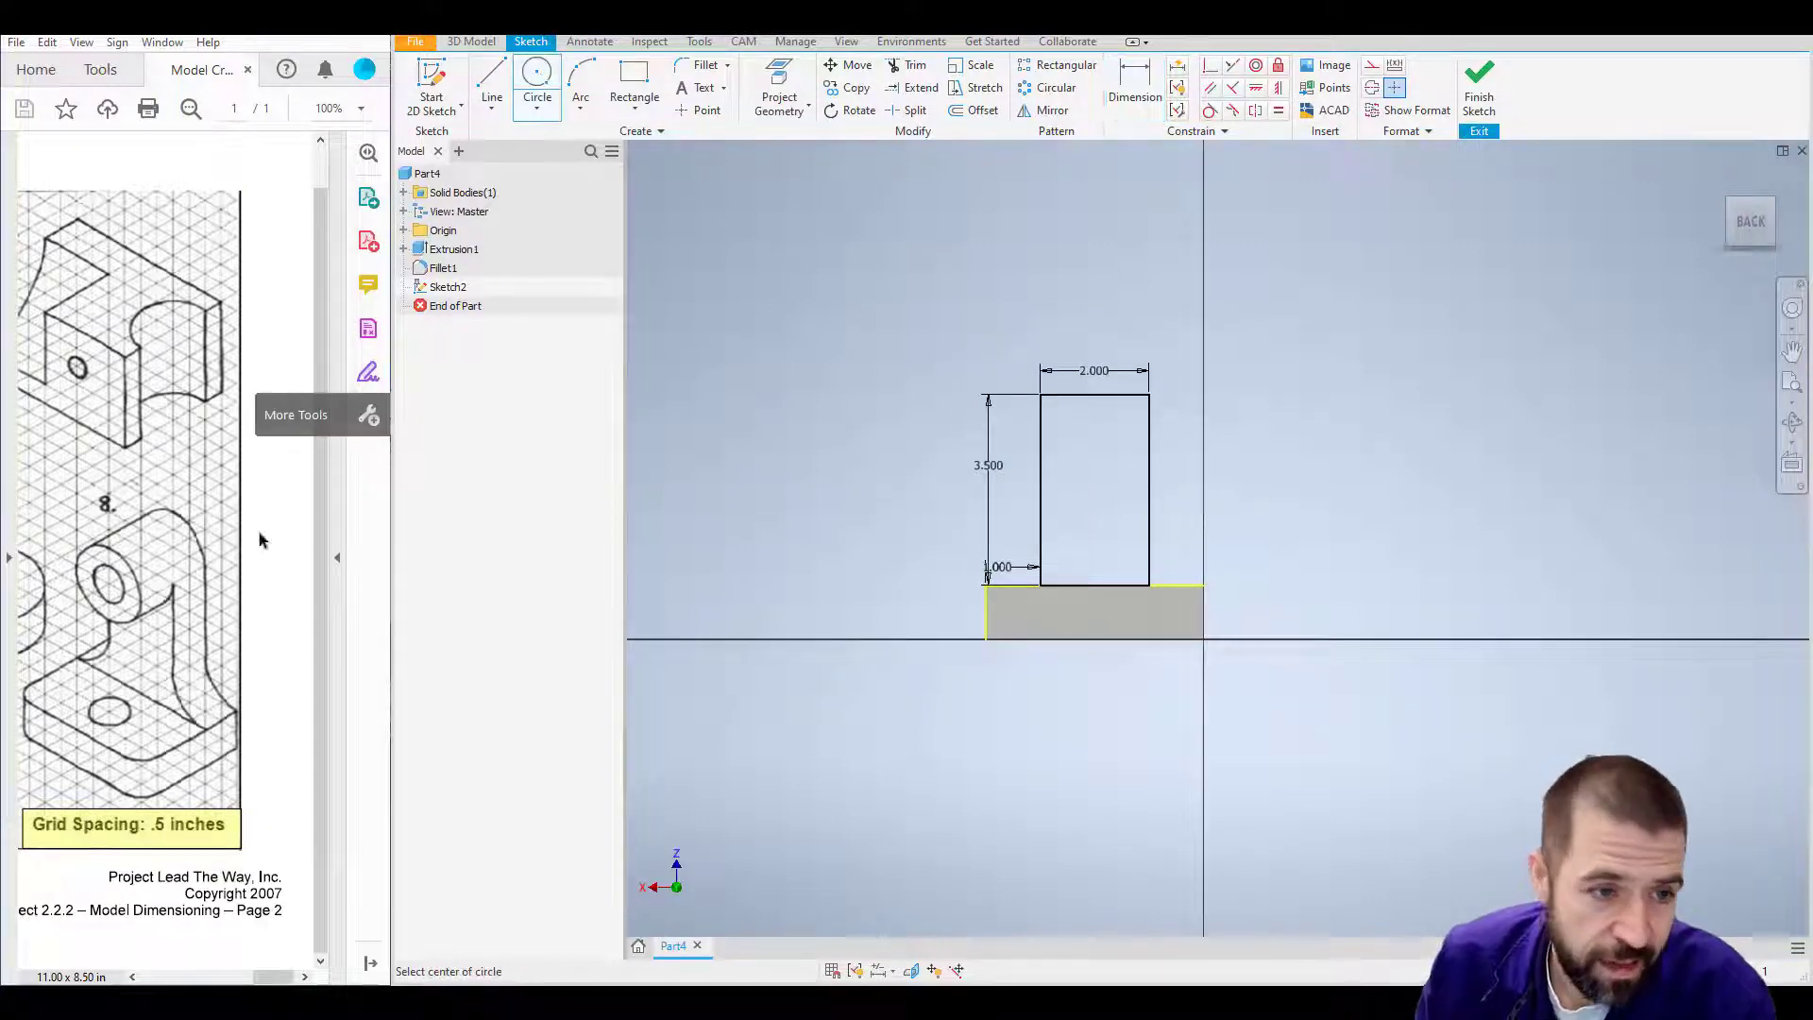
click(1095, 394)
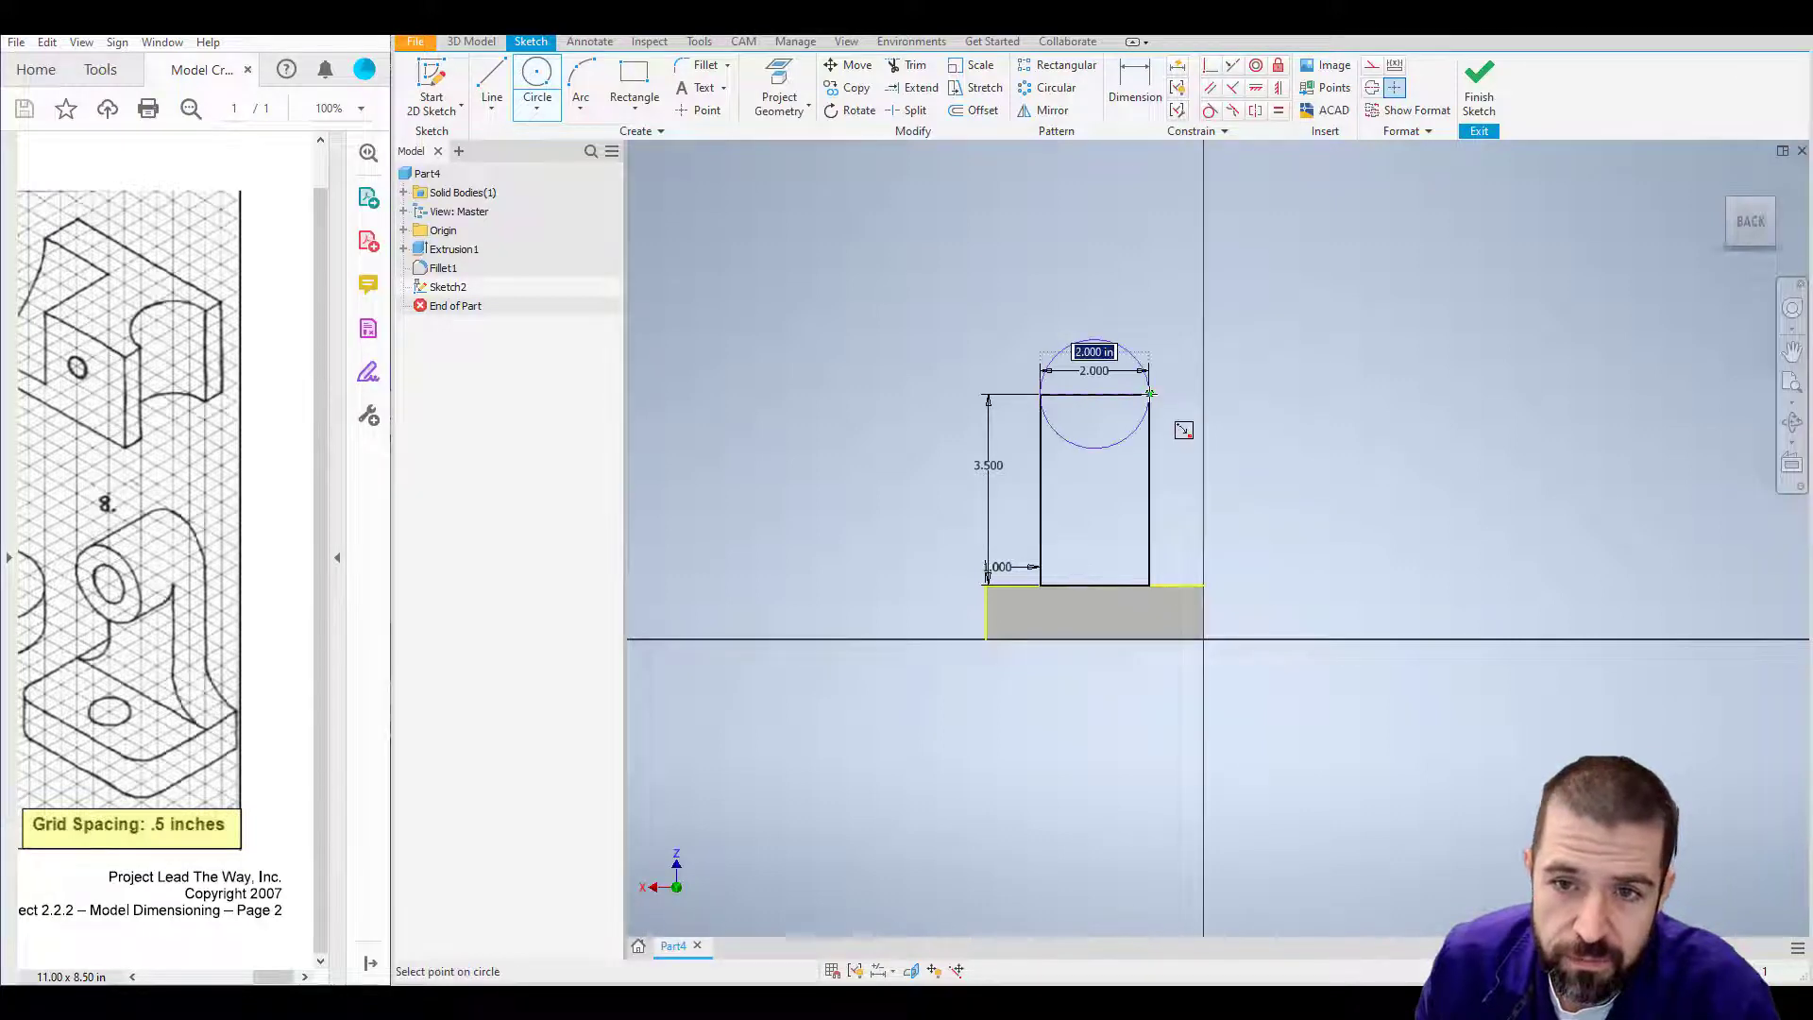
click(1149, 395)
click(1478, 83)
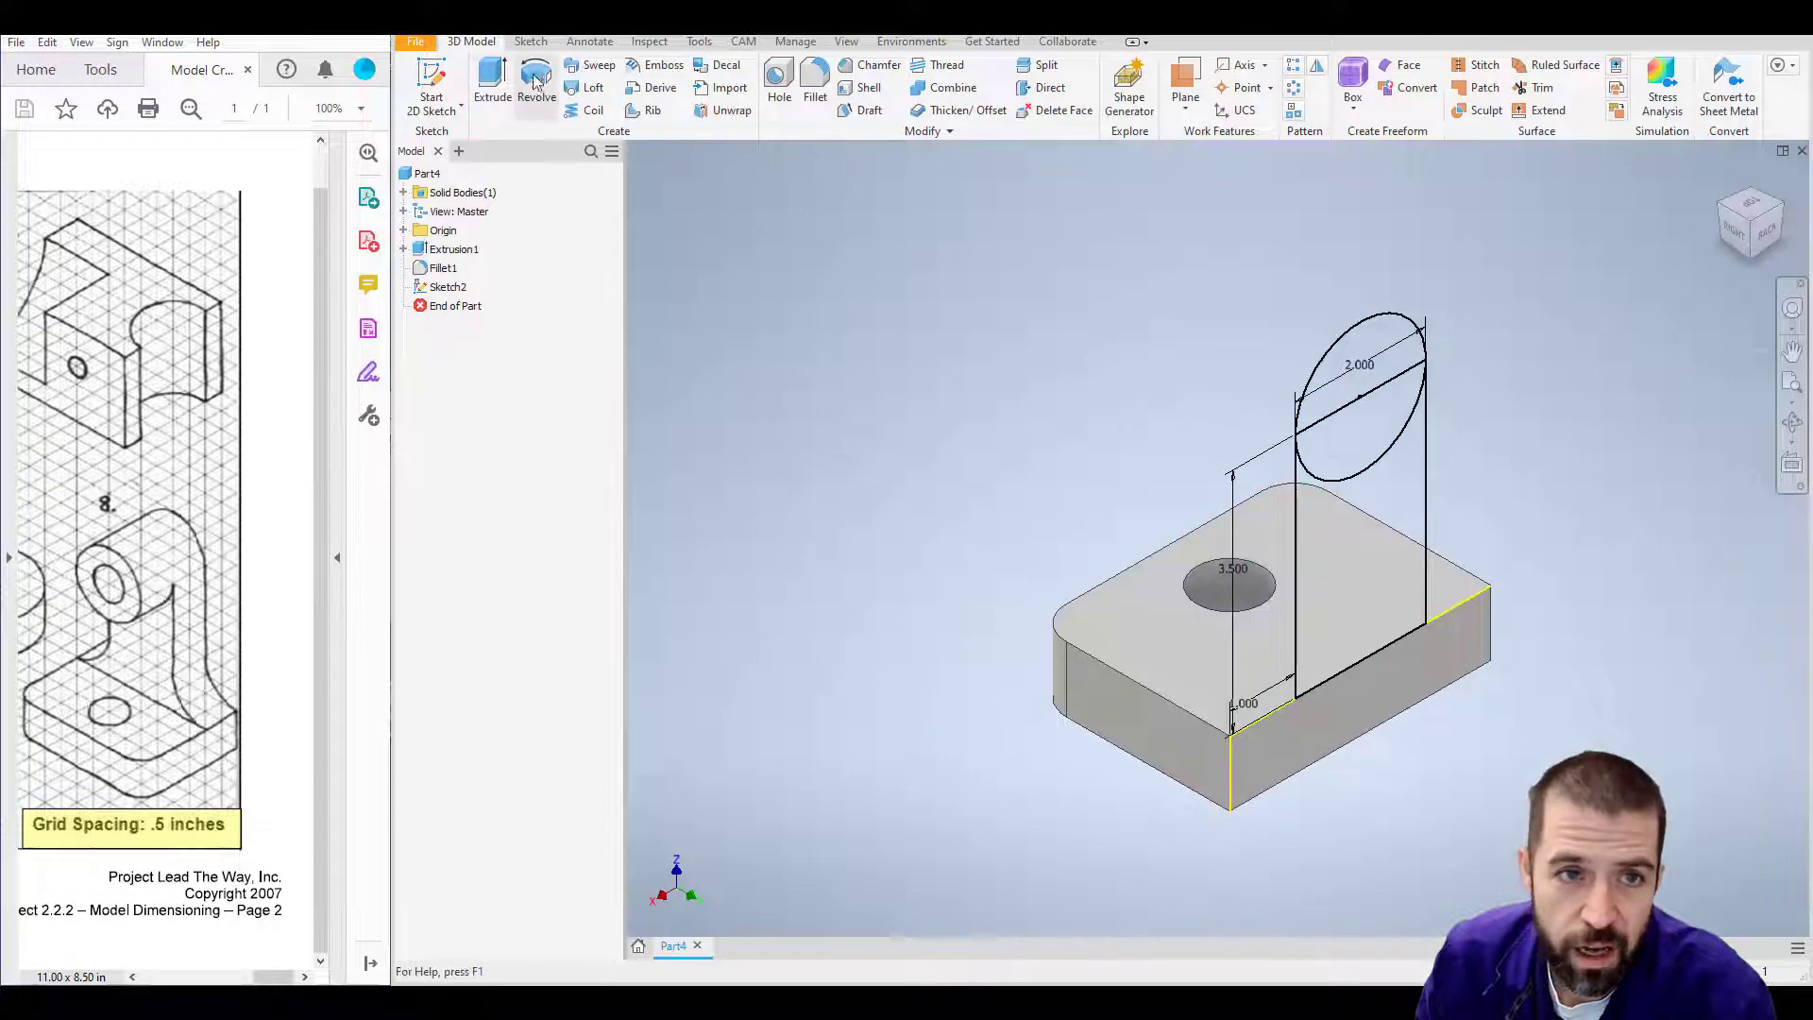
Step: Extrude both circle halves and the rectangle 1 in, flipped toward the base, as Extrusion2
click(492, 80)
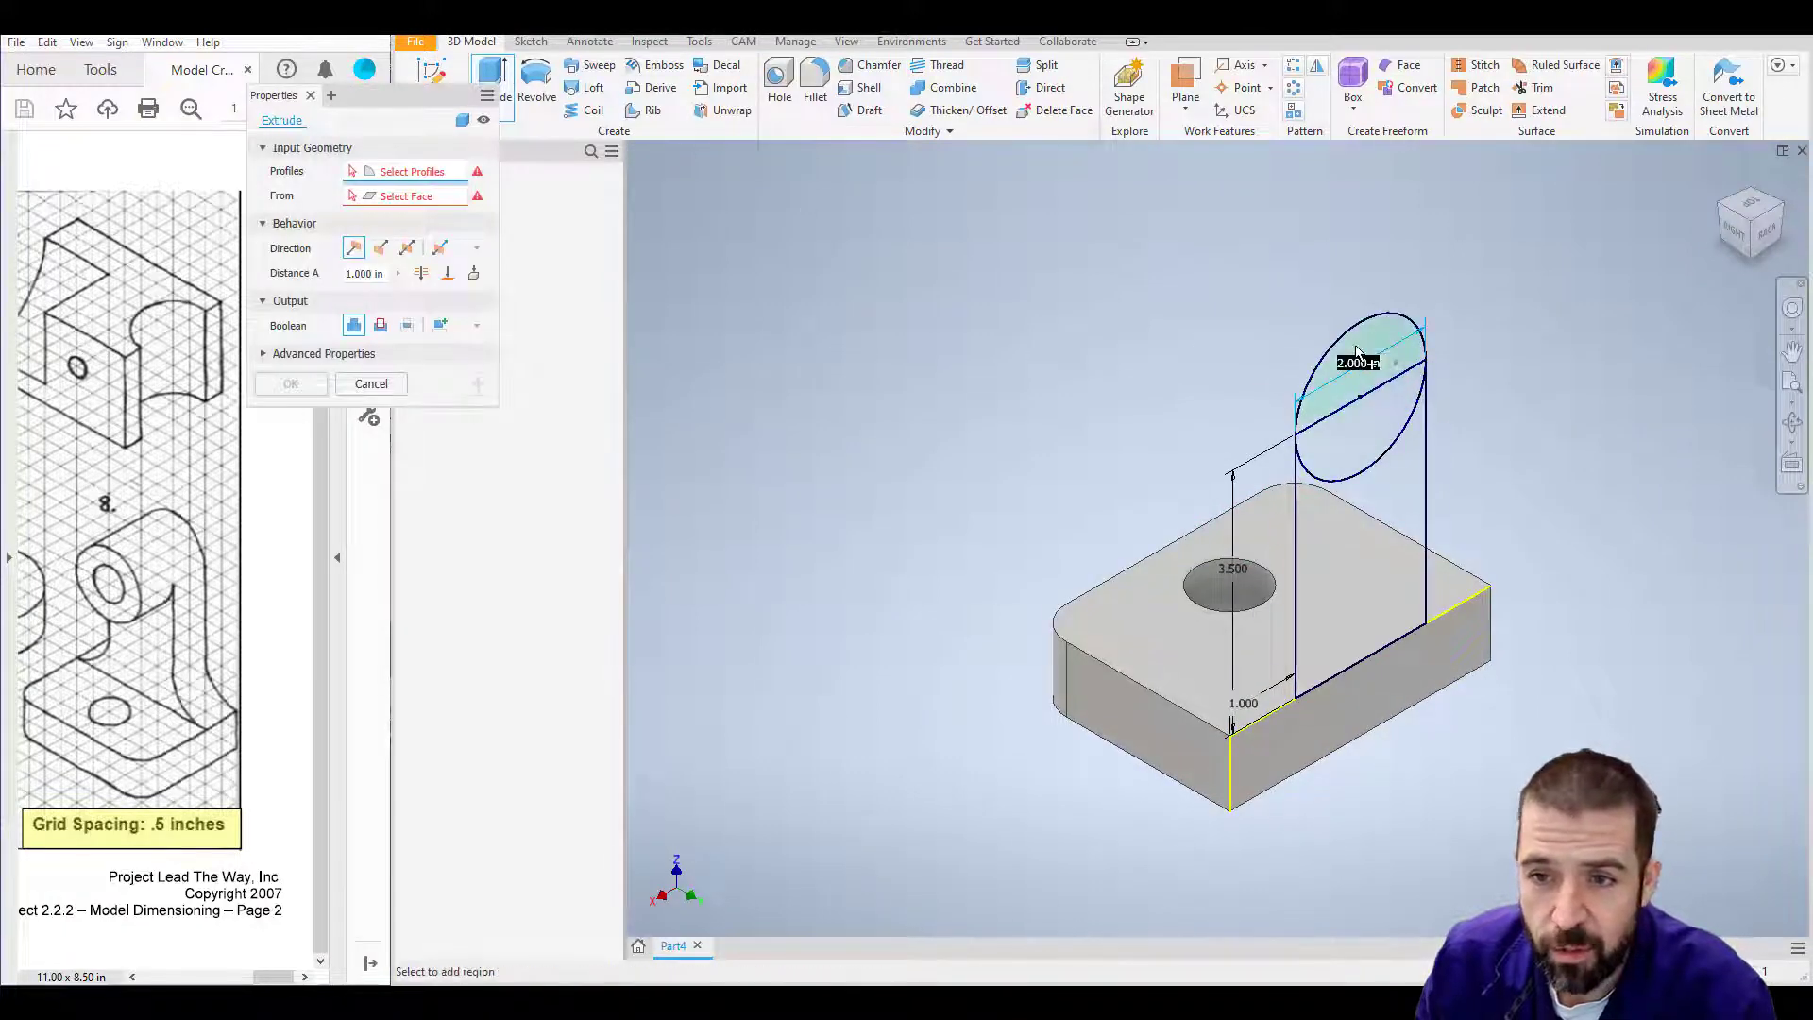
click(1358, 380)
click(1349, 471)
click(1310, 589)
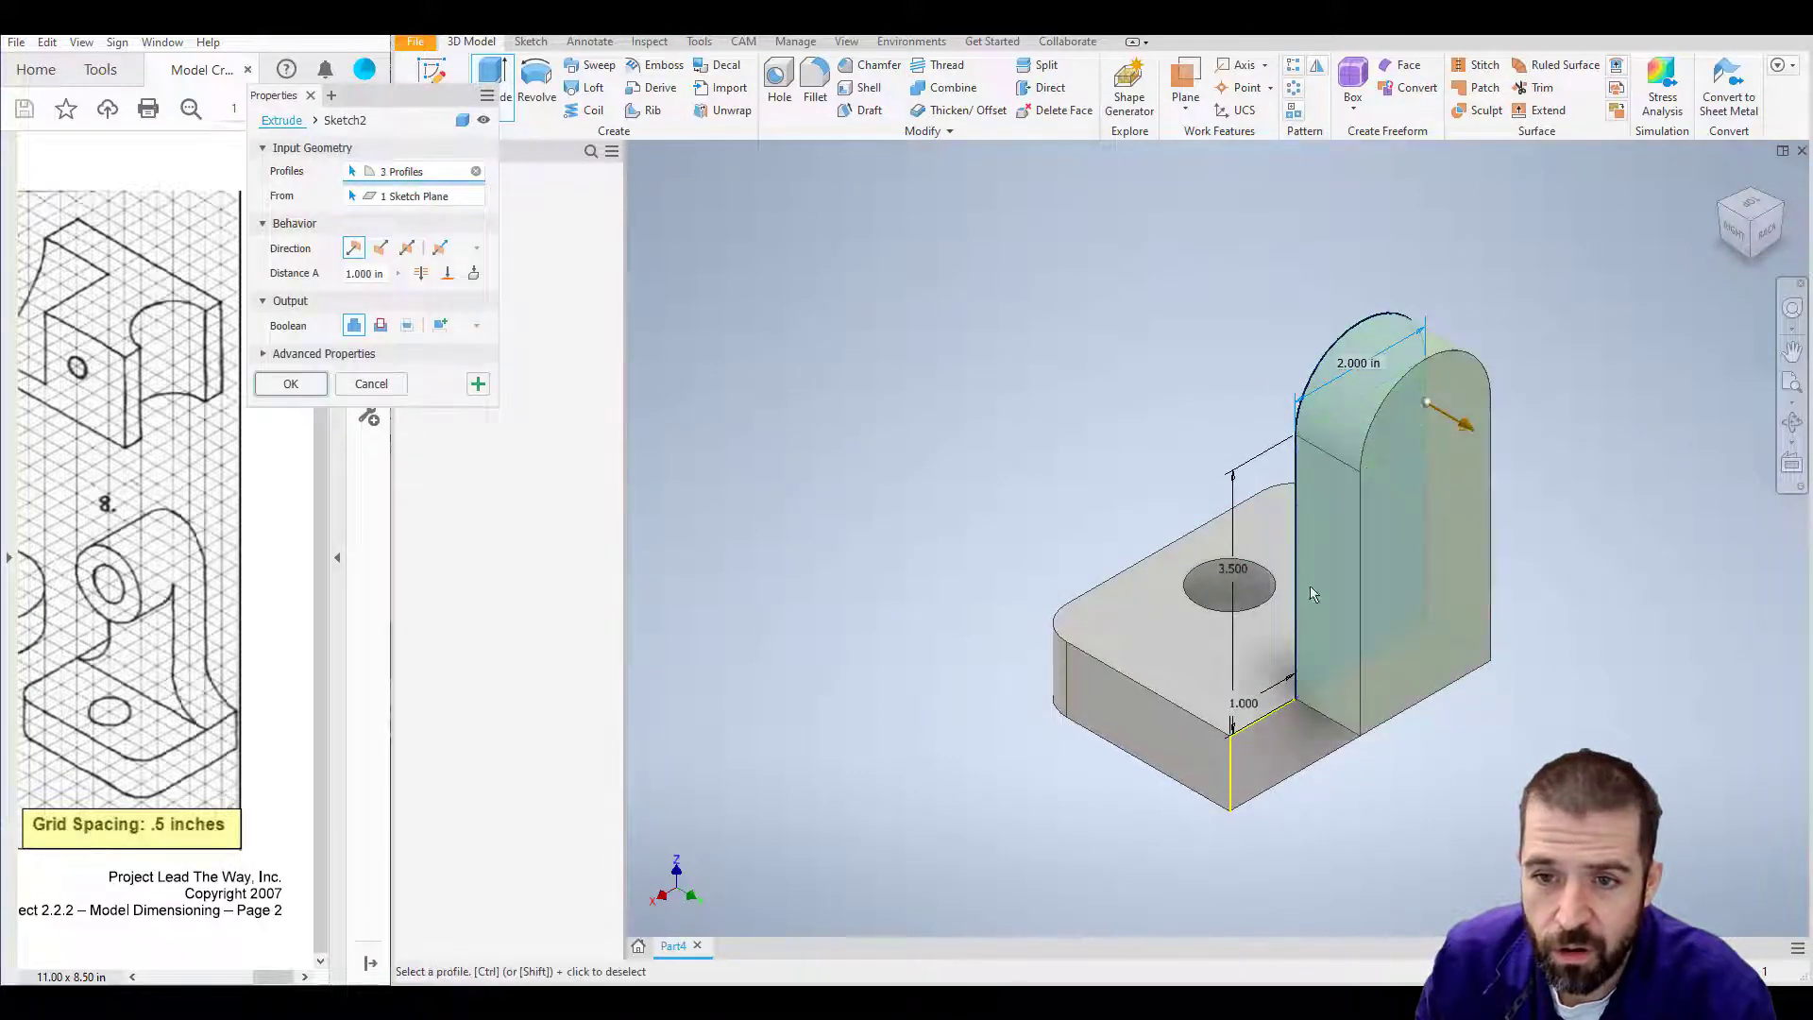
click(382, 248)
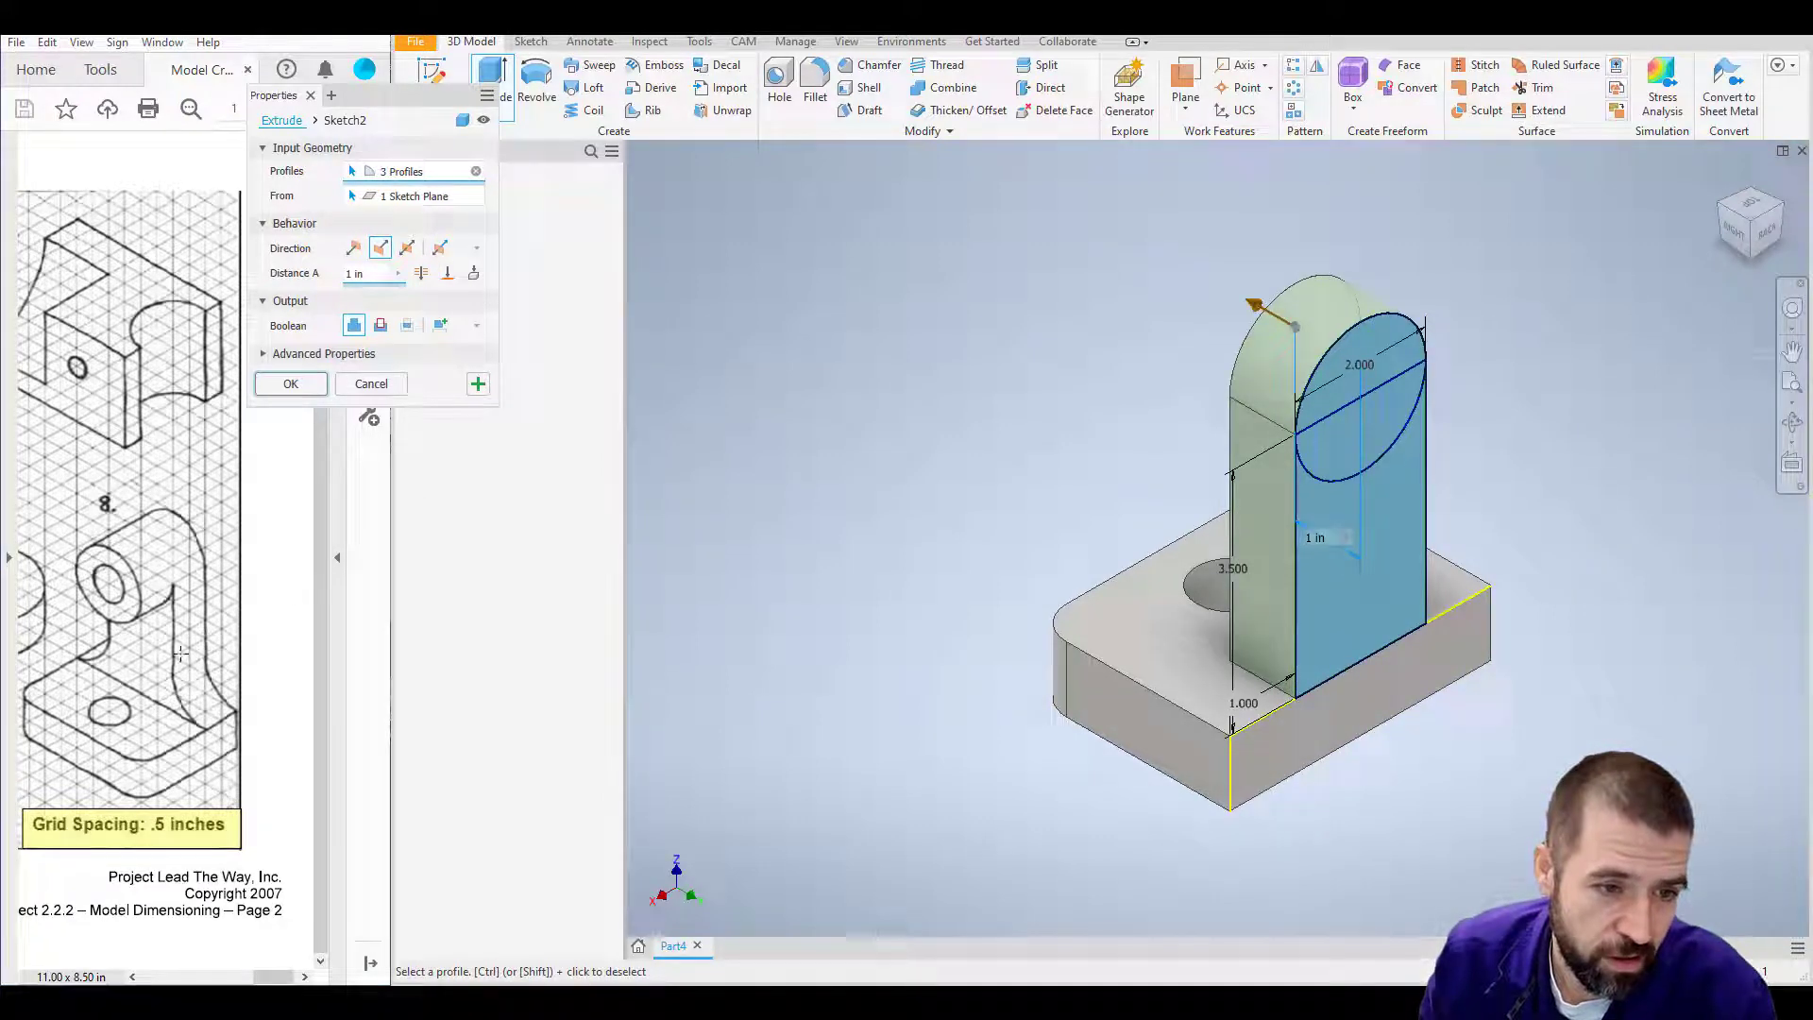
click(292, 385)
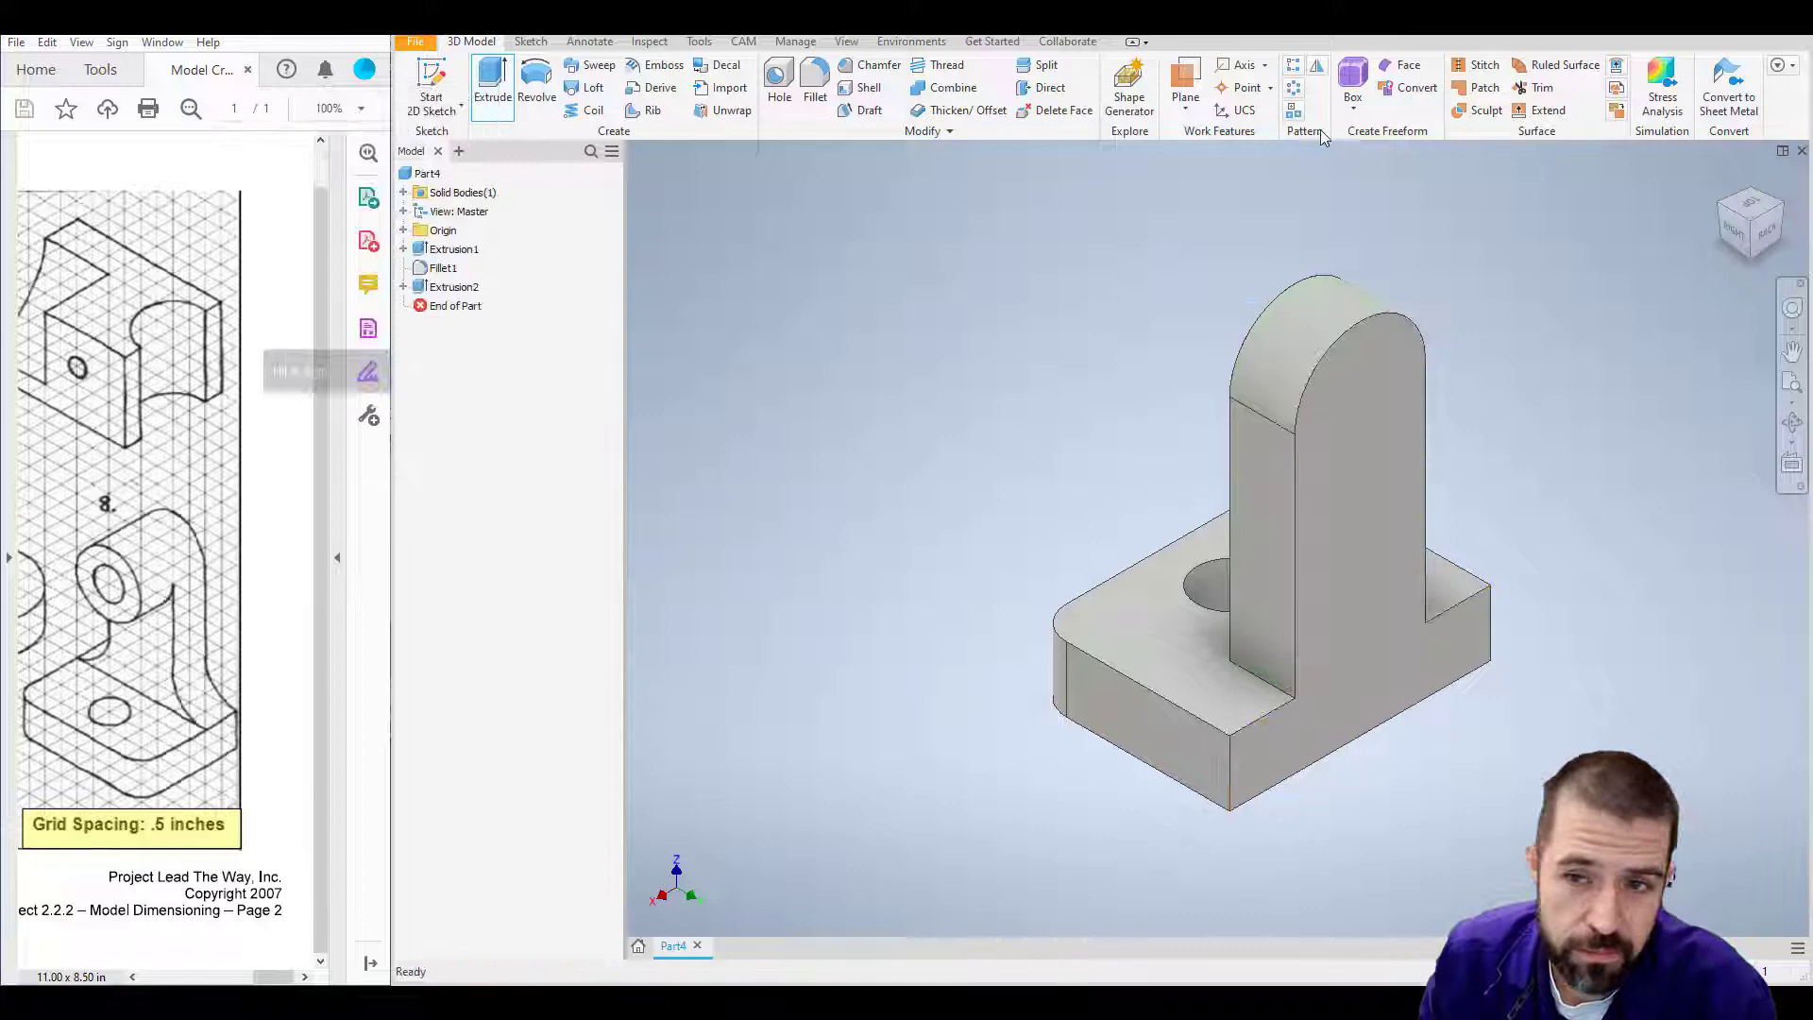
click(1722, 211)
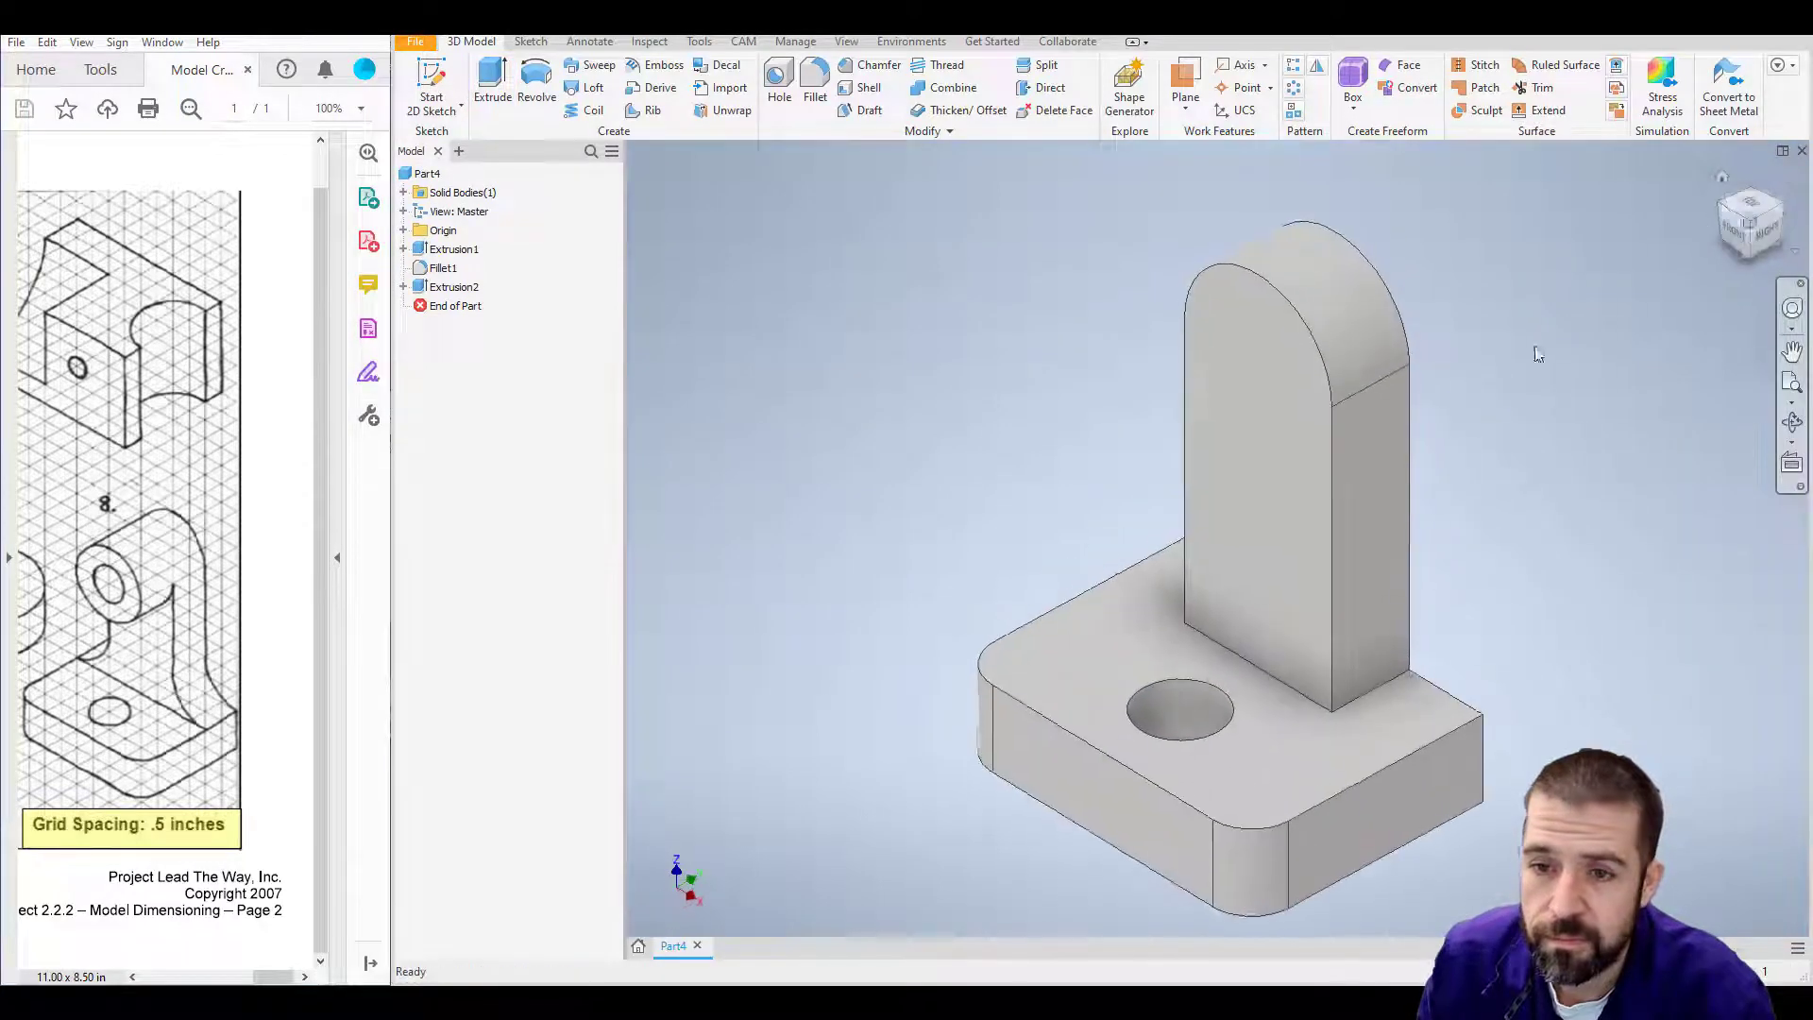
Step: On the upright's front face, project its outline and draw a circle concentric with the rounded top
click(431, 83)
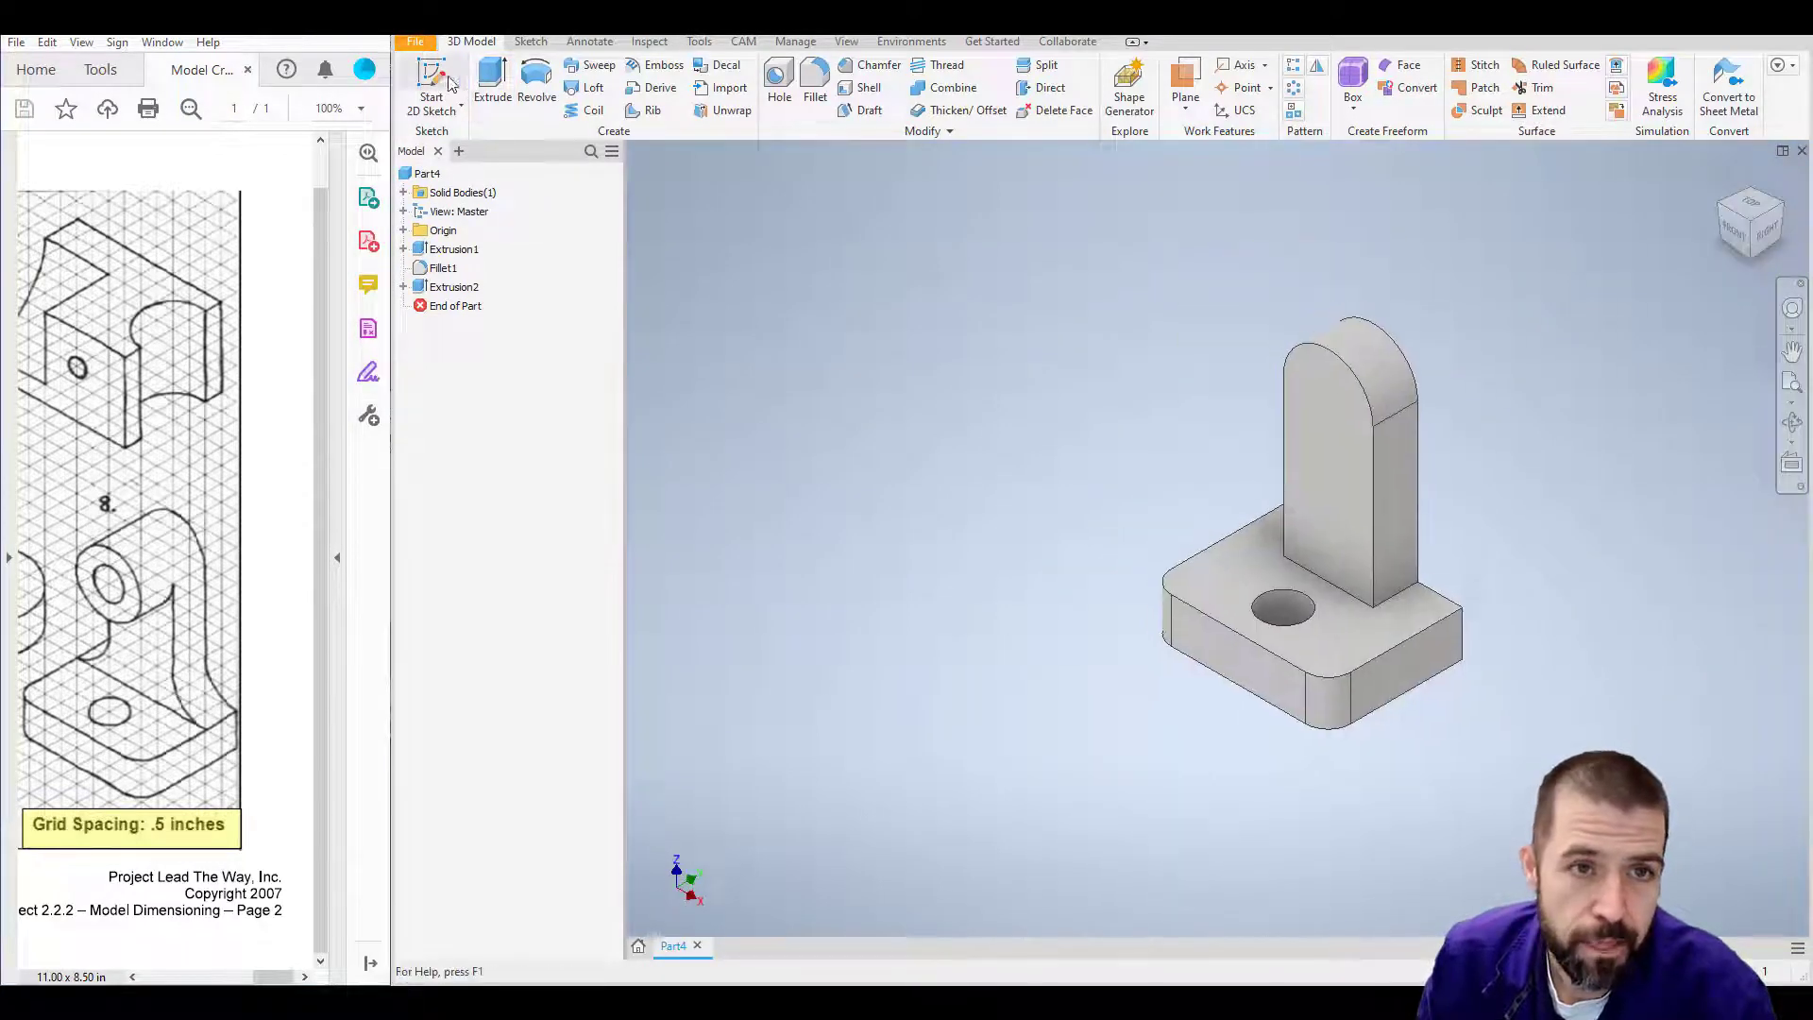
click(1314, 413)
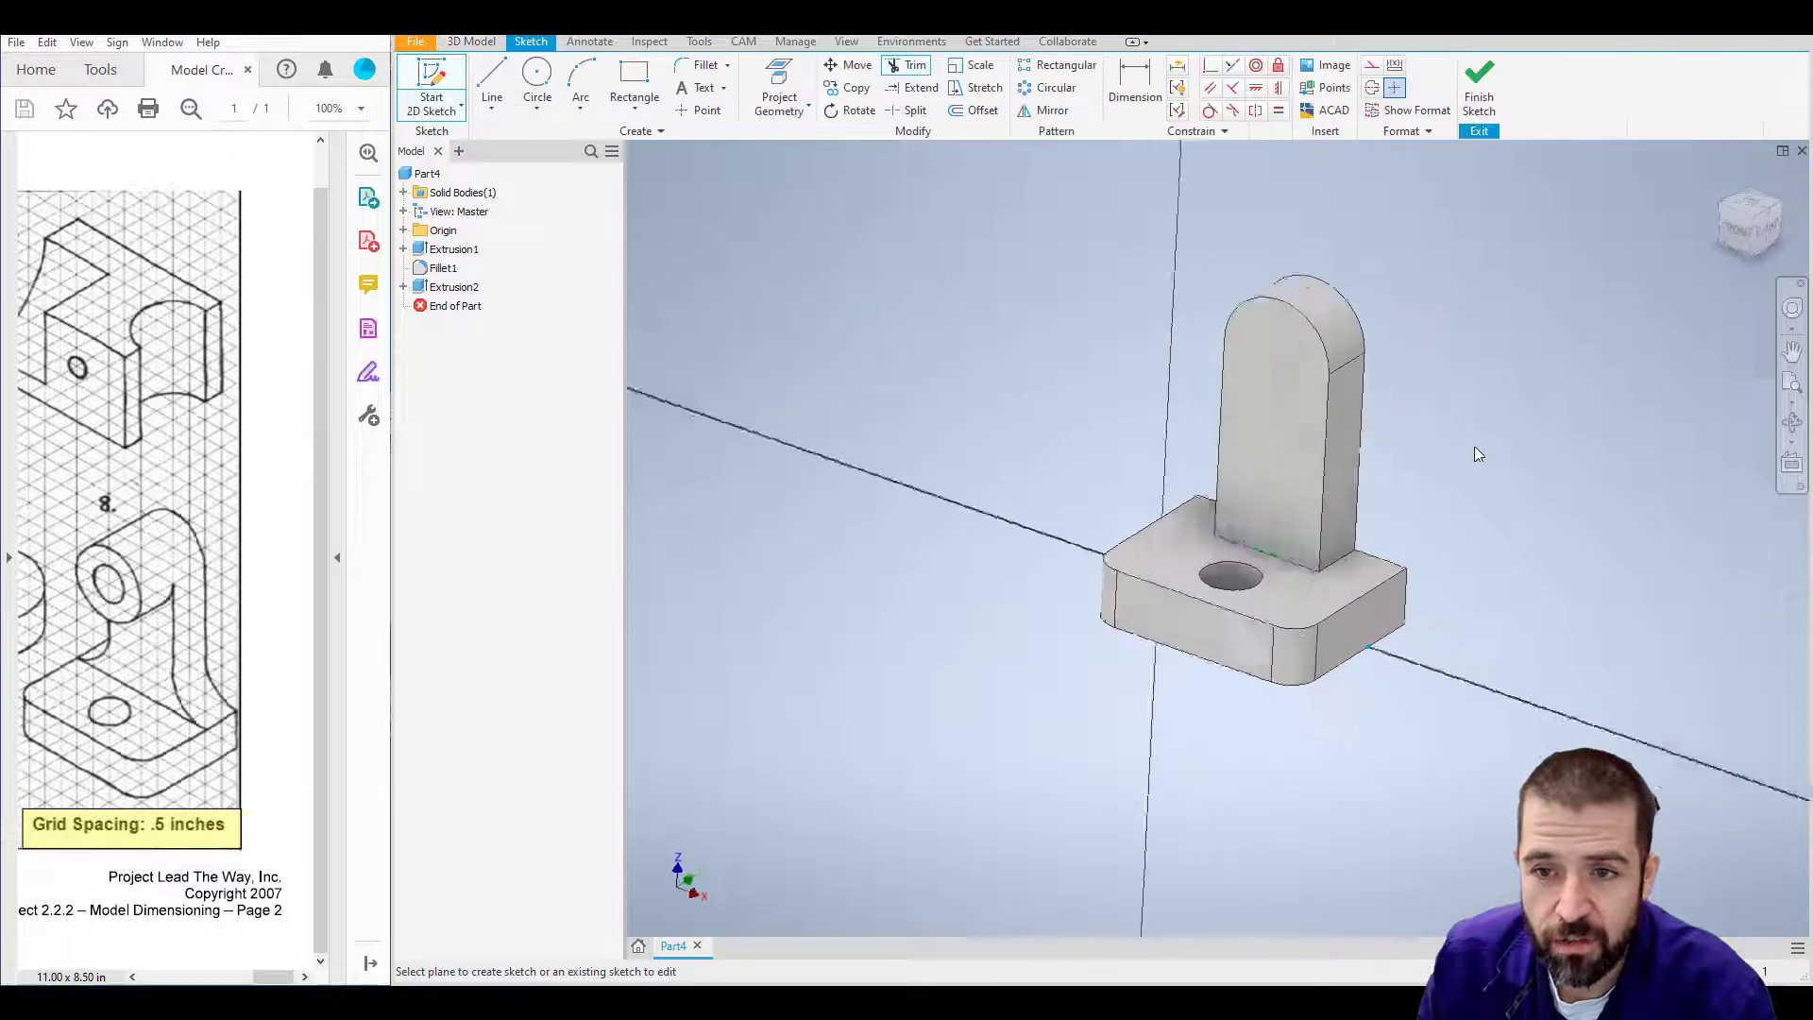
click(779, 85)
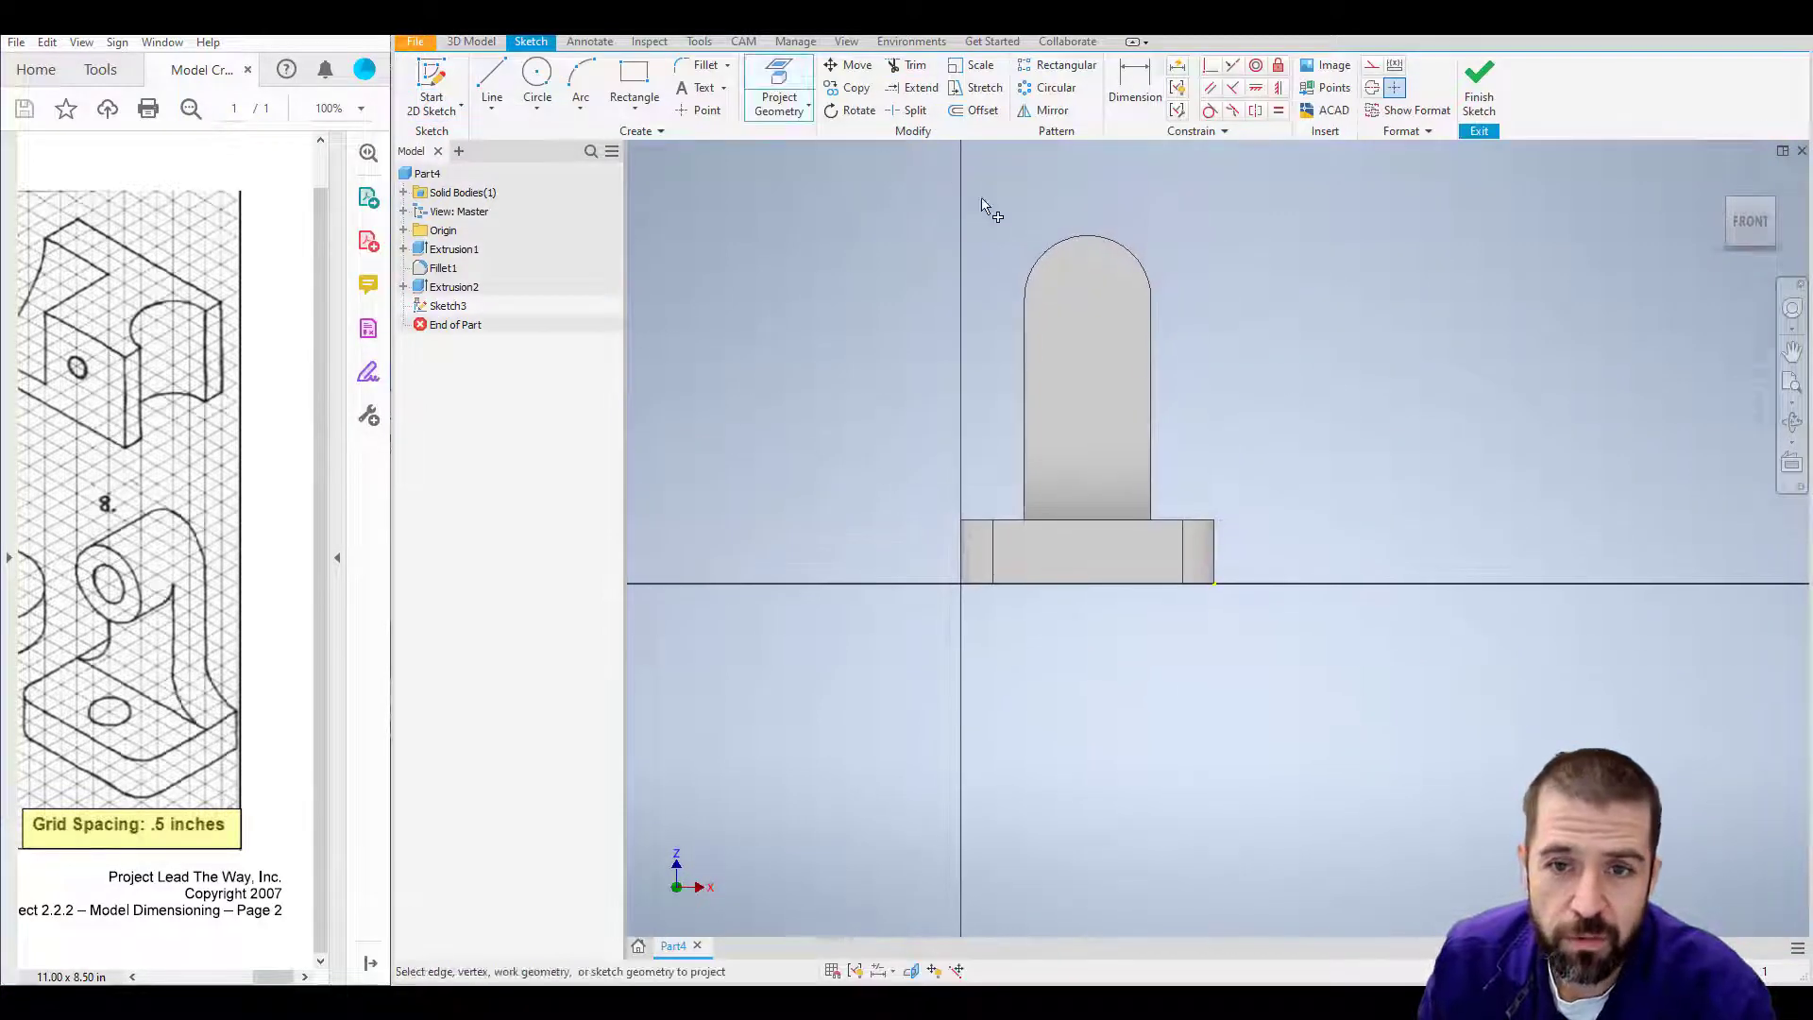
click(1072, 288)
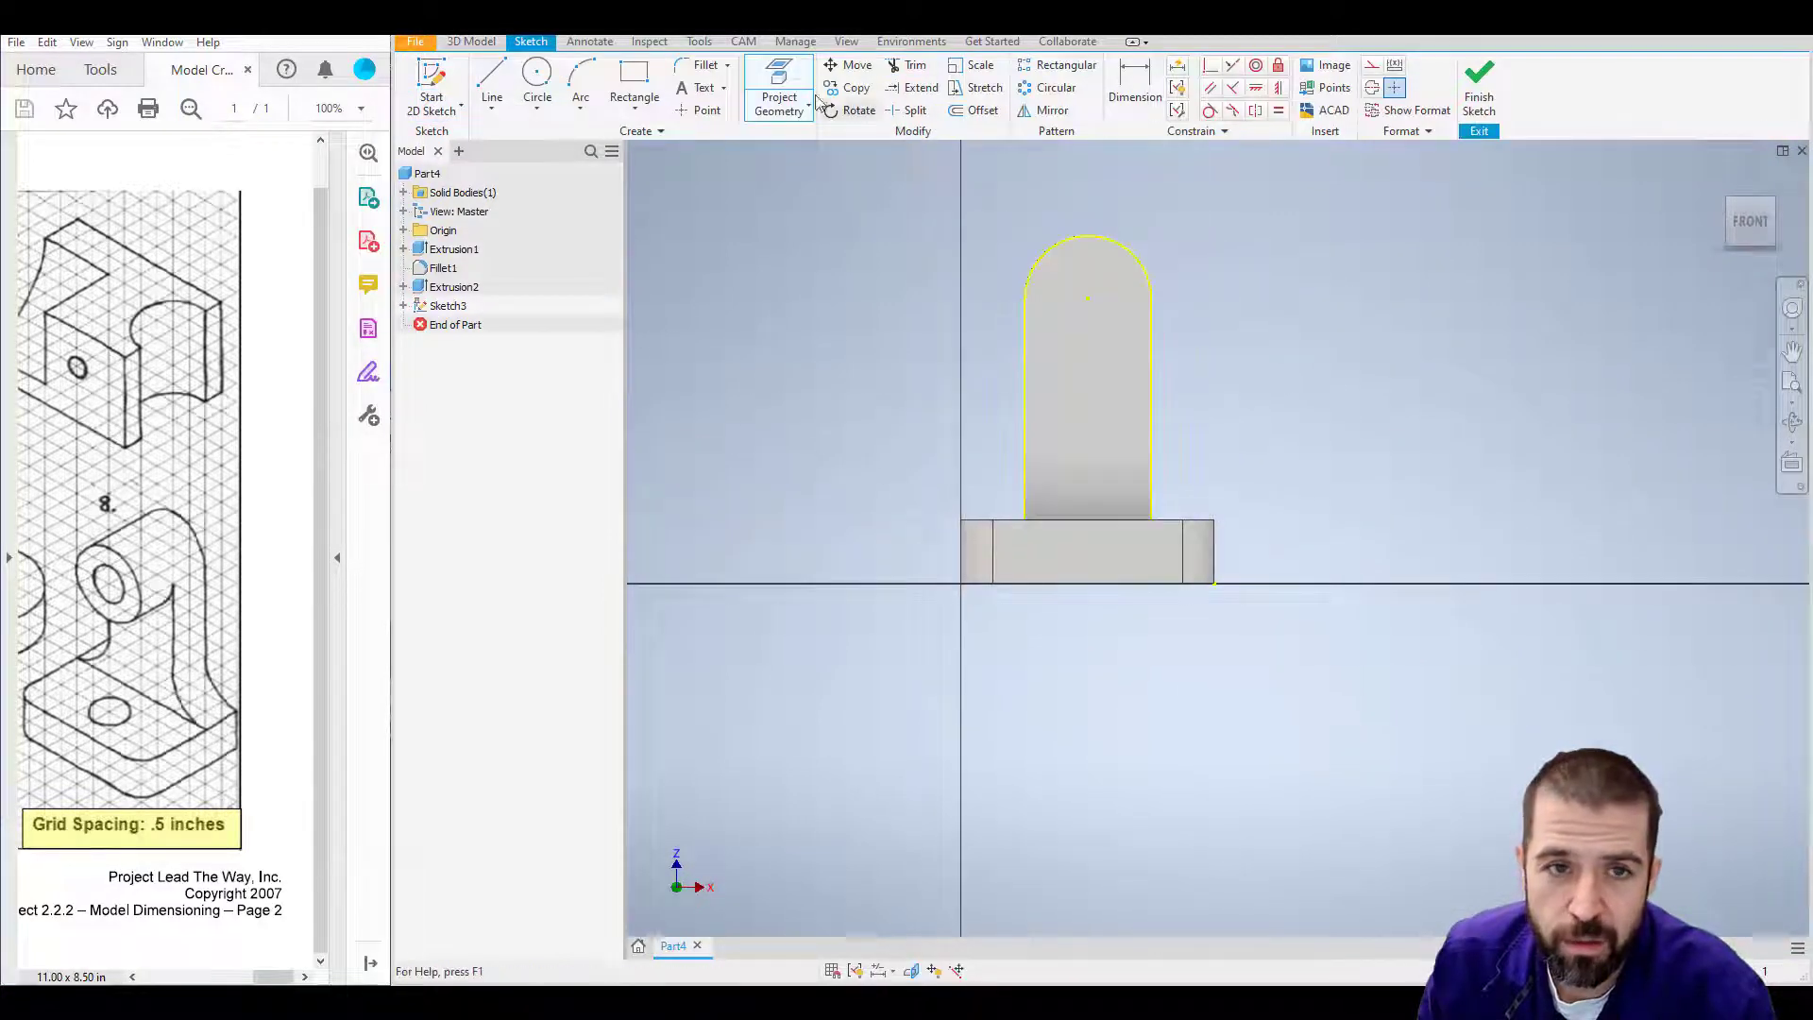
click(536, 80)
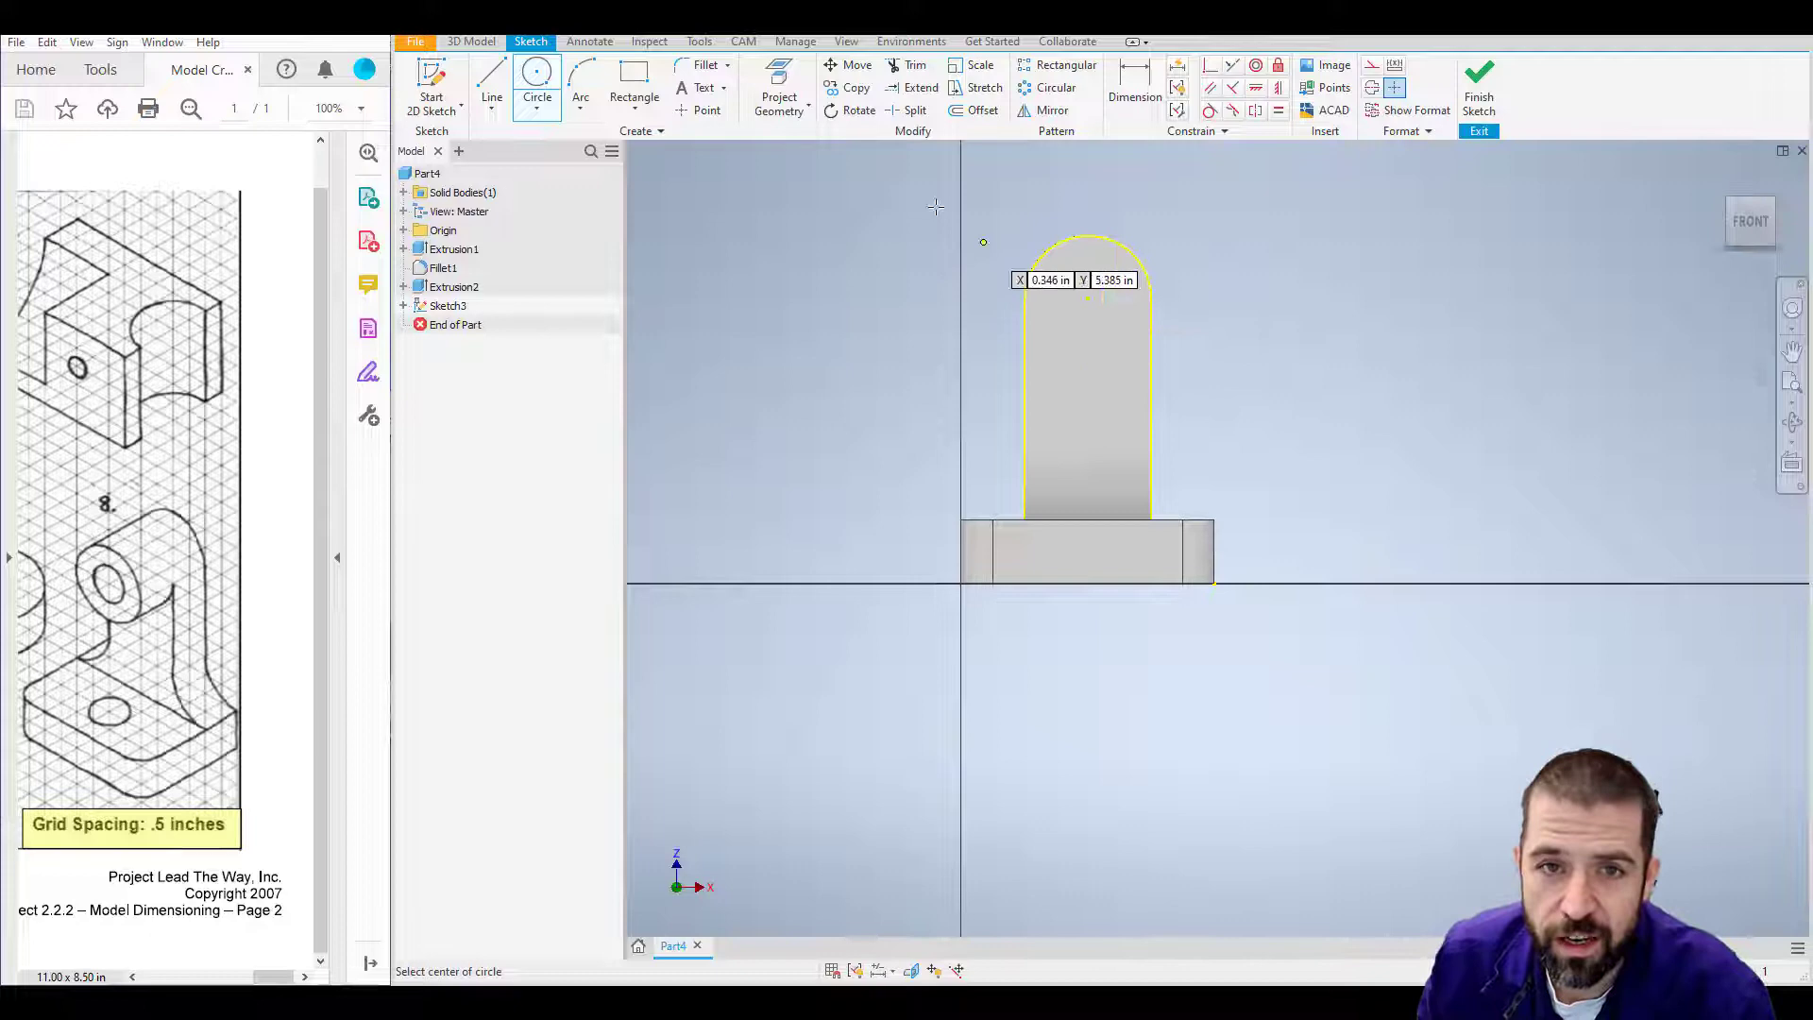
click(1088, 299)
click(1151, 299)
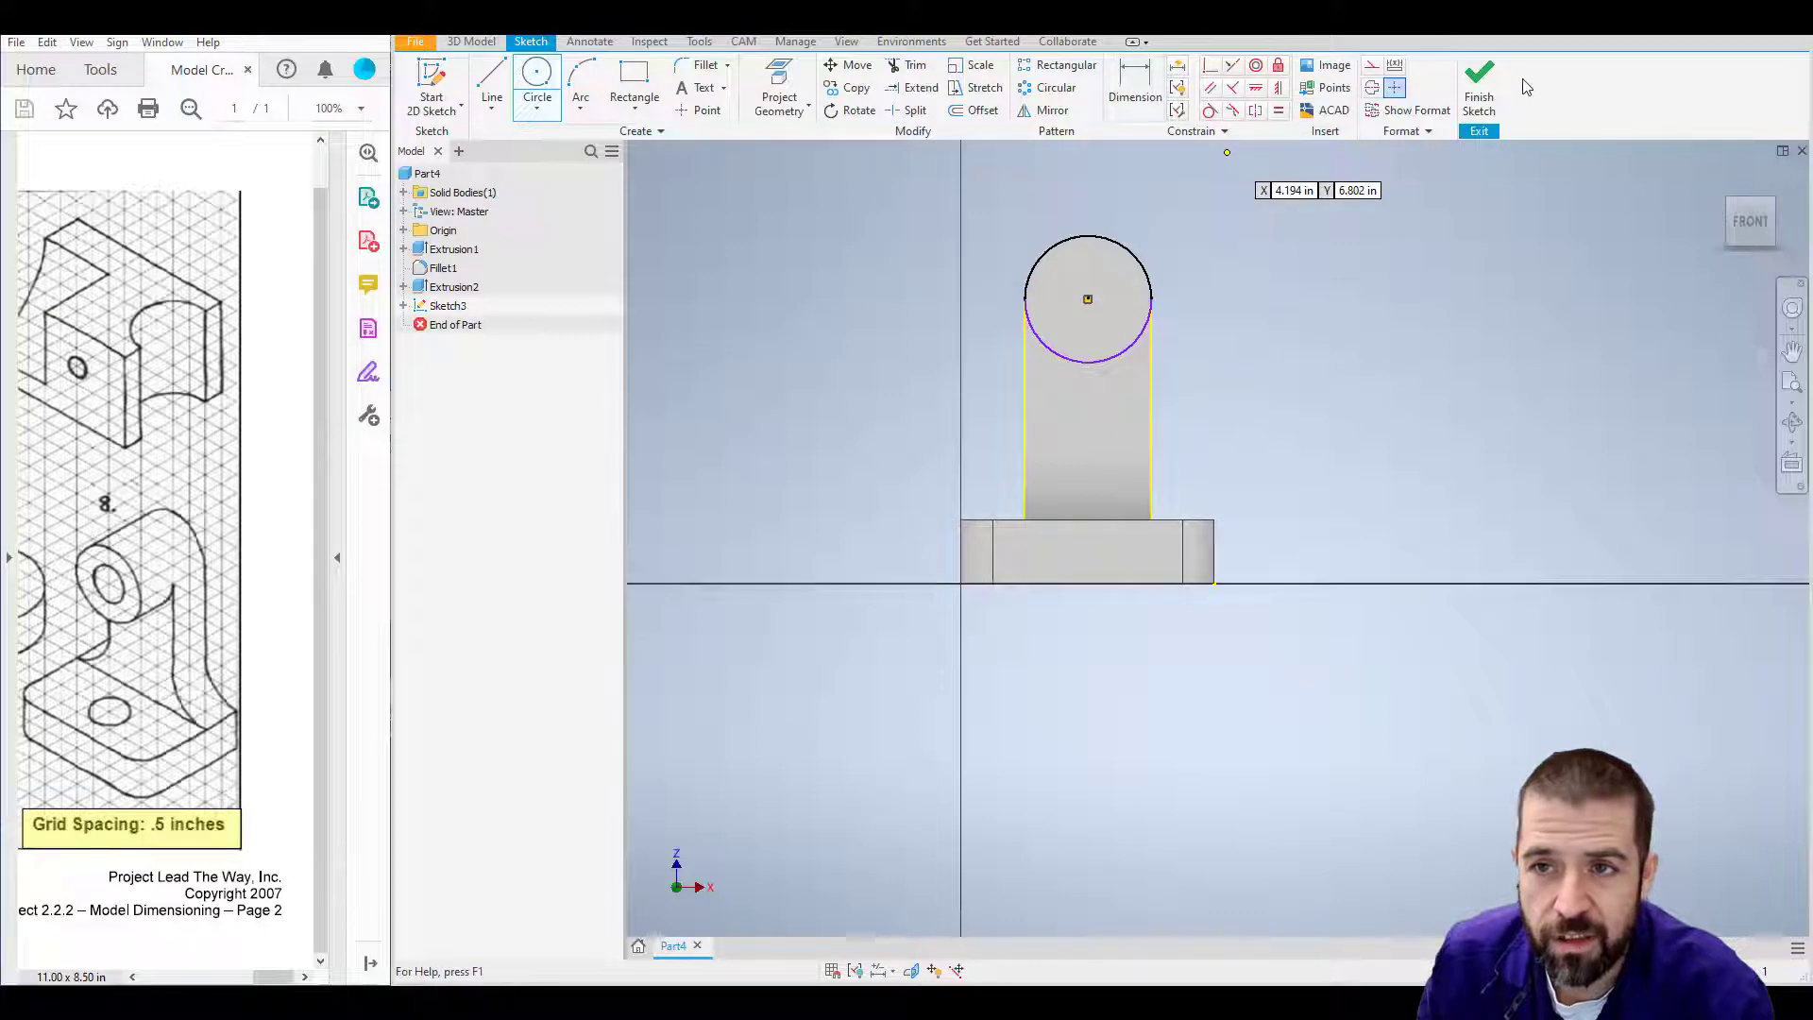
click(1479, 80)
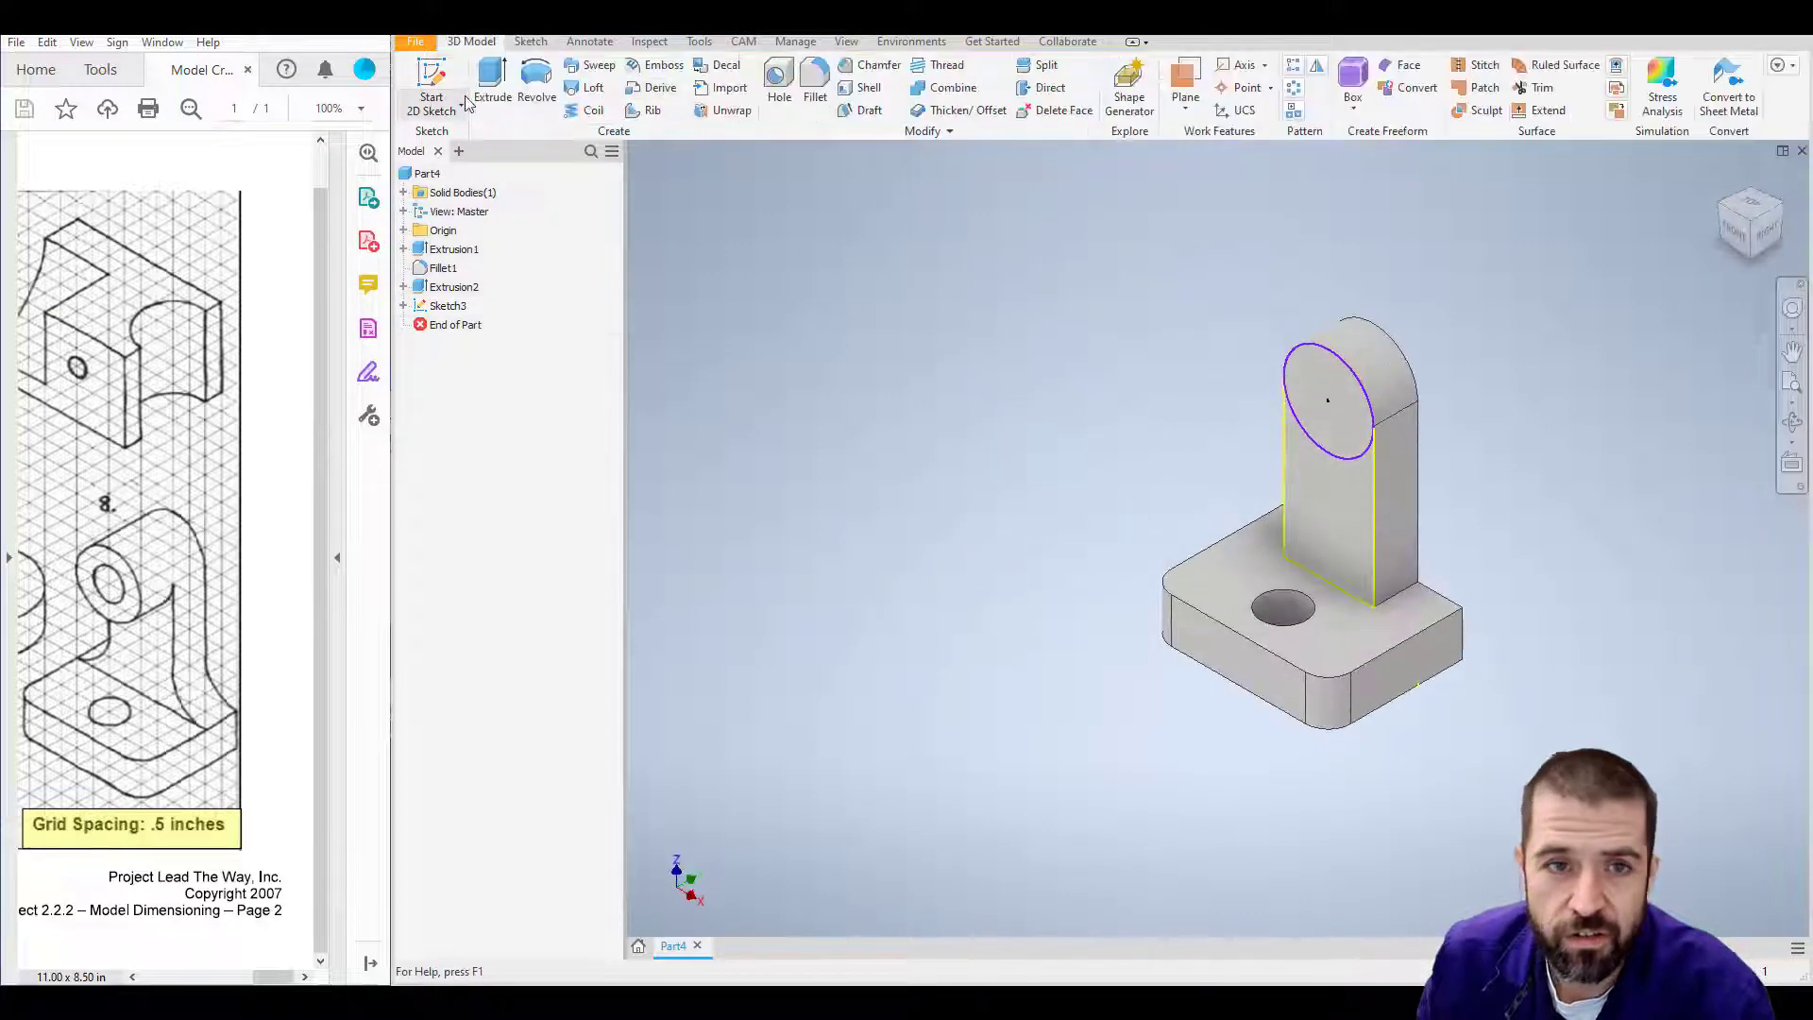
Step: Extrude the Sketch3 circle 1.000 in into a cylindrical boss and recentre the view
click(491, 78)
click(1342, 410)
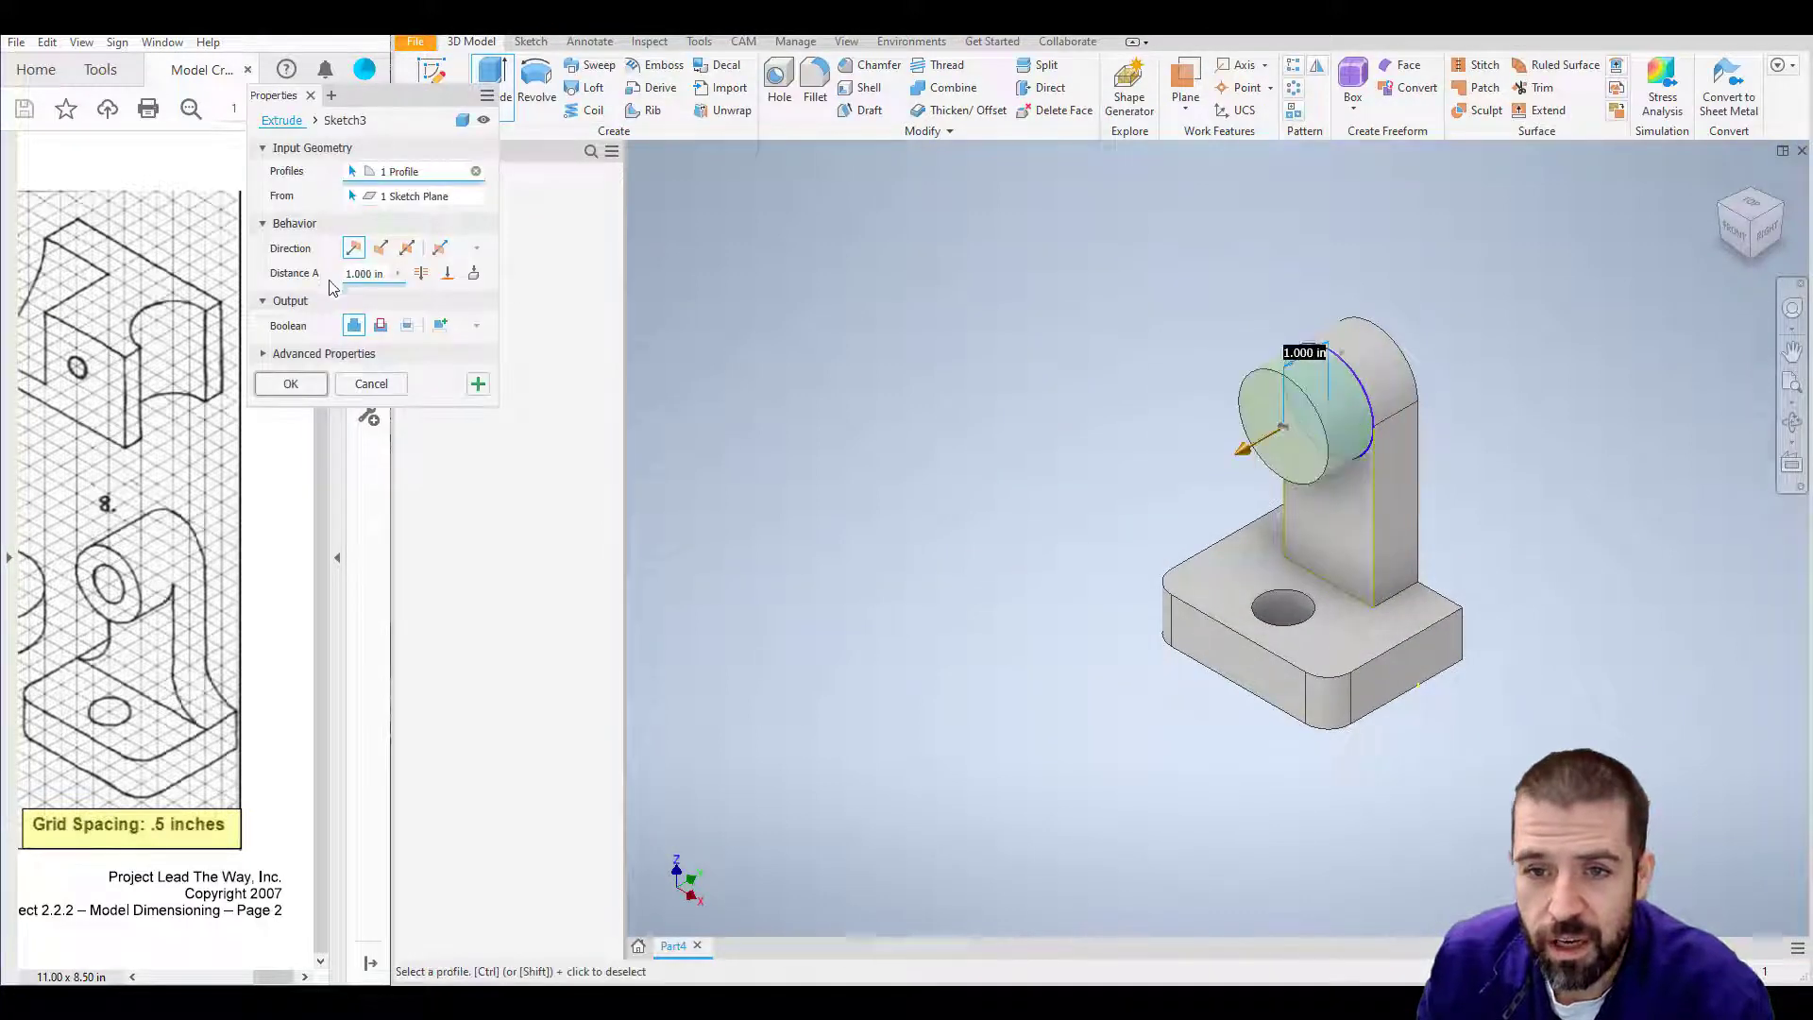
click(290, 383)
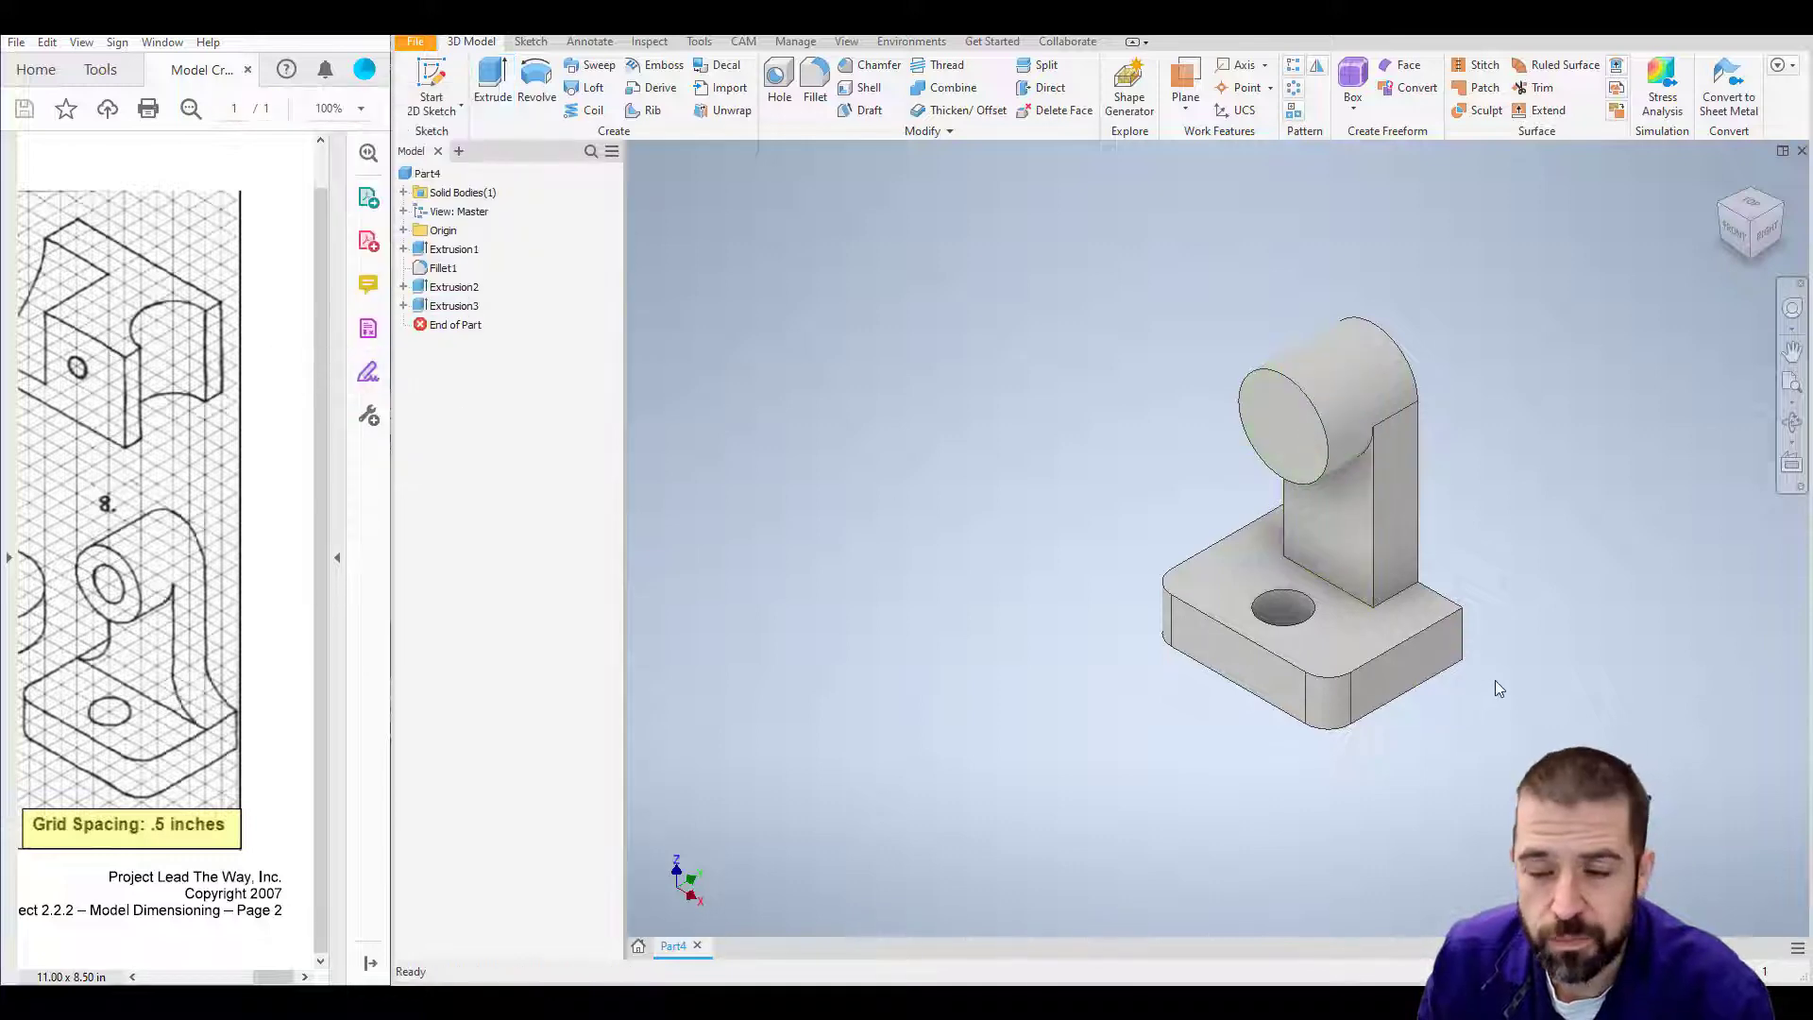
scroll(1445, 496, up, 5)
scroll(1402, 451, down, 3)
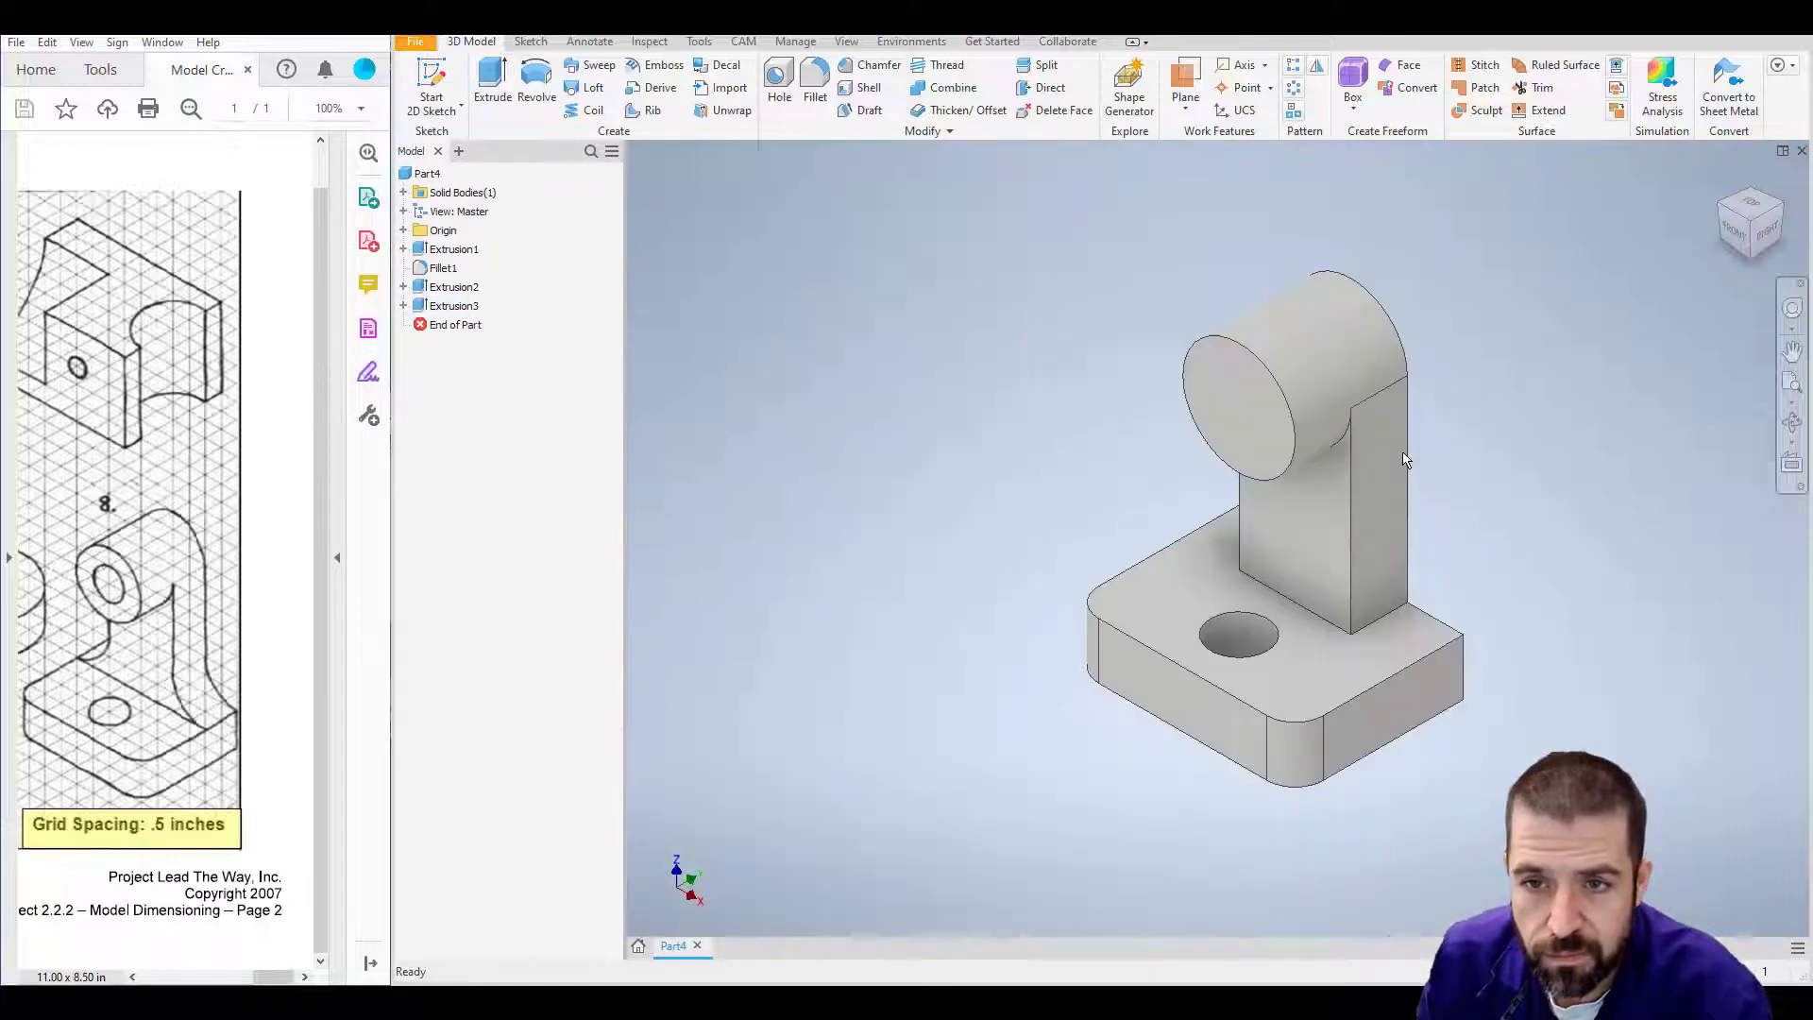
middle_drag(1388, 433, 1283, 405)
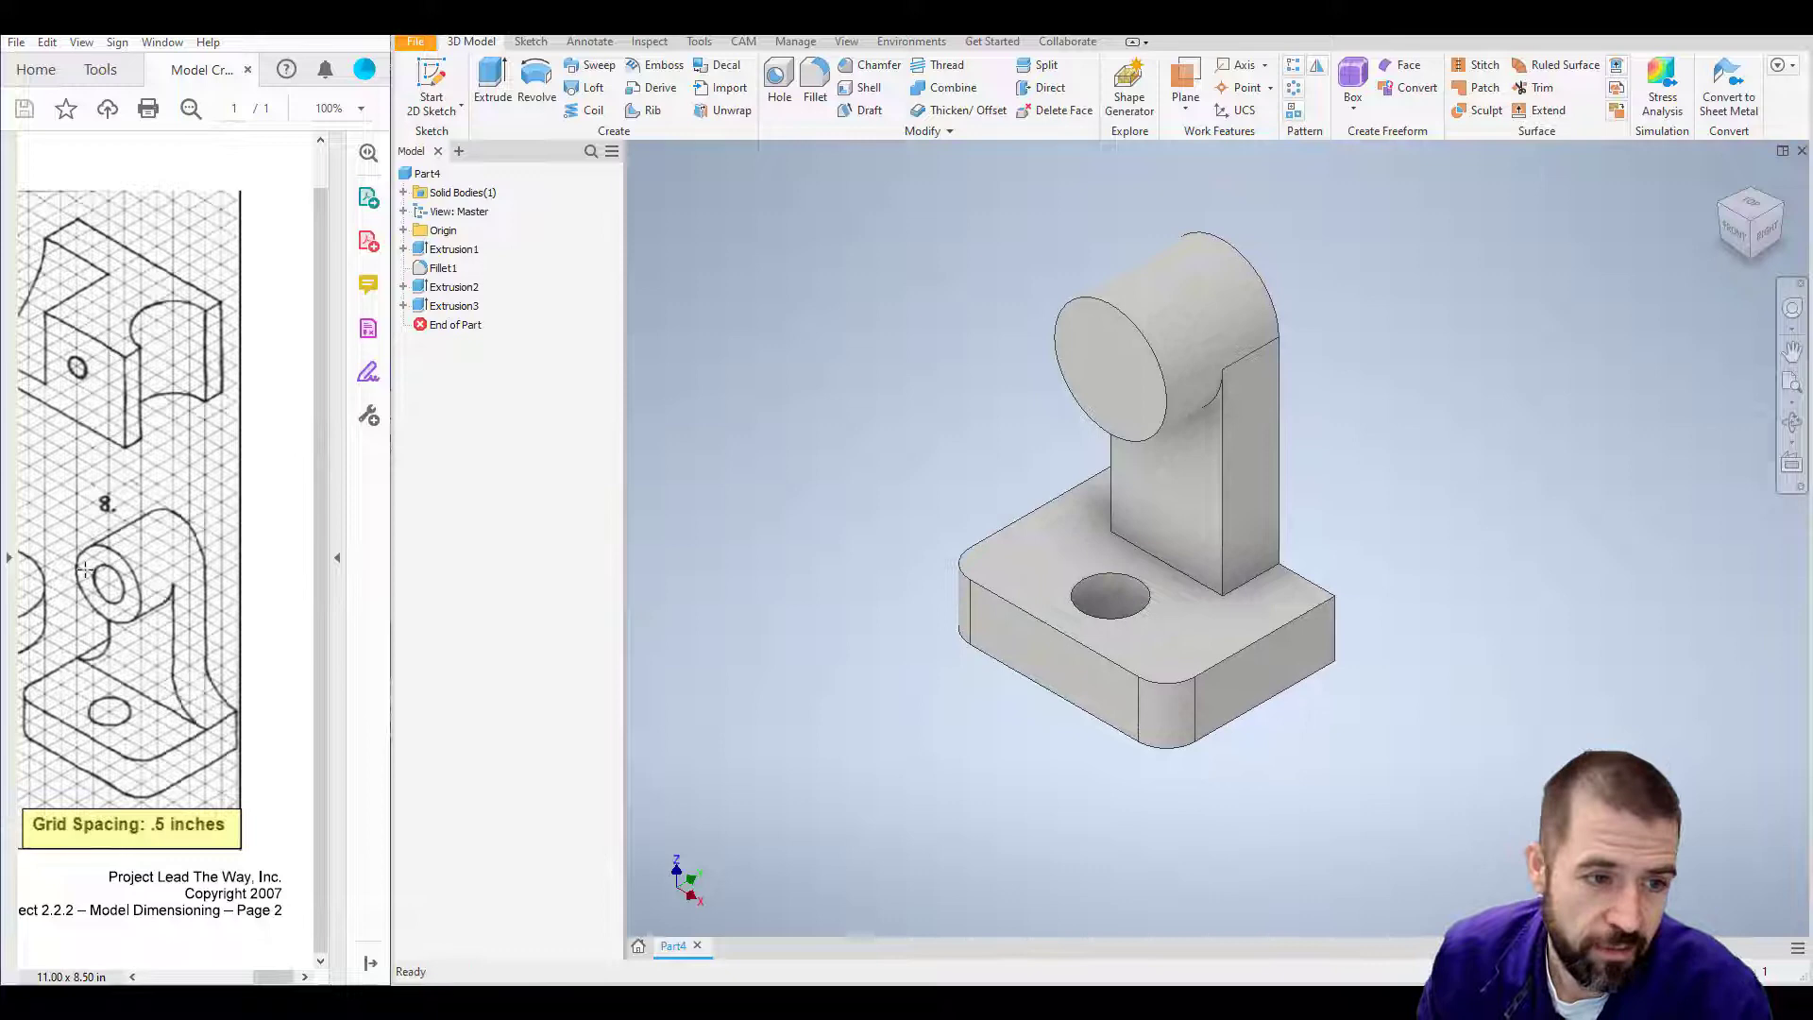
Step: Start a sketch on the cylinder boss's end face and project its circular edge
click(431, 83)
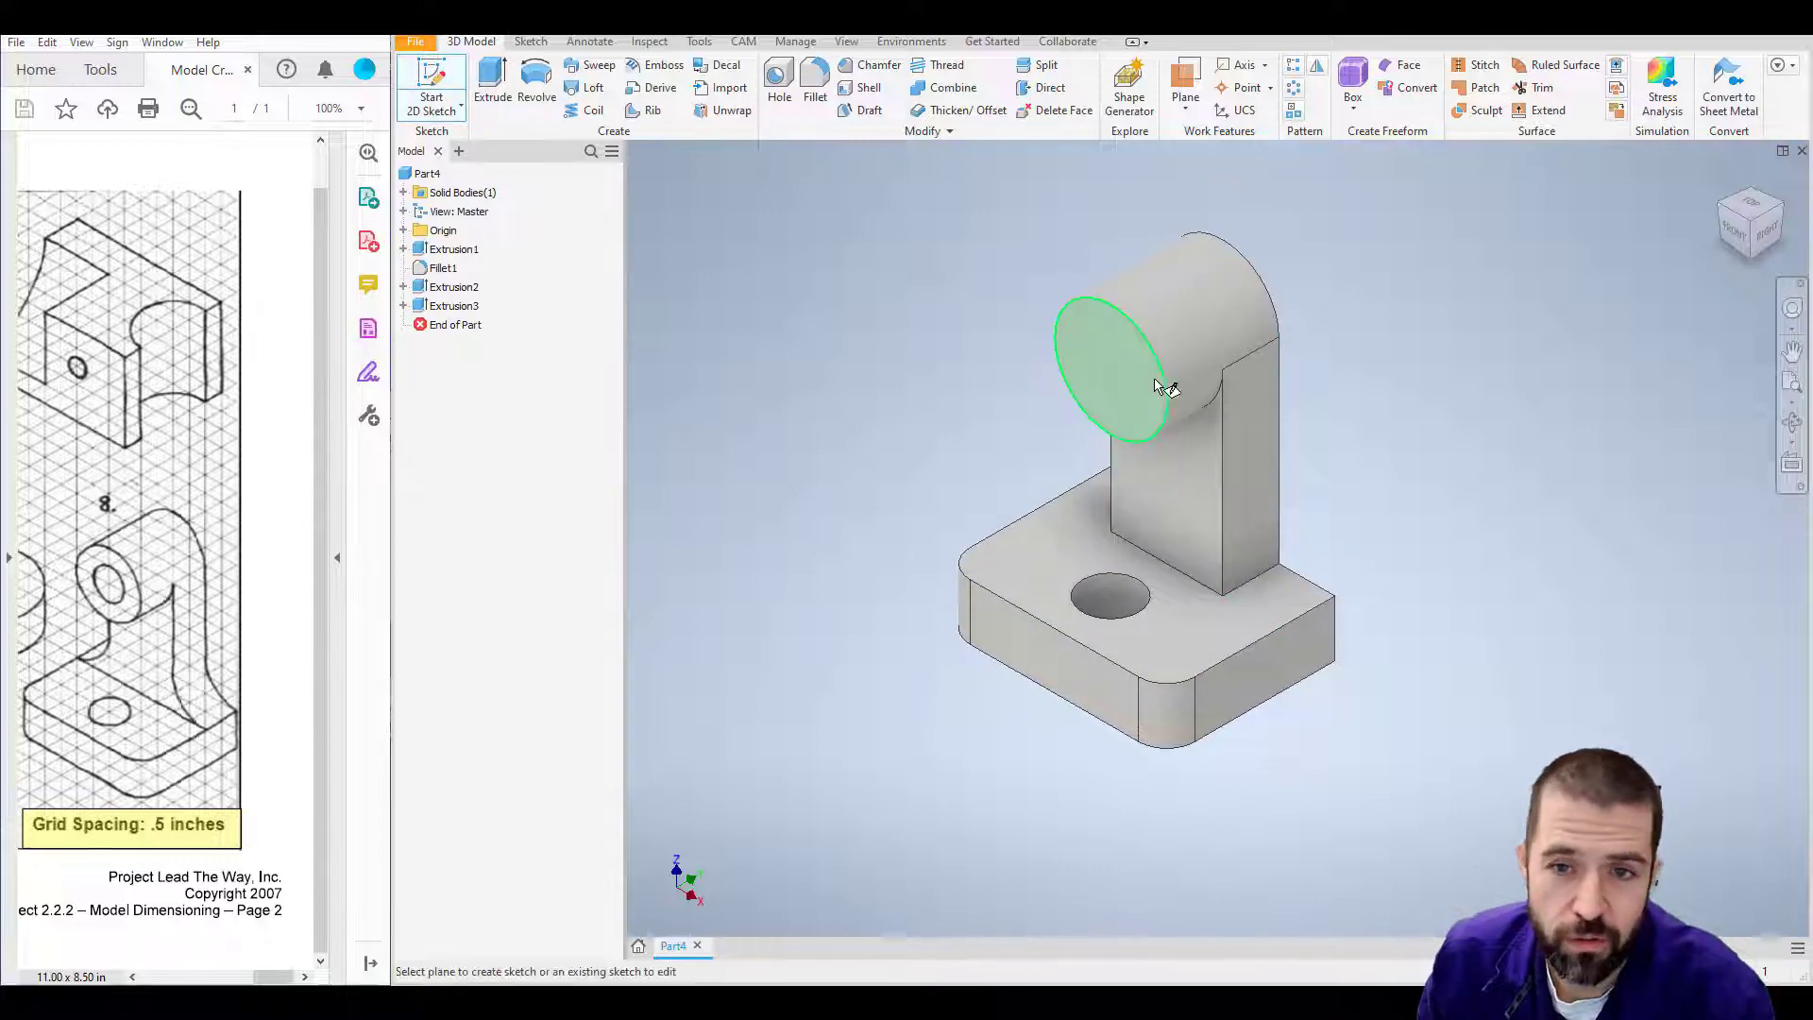
click(1158, 381)
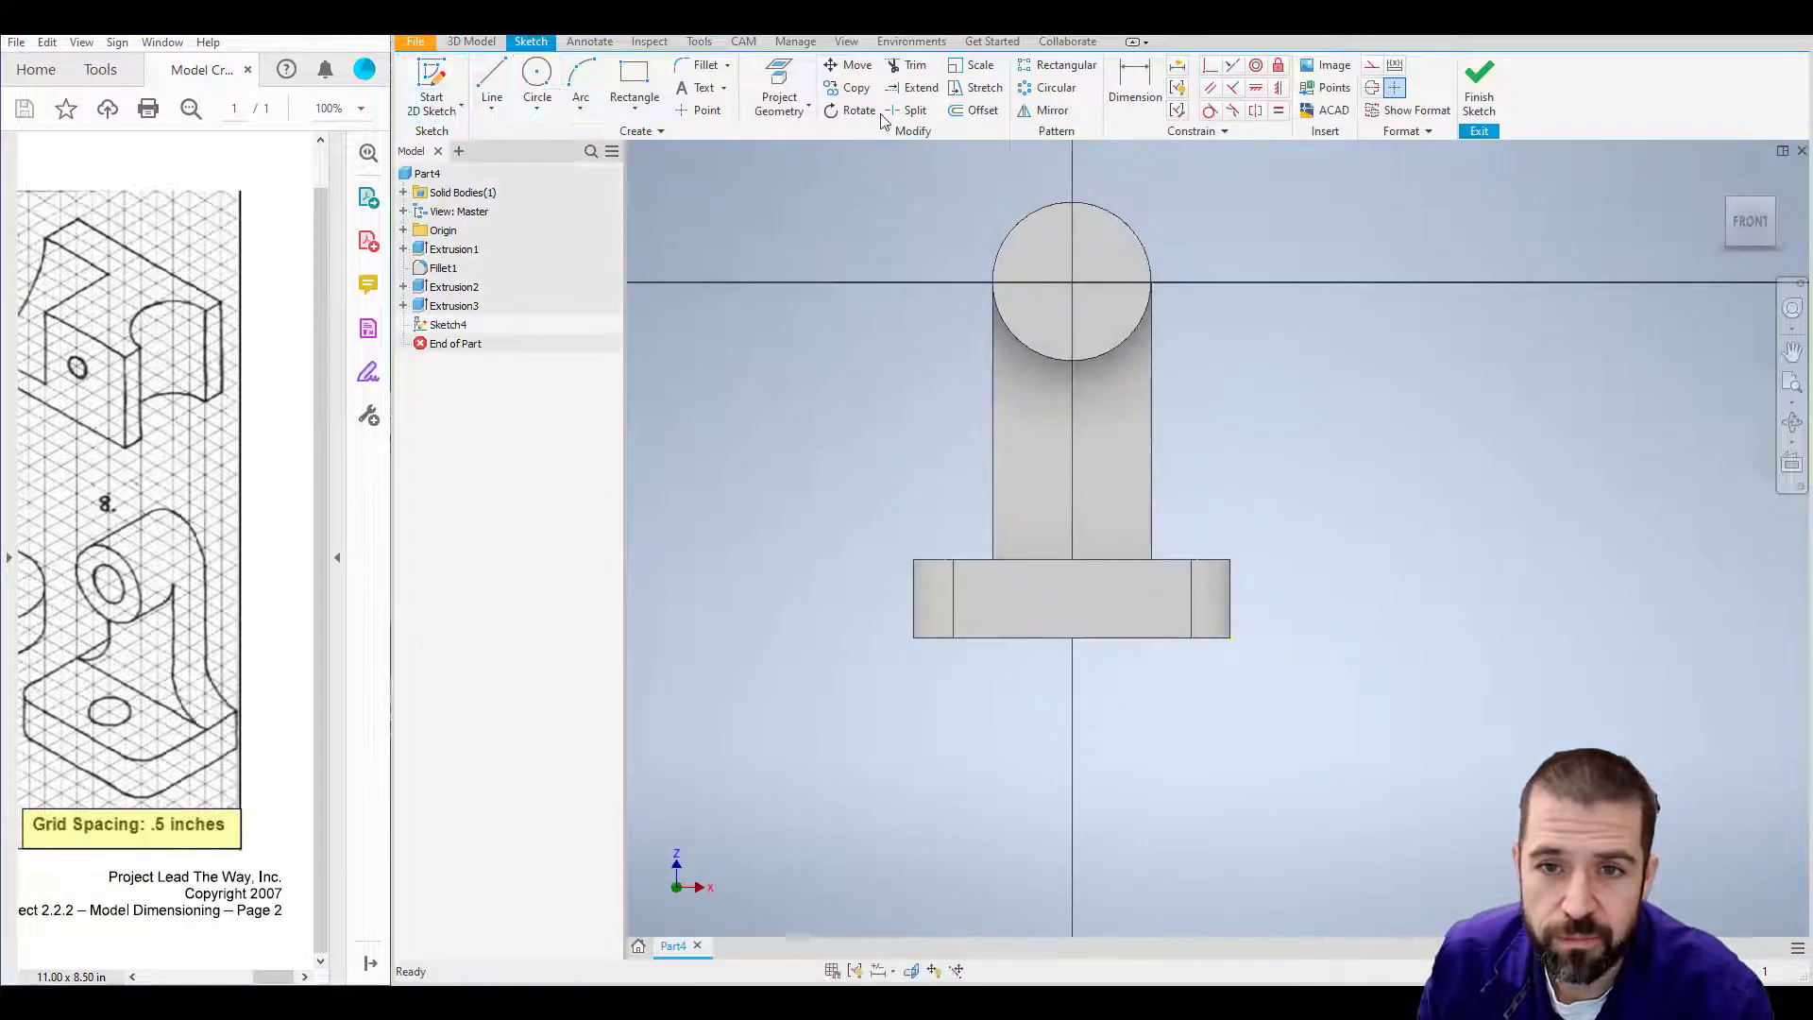
click(779, 85)
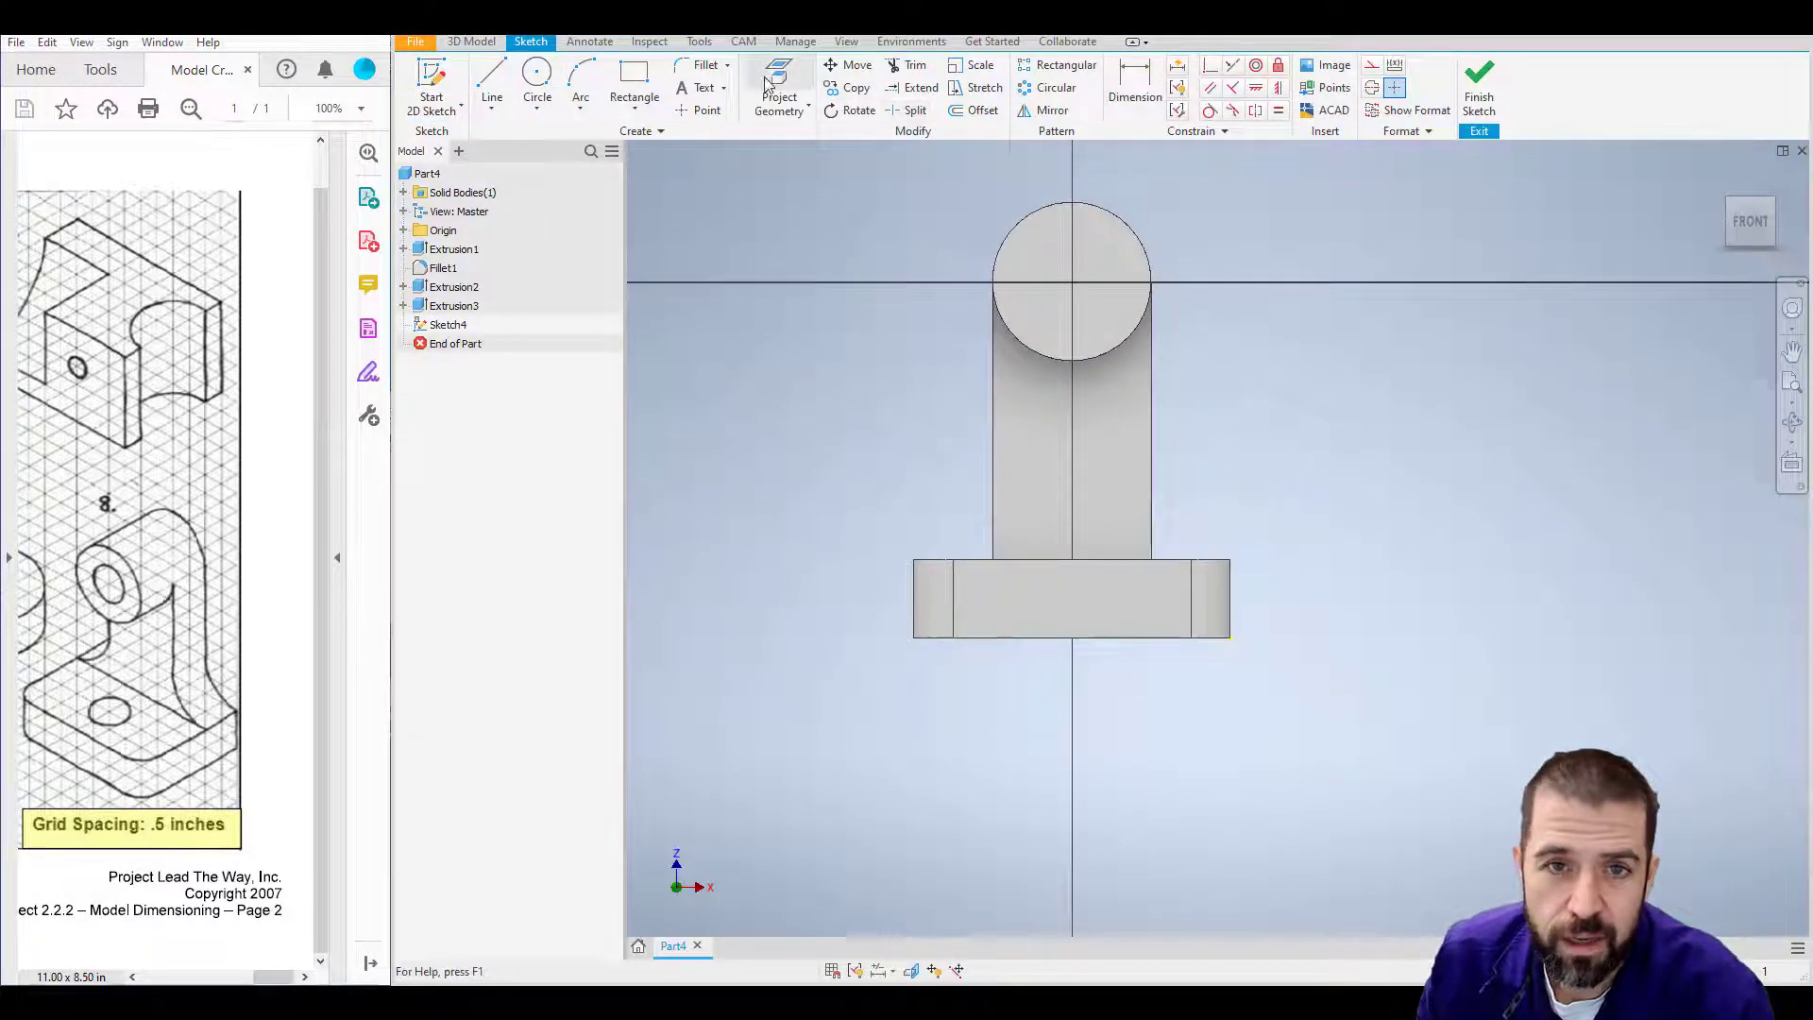
click(1073, 300)
Step: Draw a 1.000 diameter circle at the projected centre and finish the sketch
key(c)
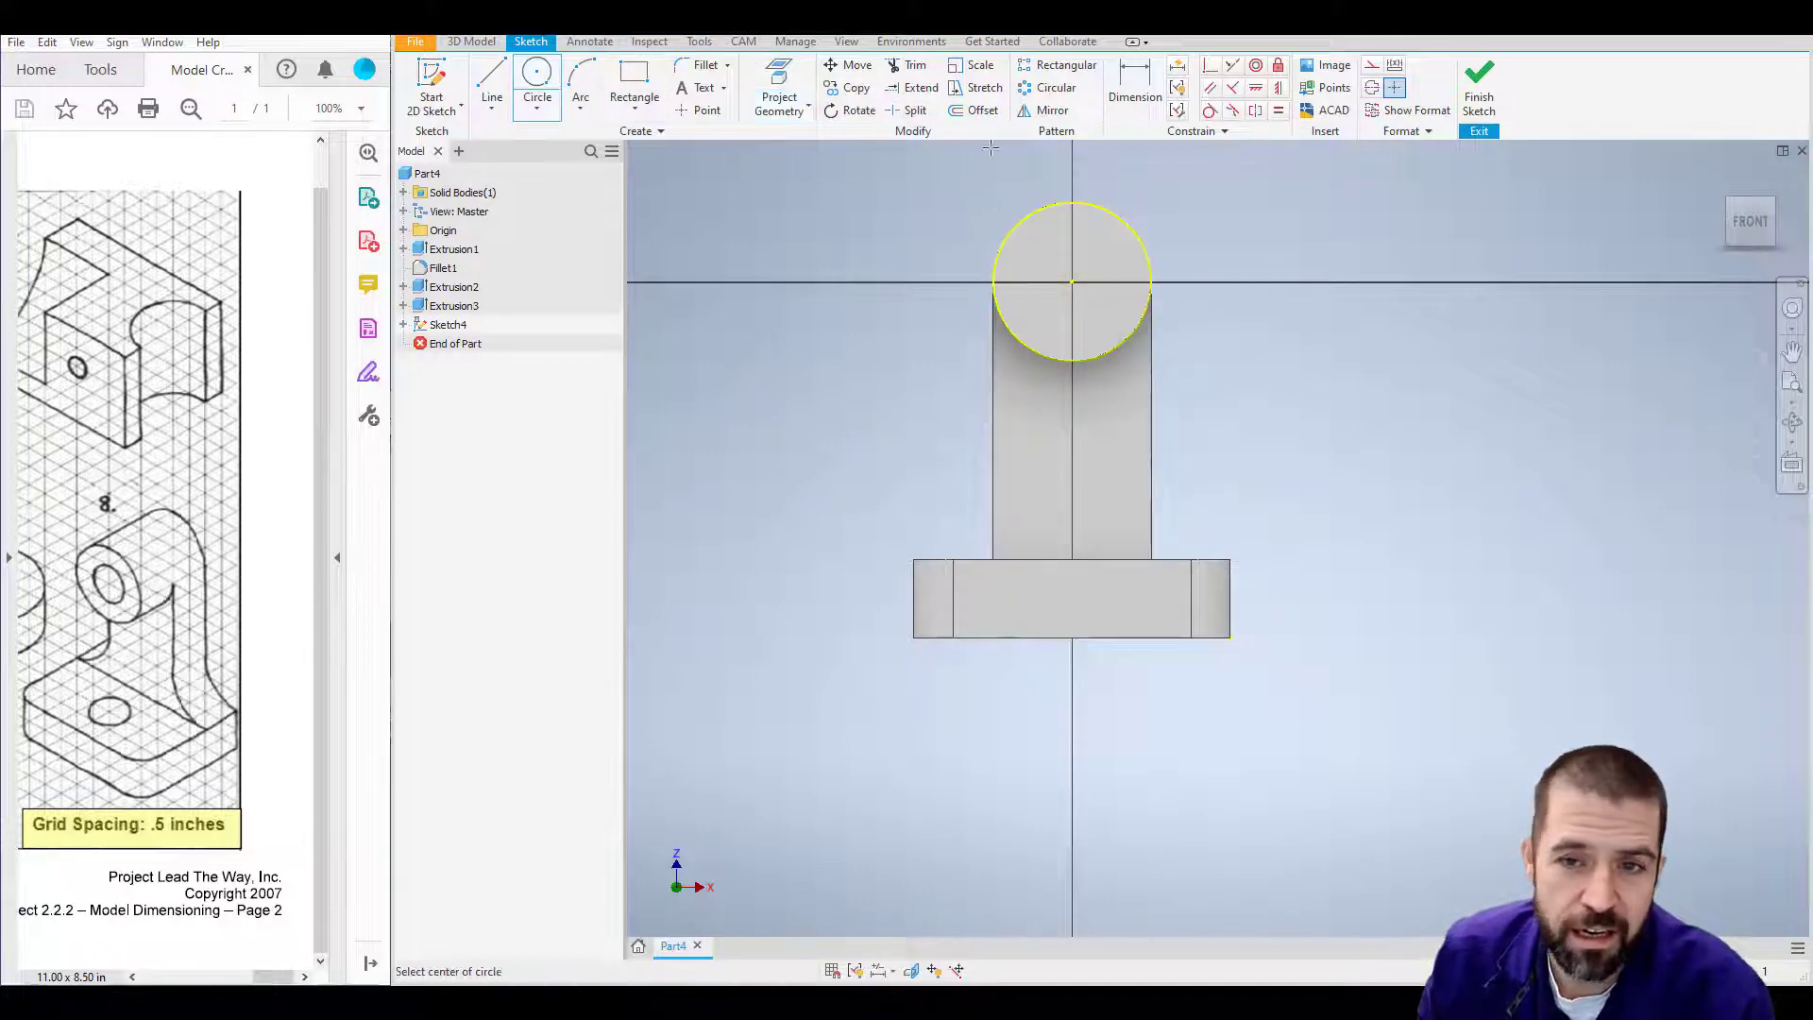
click(1072, 281)
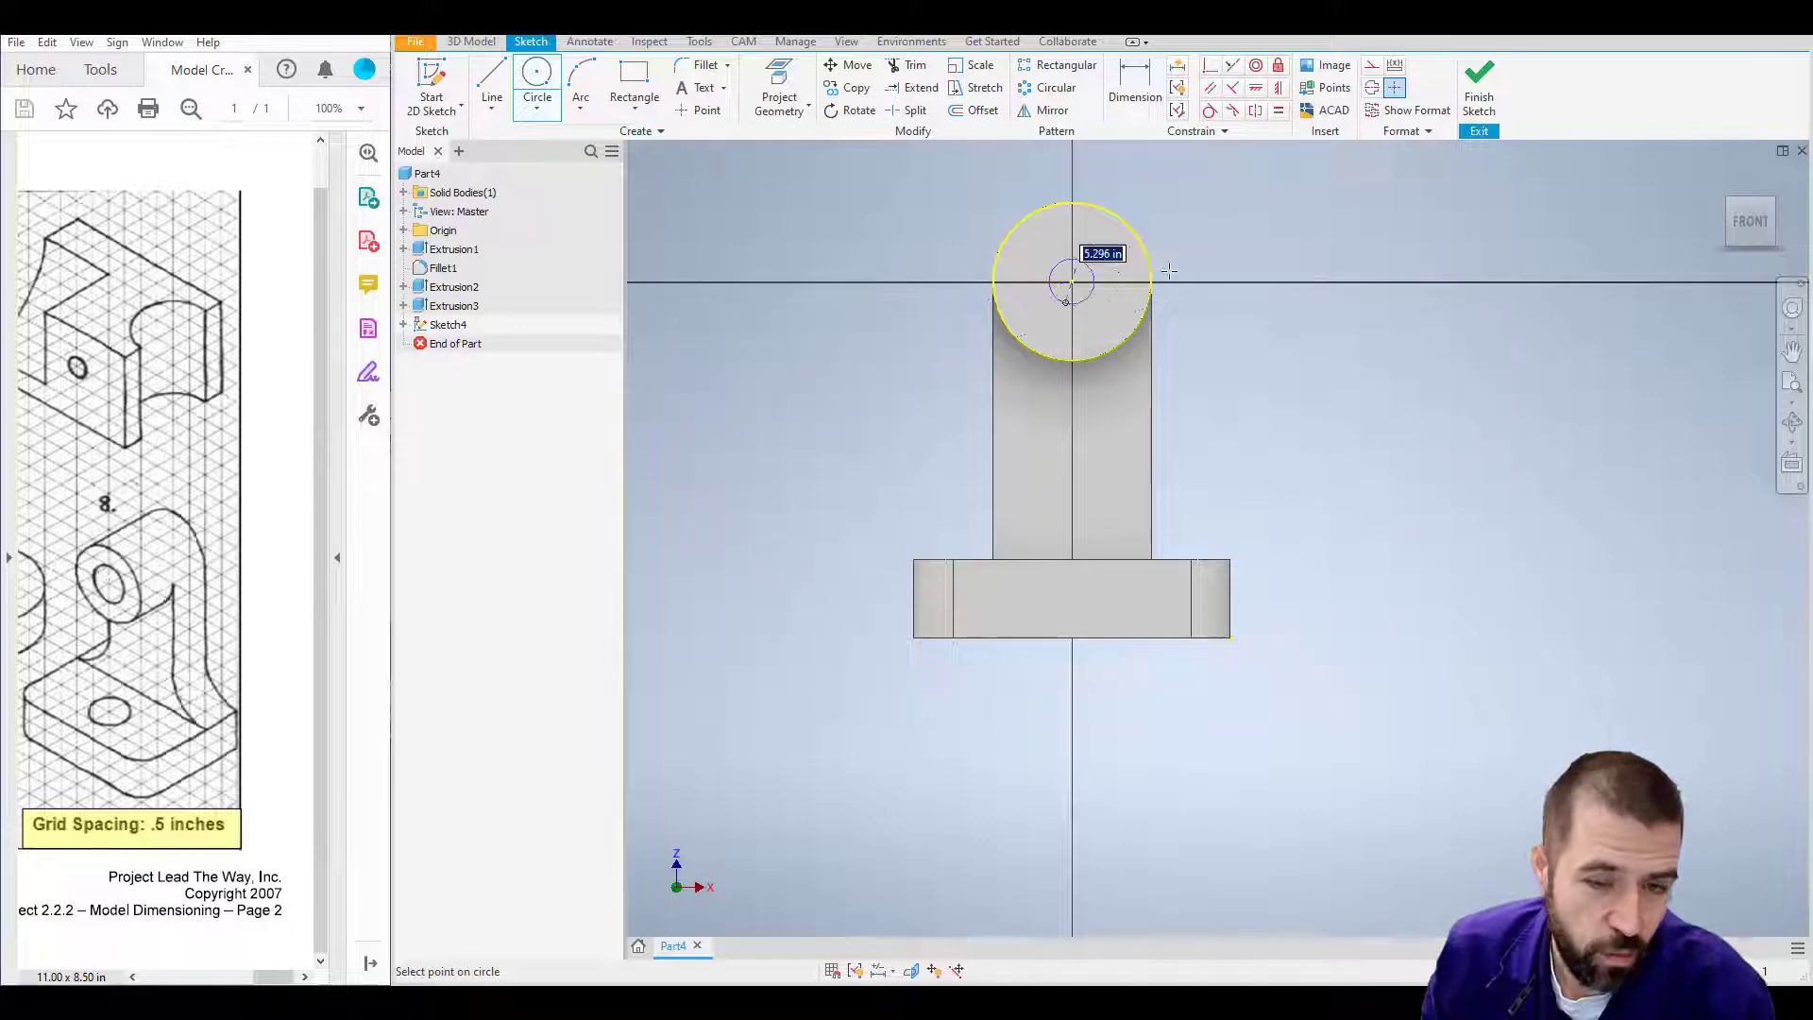
text(1)
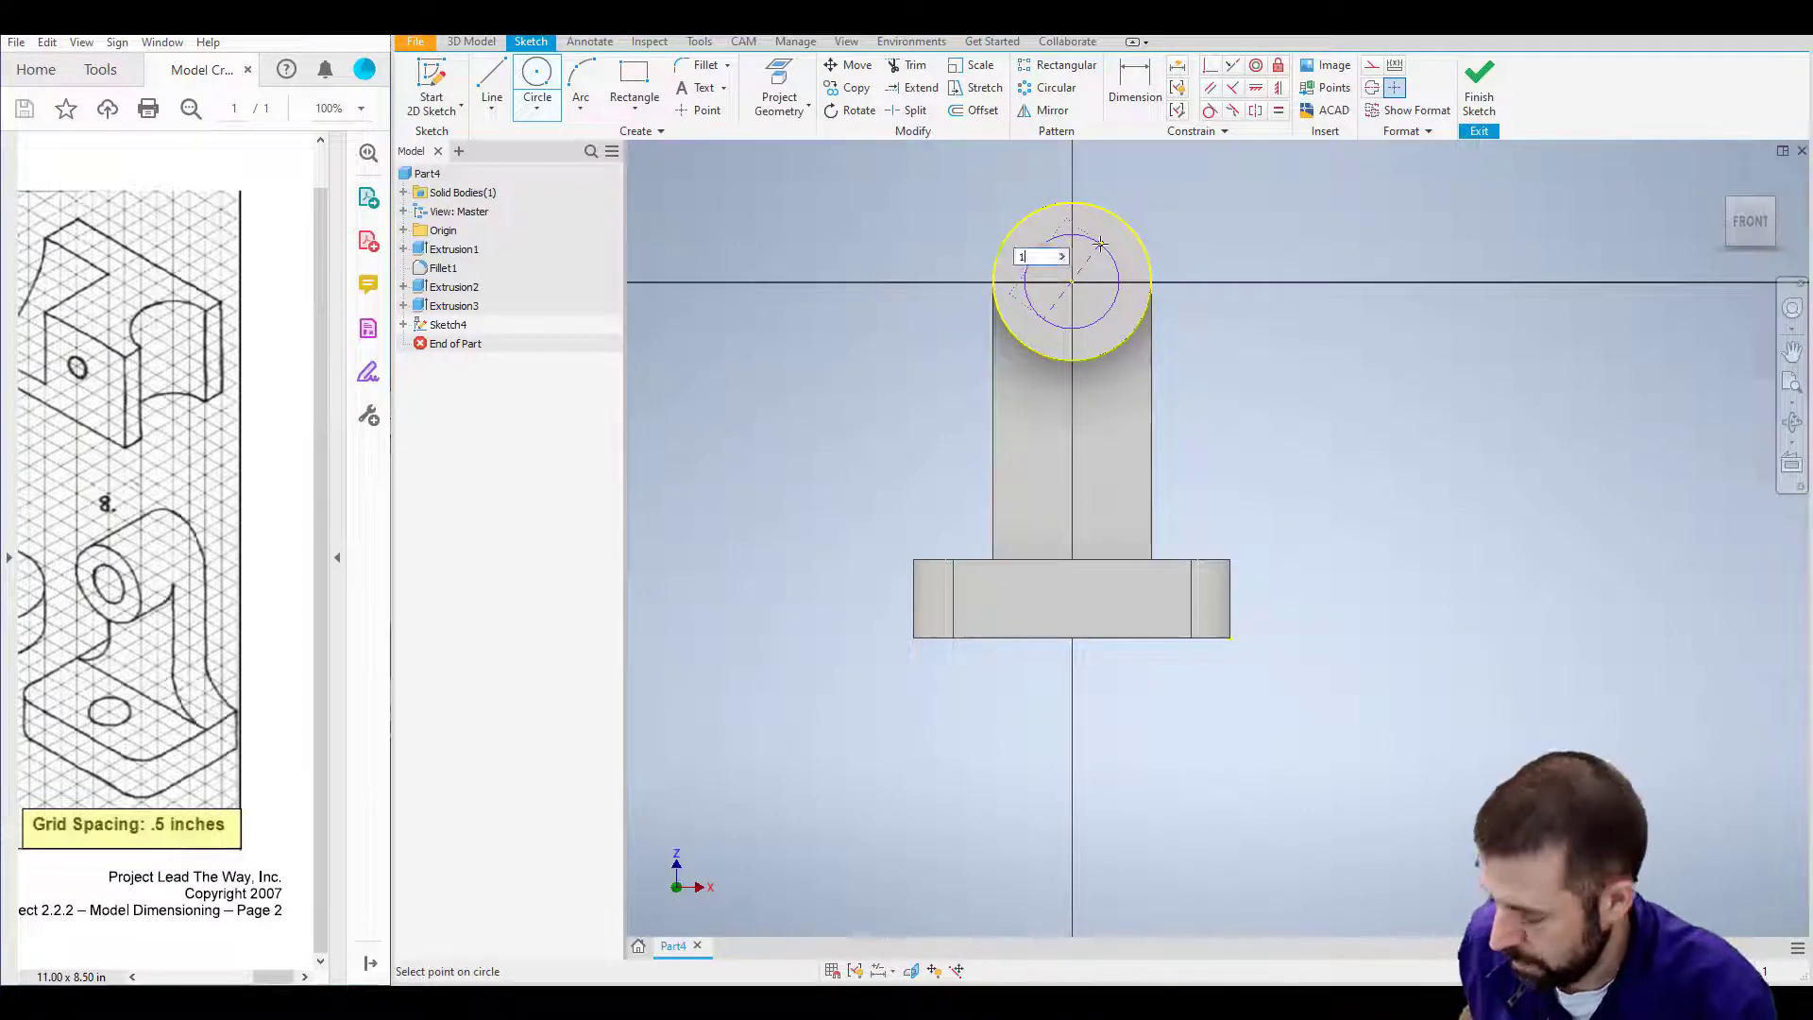
key(Return)
click(1481, 89)
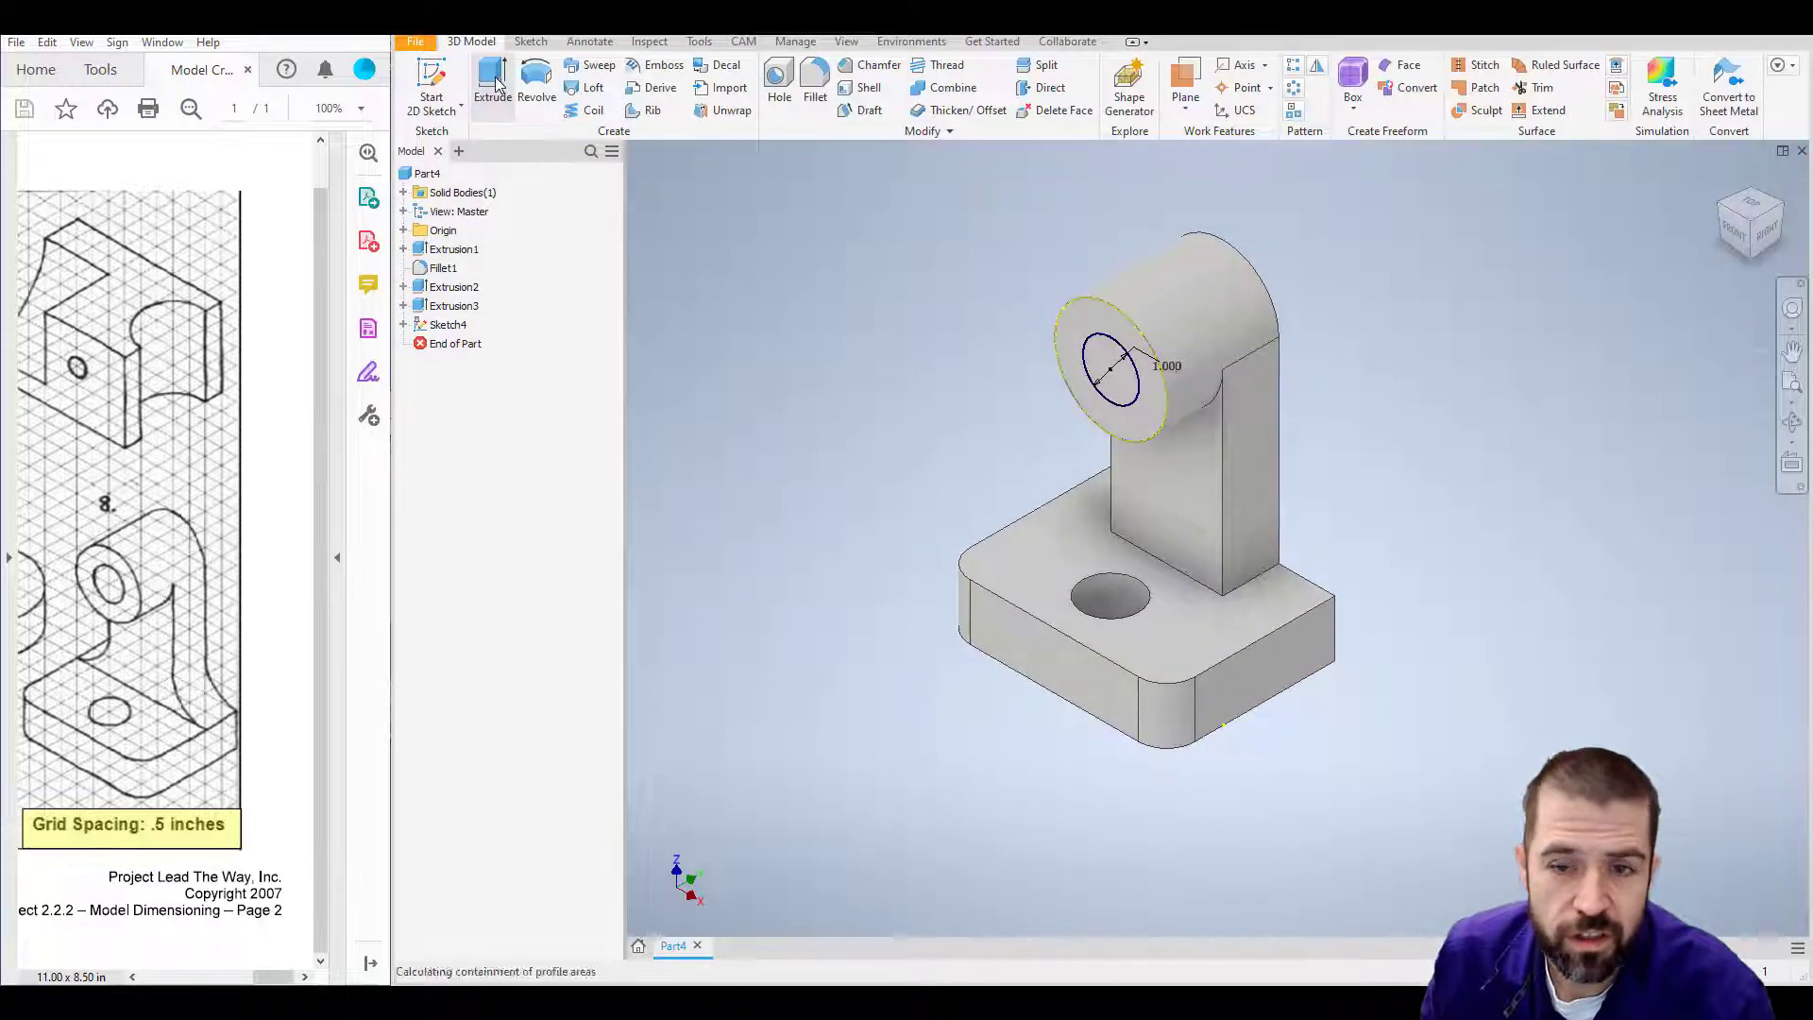
Step: Extrude the inner 1.000 circle as a Through All cut to bore the boss
click(492, 81)
click(1126, 380)
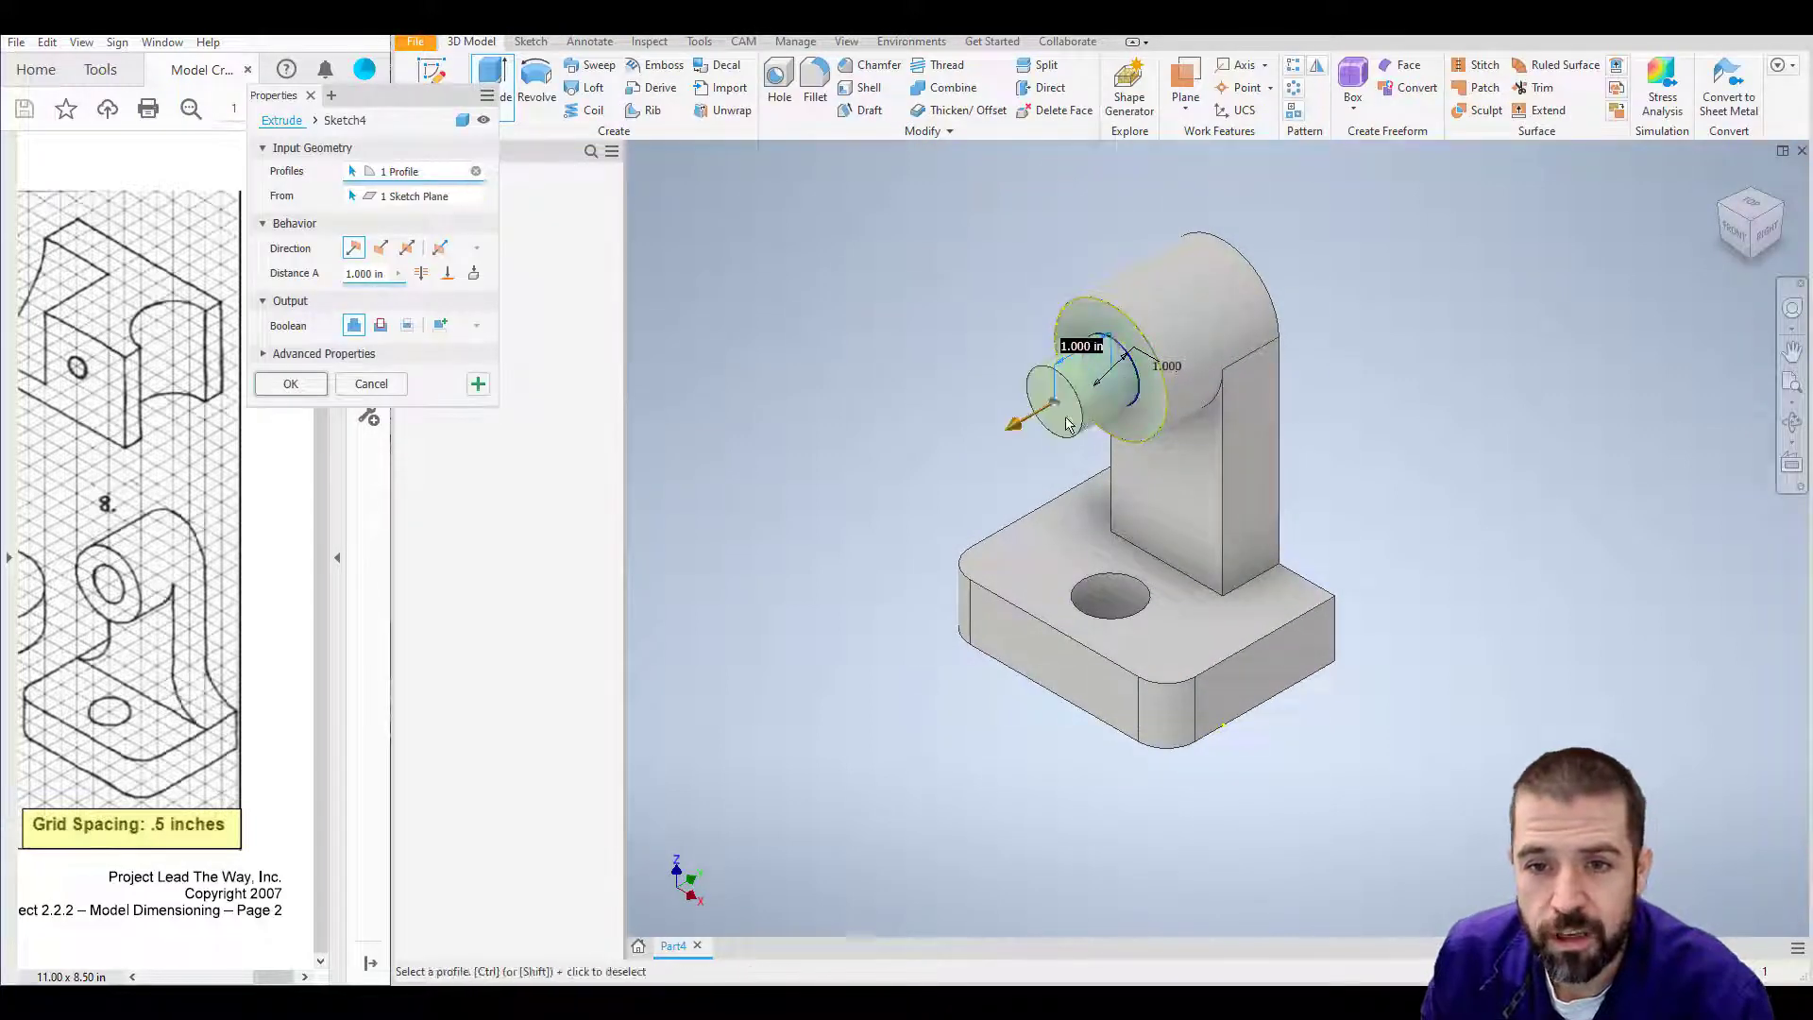
click(381, 325)
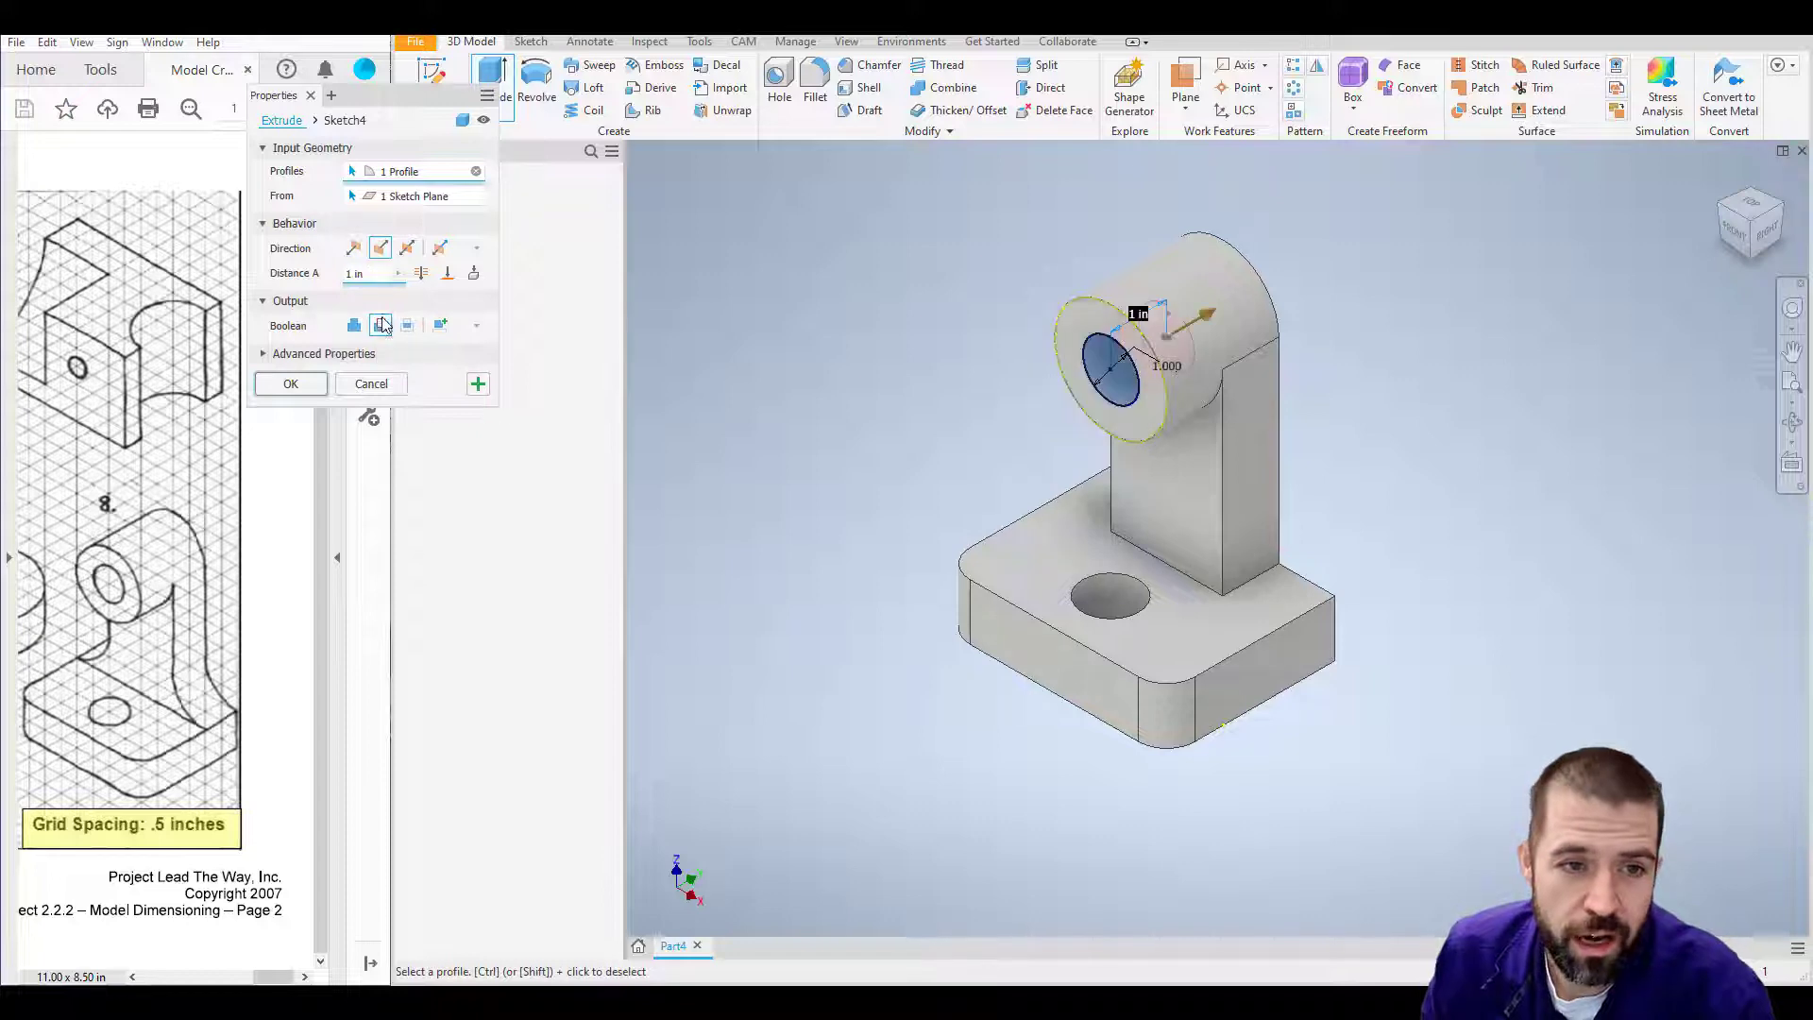
click(420, 274)
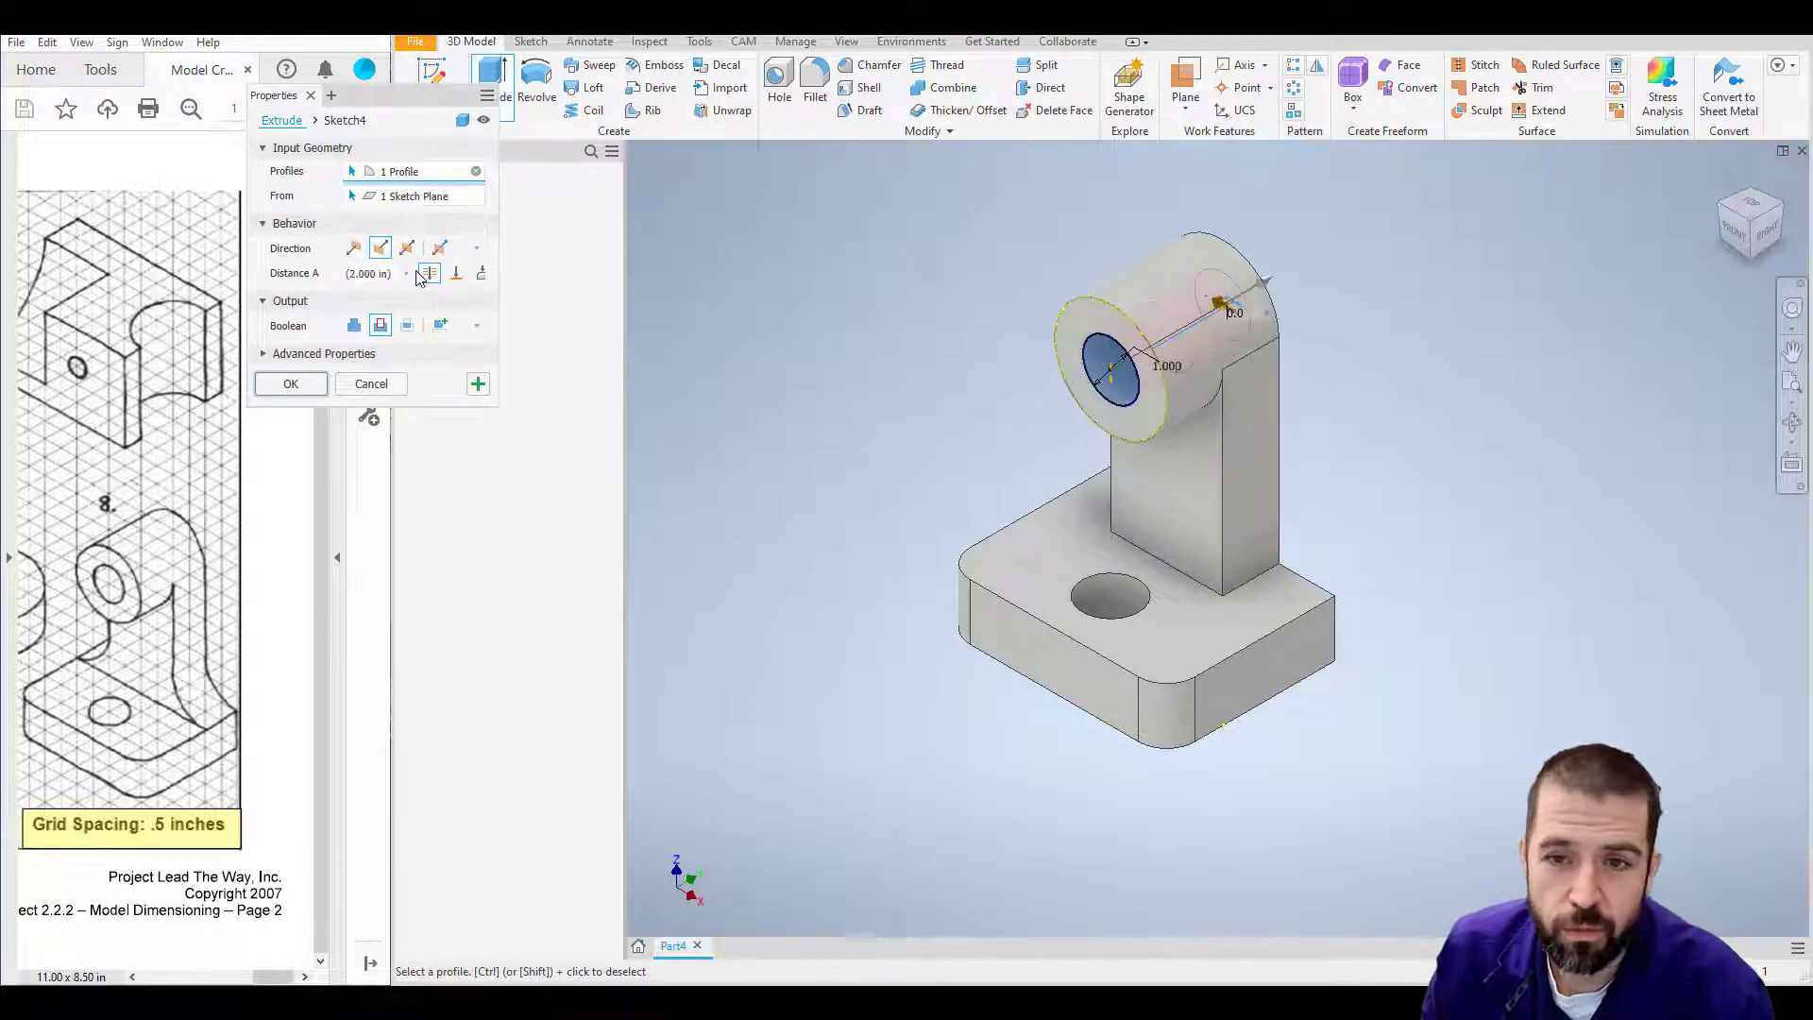
click(311, 389)
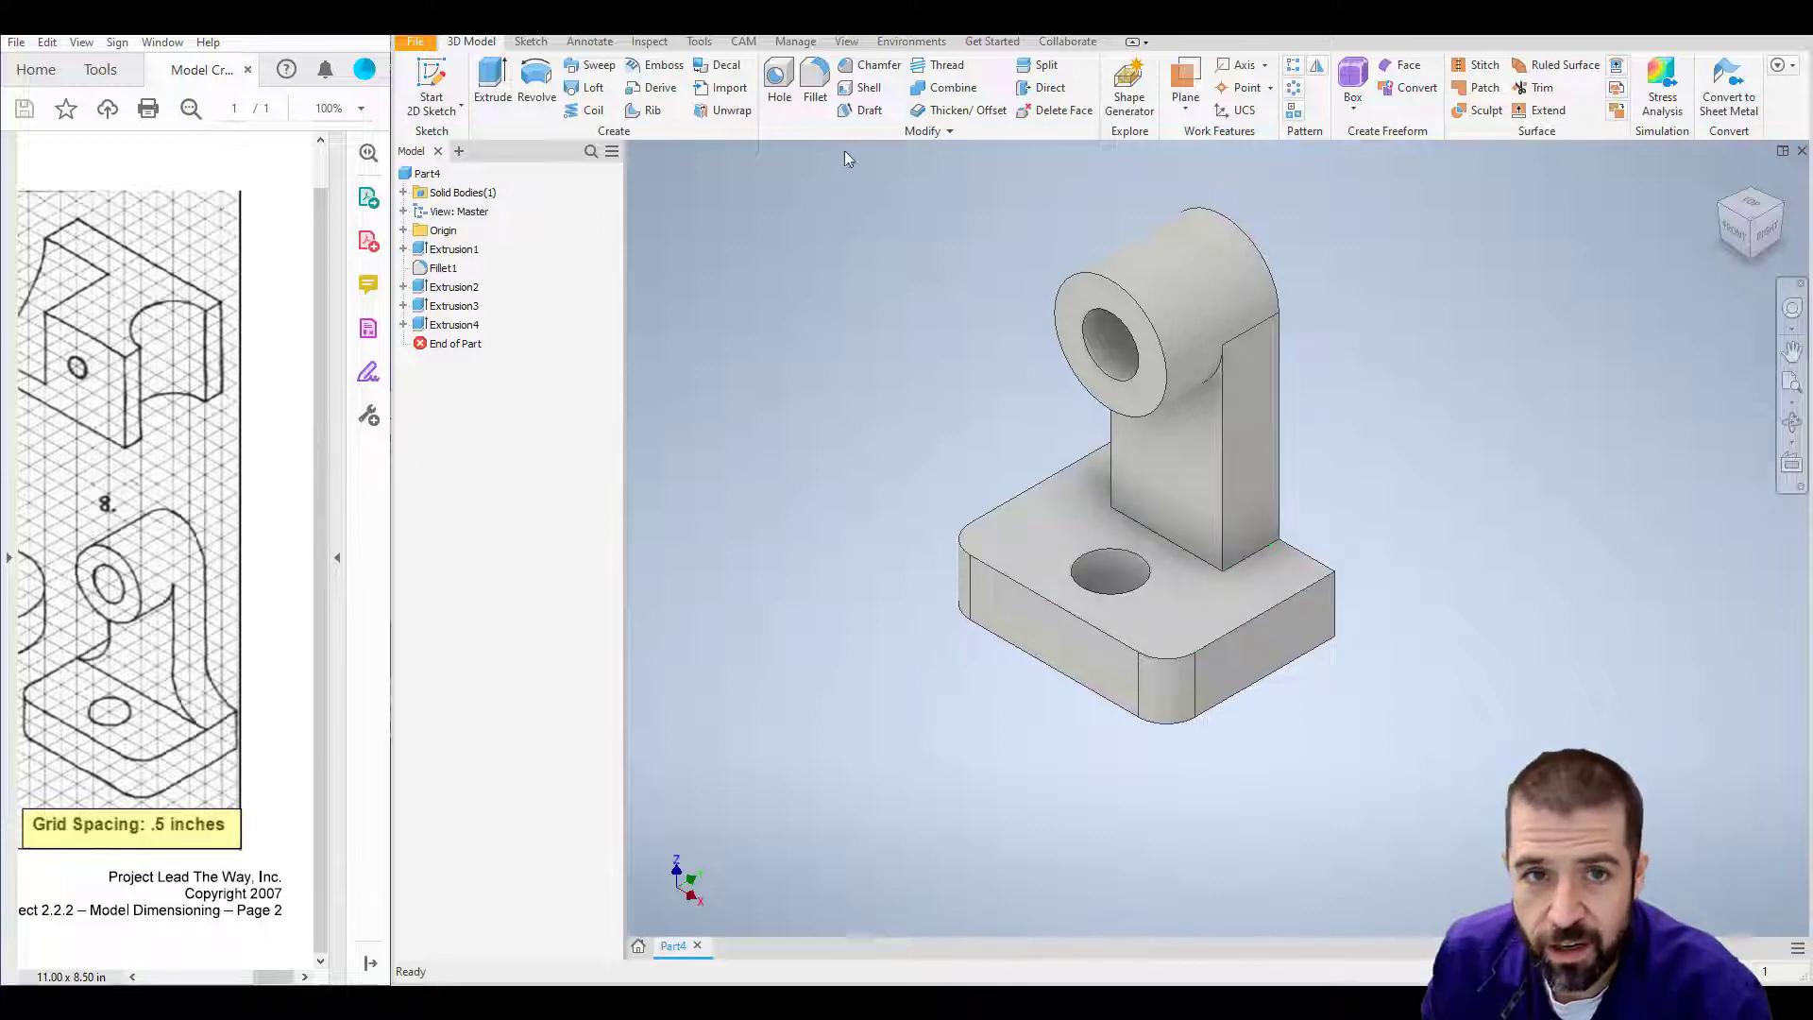
Step: Fillet both edges where the upright meets the base with radius 1
click(815, 83)
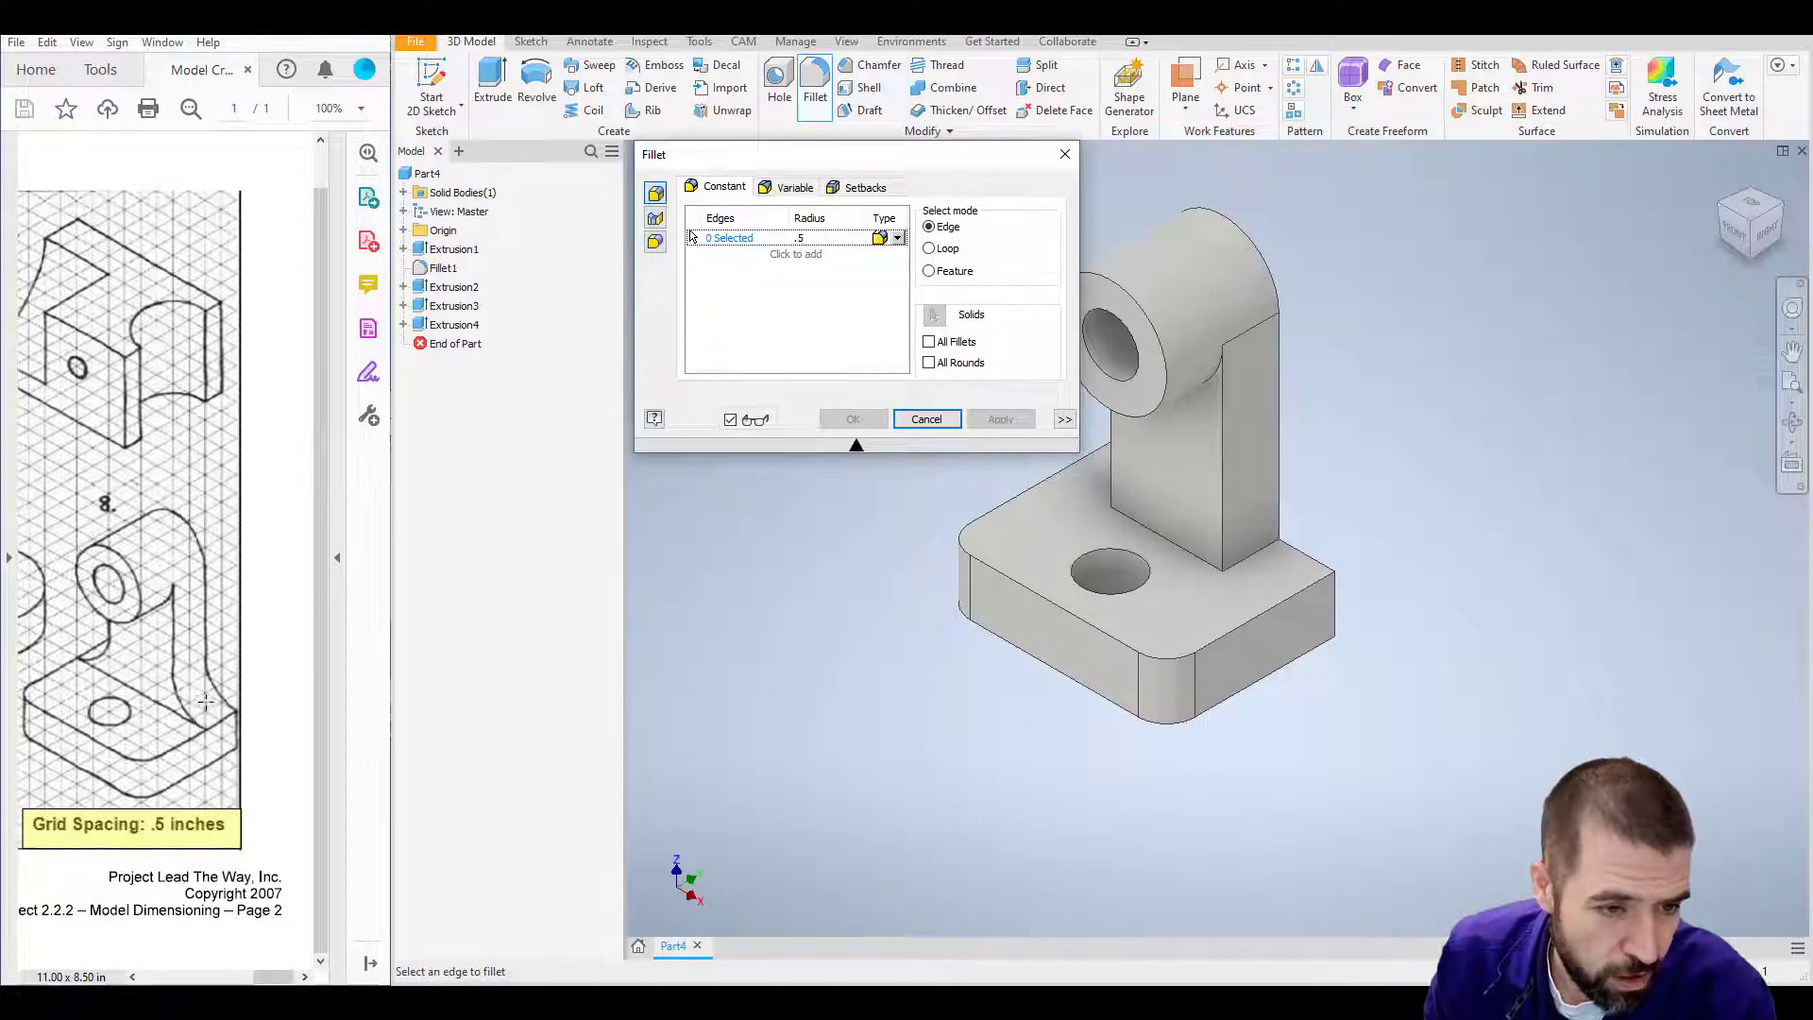
click(807, 238)
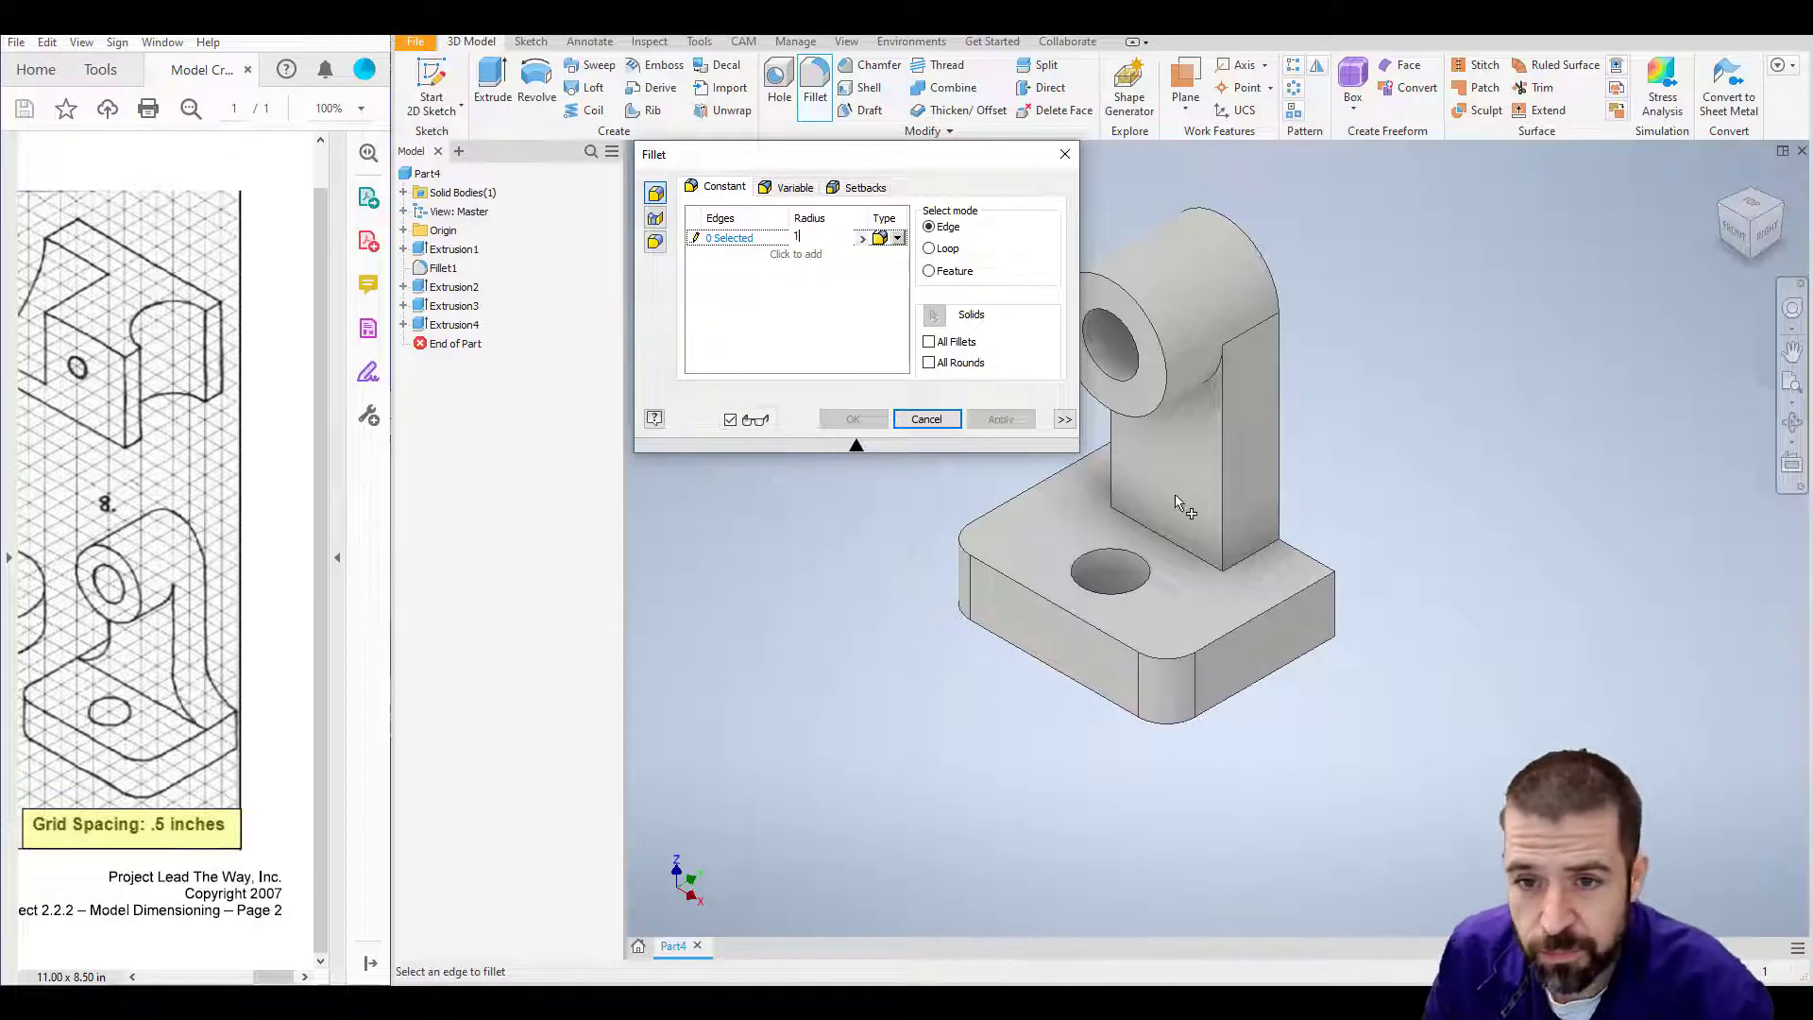
text(1)
click(1289, 571)
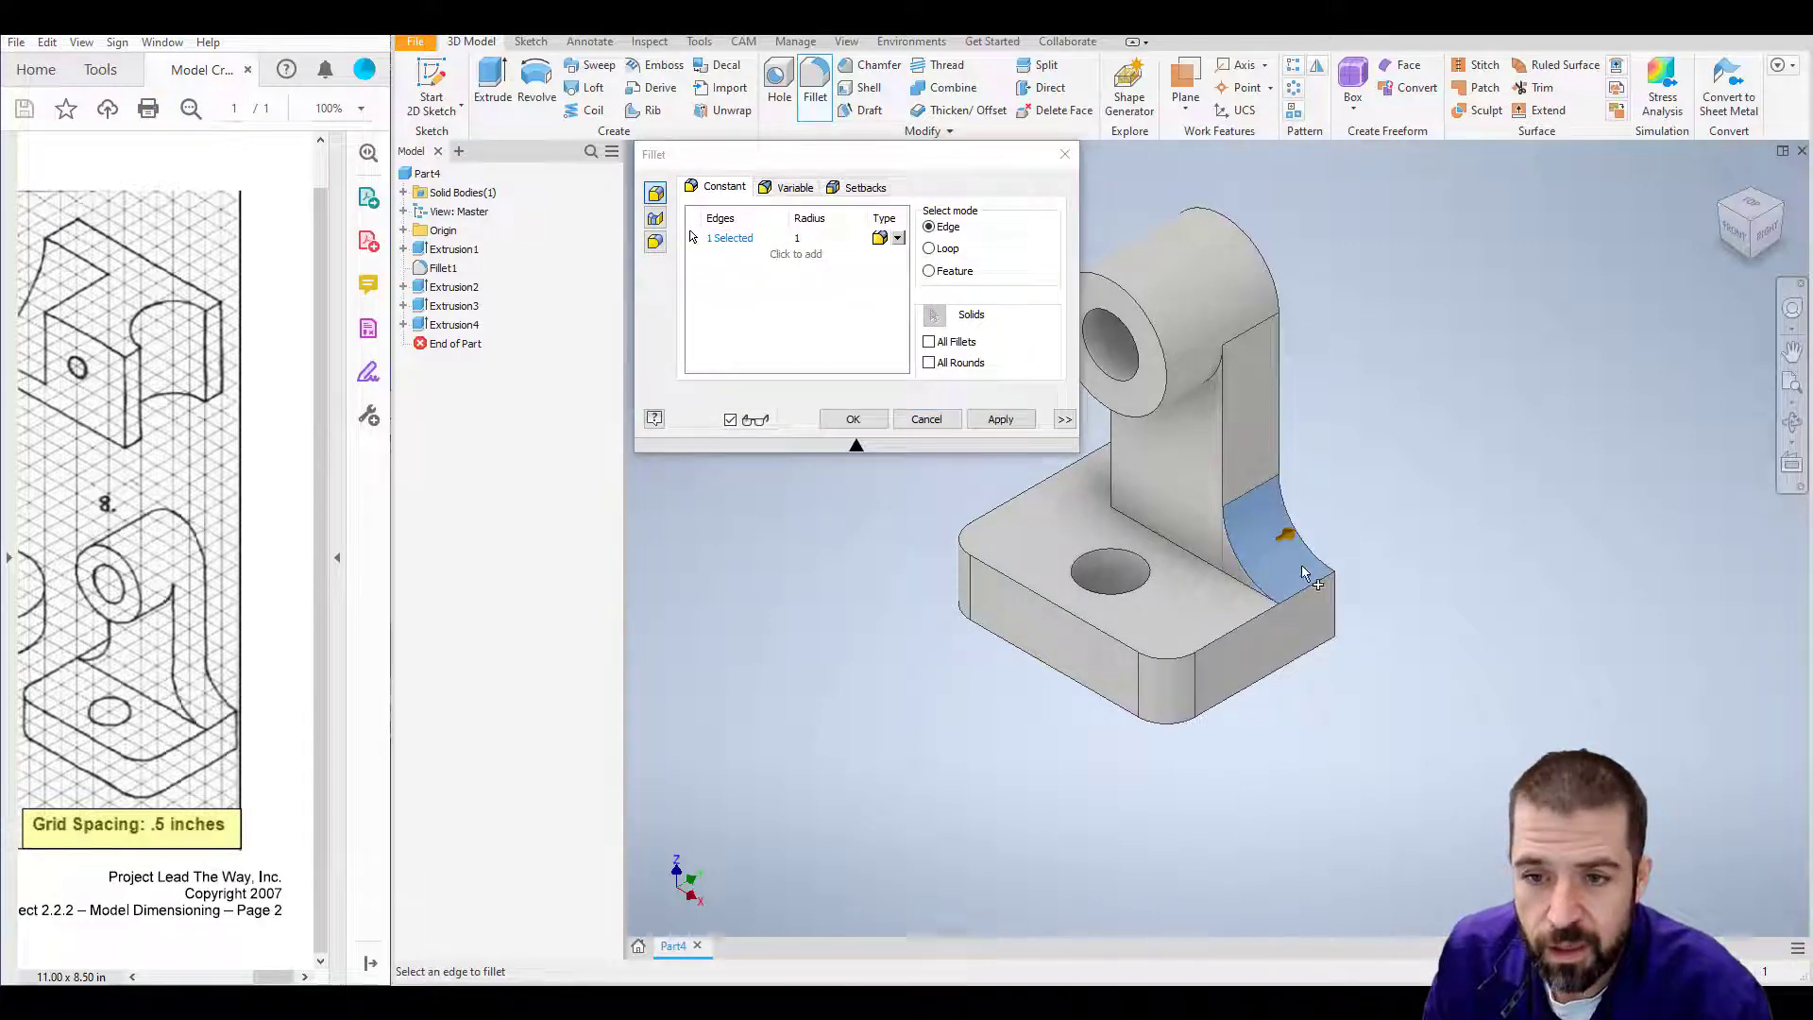
click(1726, 193)
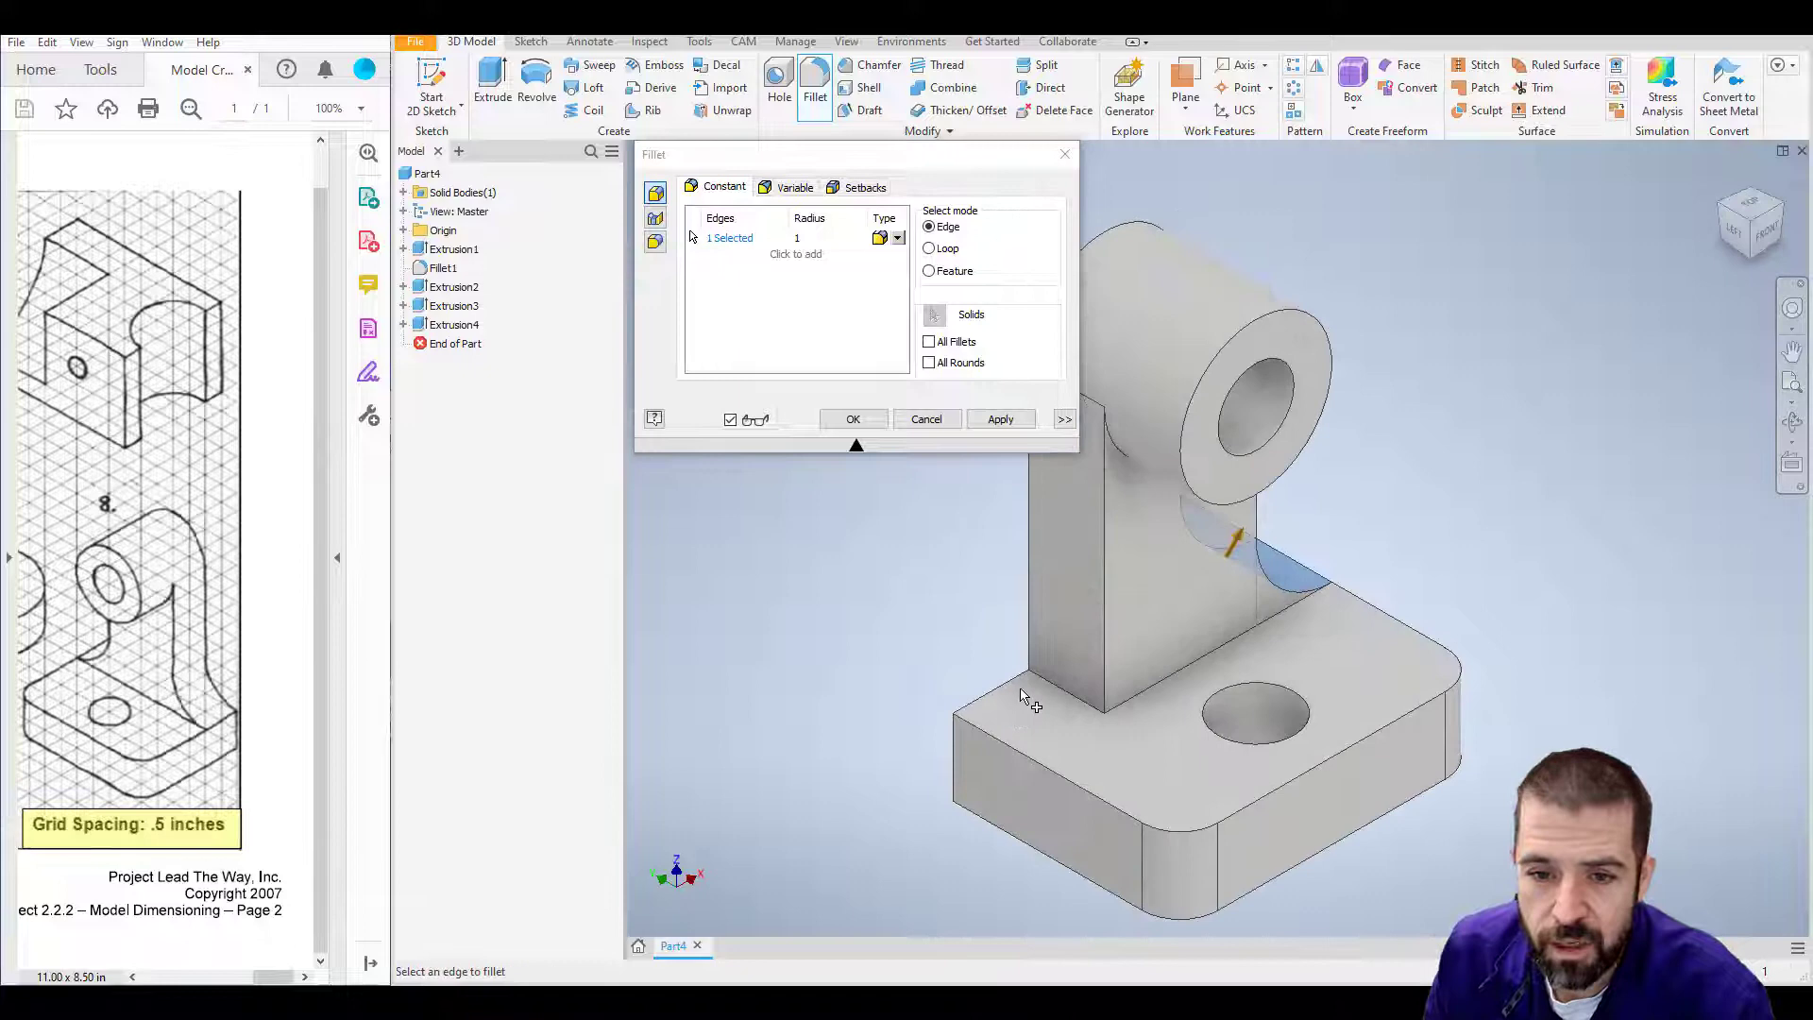
click(1040, 682)
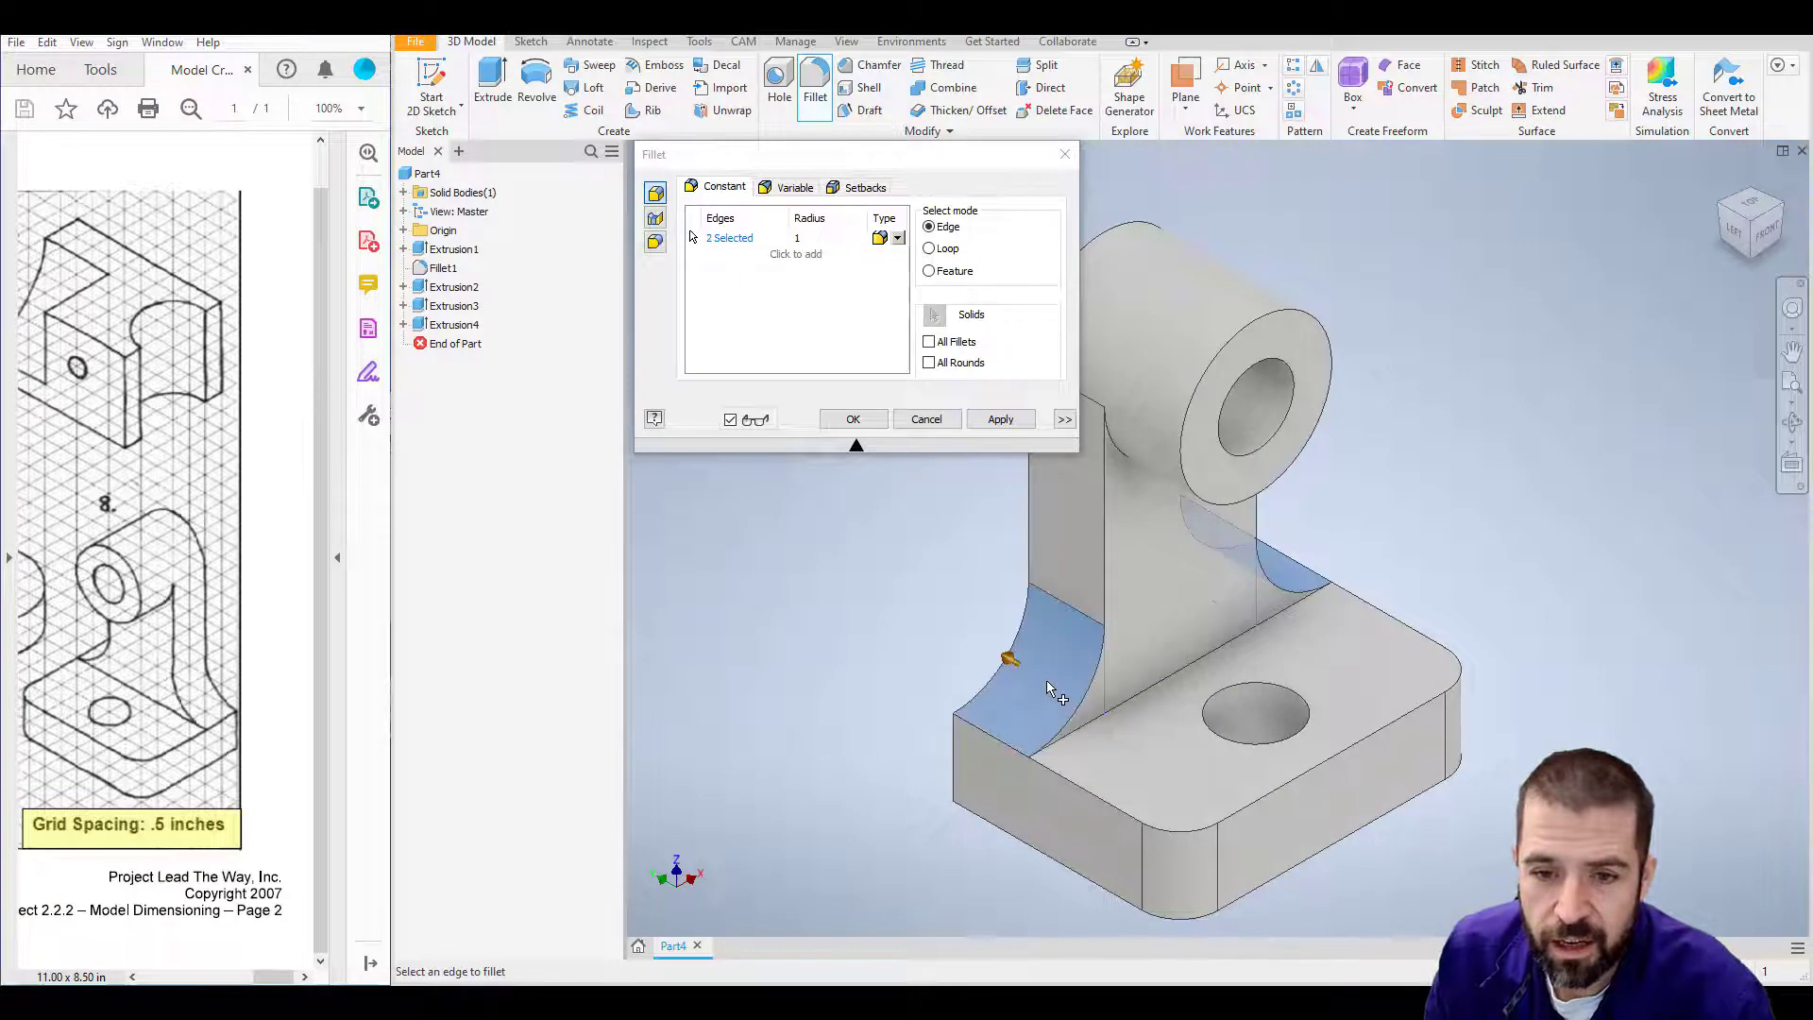
click(998, 419)
click(926, 419)
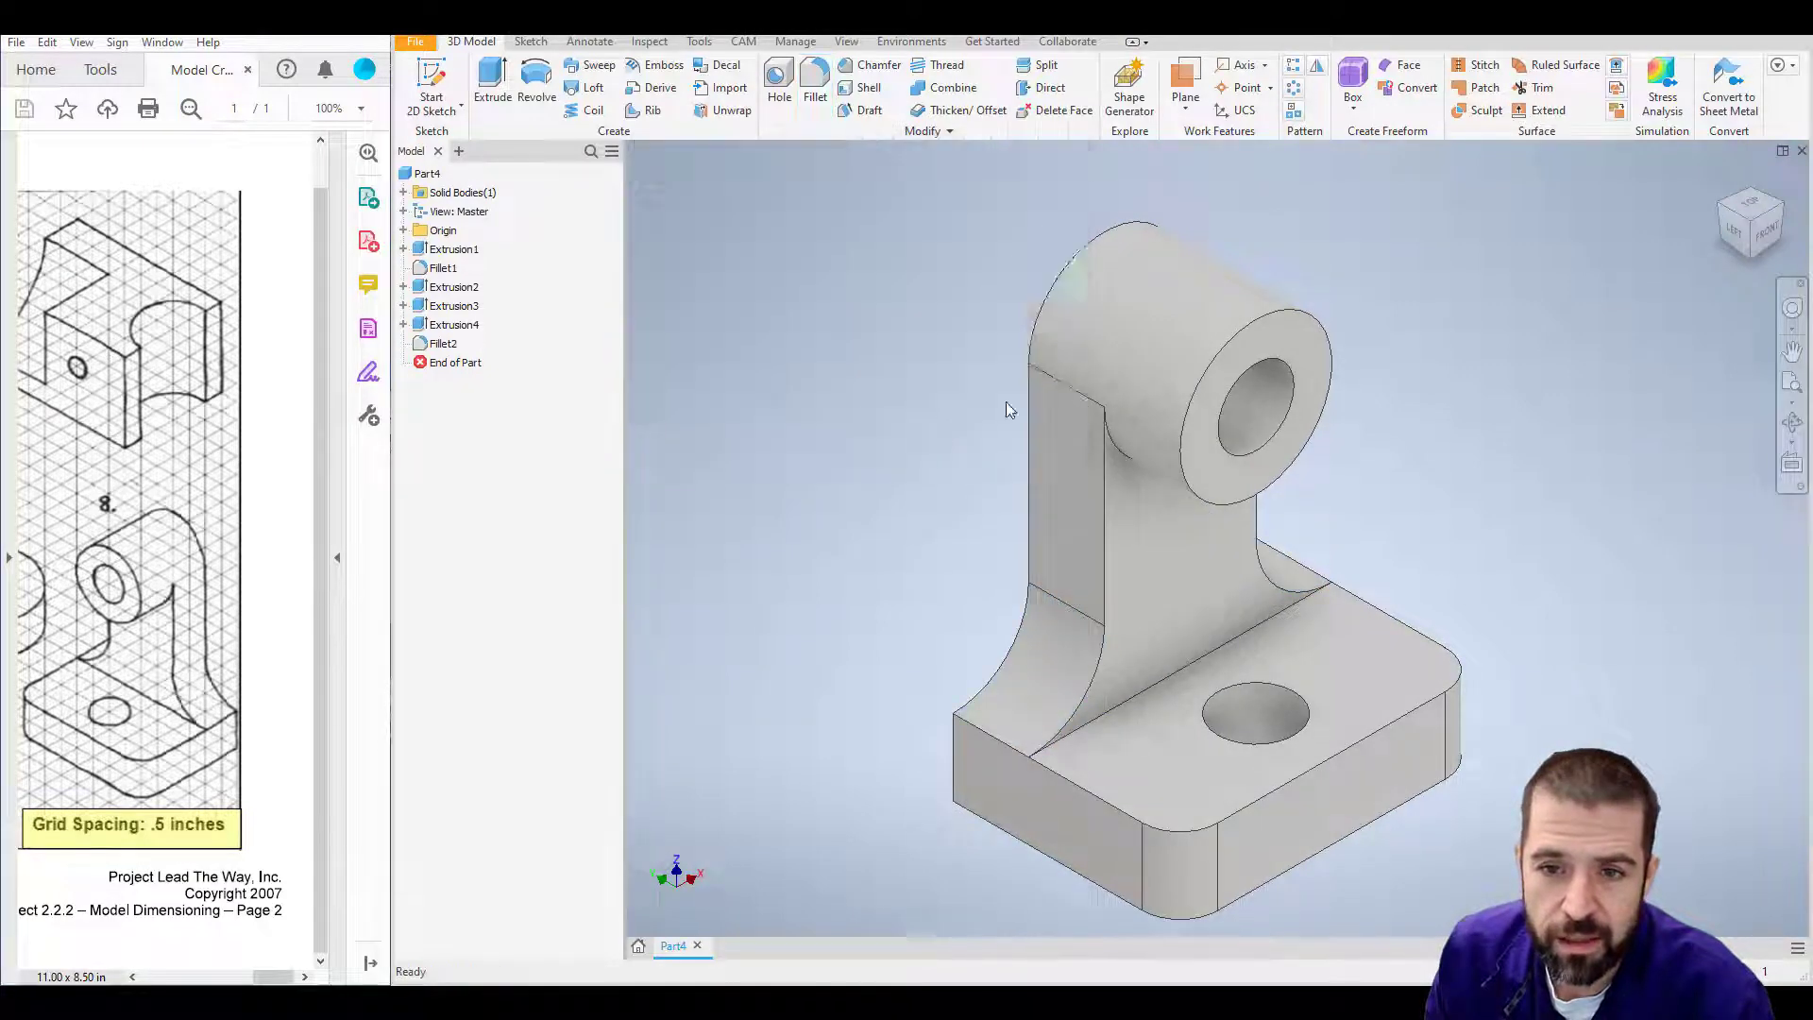
click(1784, 211)
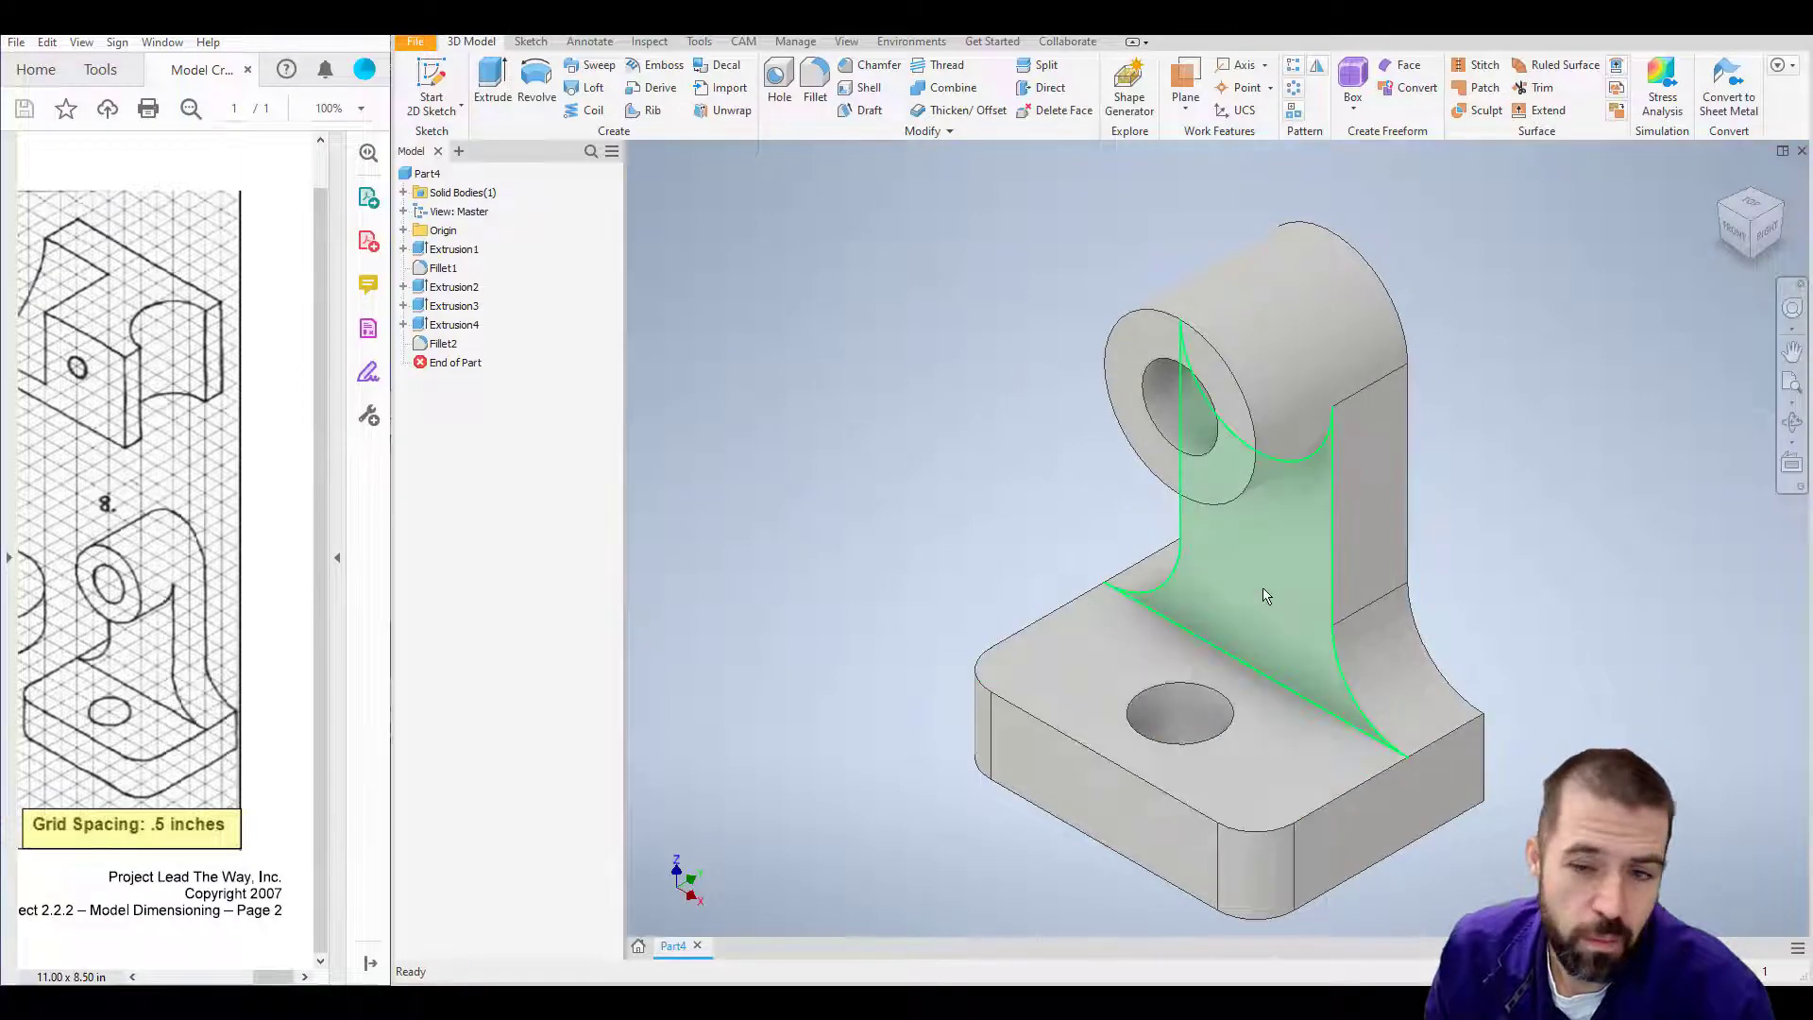
scroll(1266, 595, up, 1)
scroll(1318, 589, down, 3)
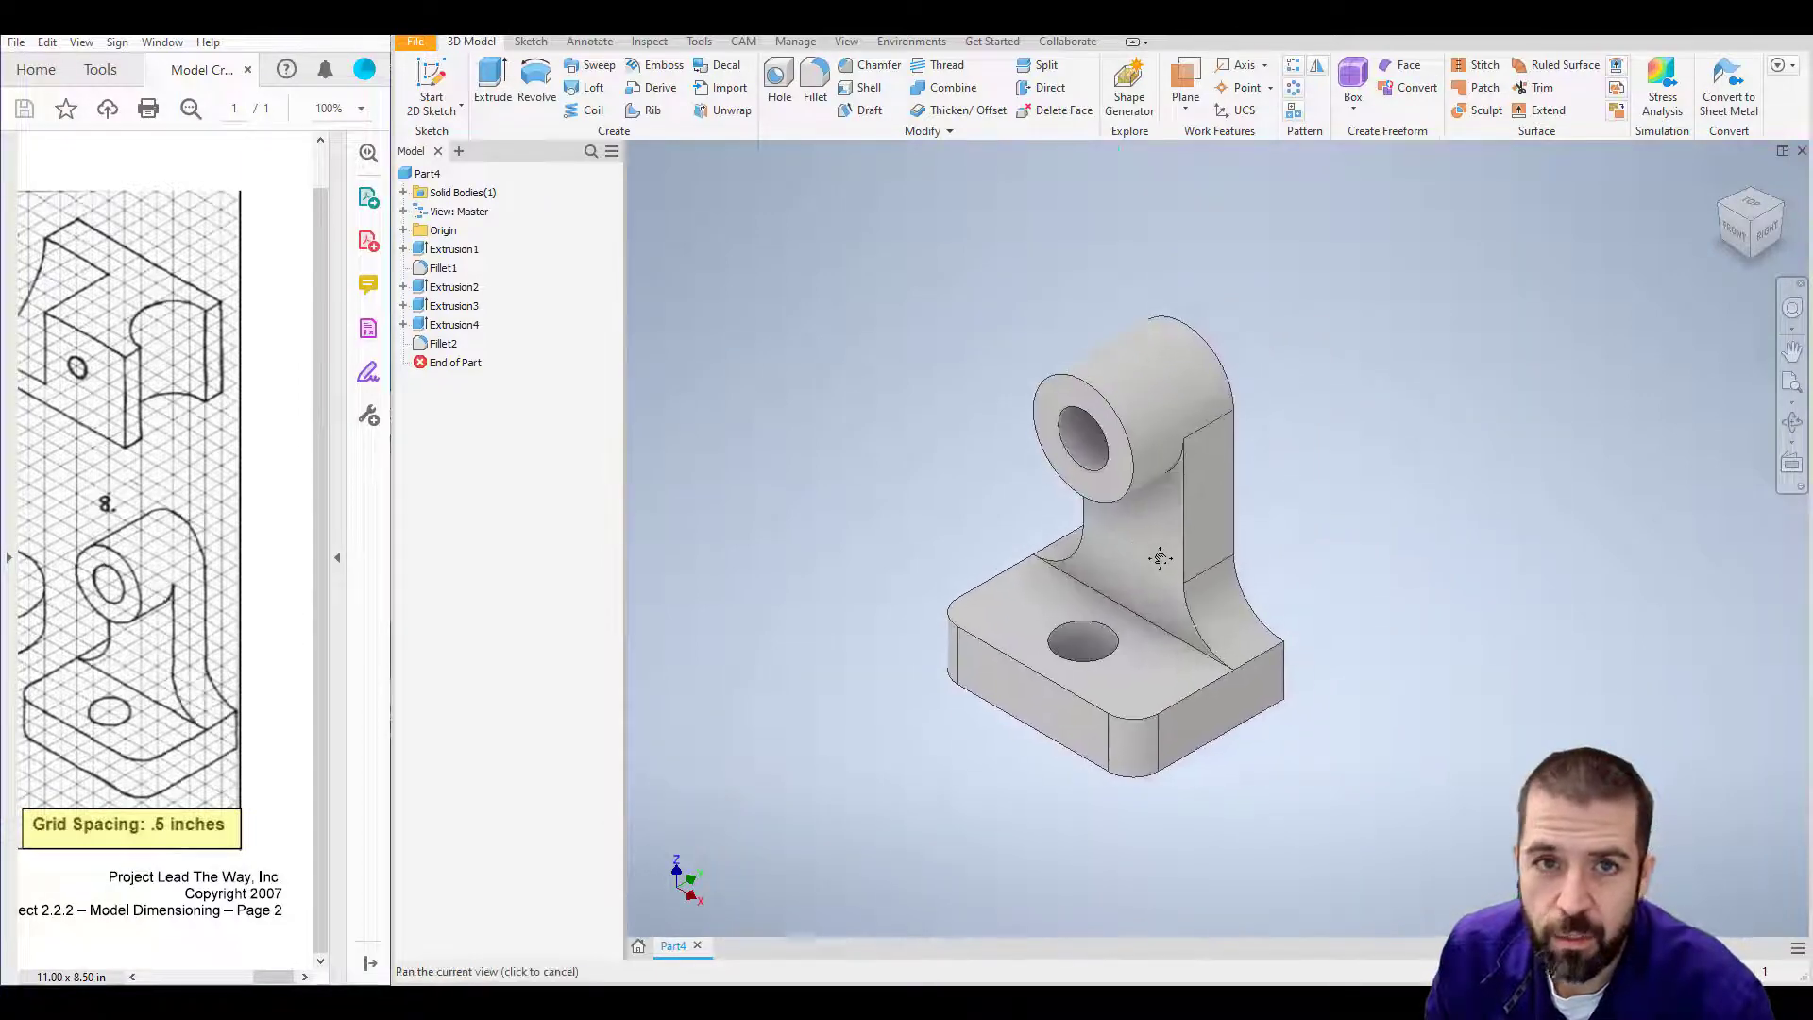